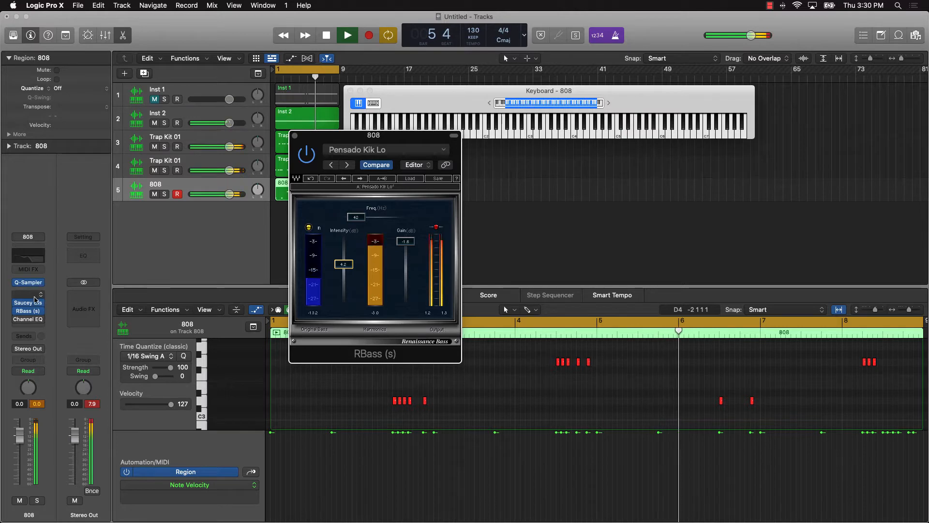
Close the RBass plug-in window of the 808 track and stop playback.
left_click(294, 136)
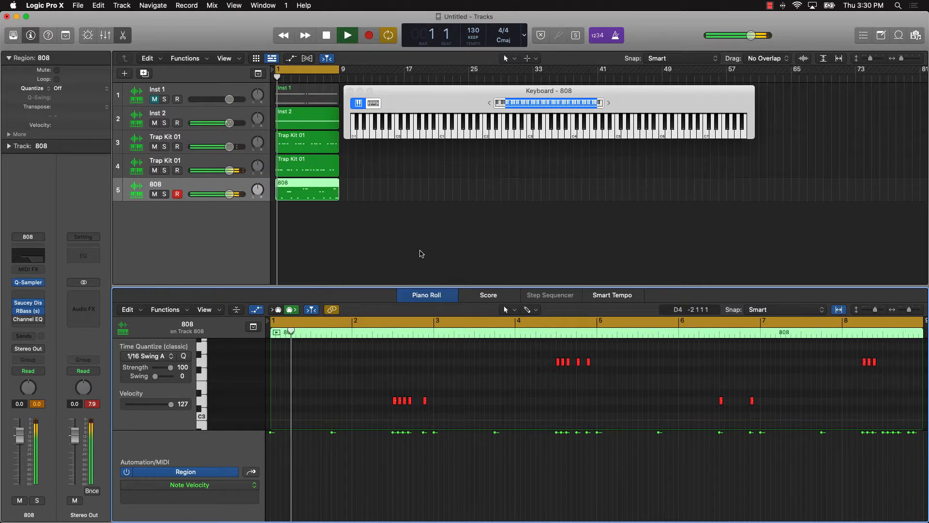
key("space")
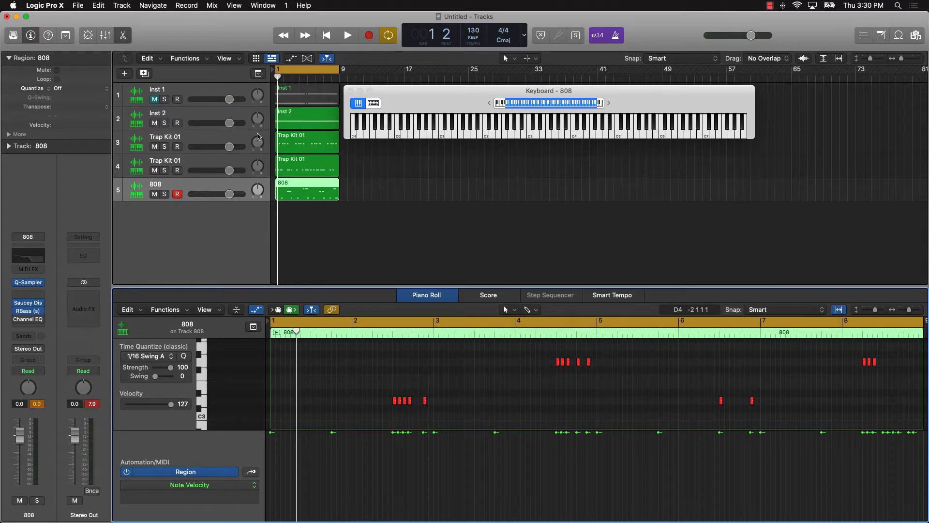
Duplicate the Inst 1 track with its settings and copy its region onto the new track.
left_click(137, 94)
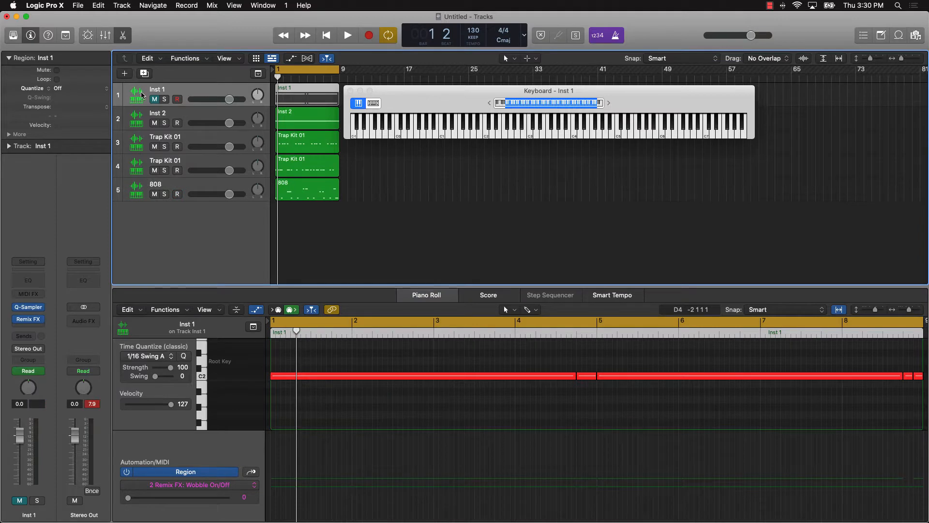
left_click(126, 73)
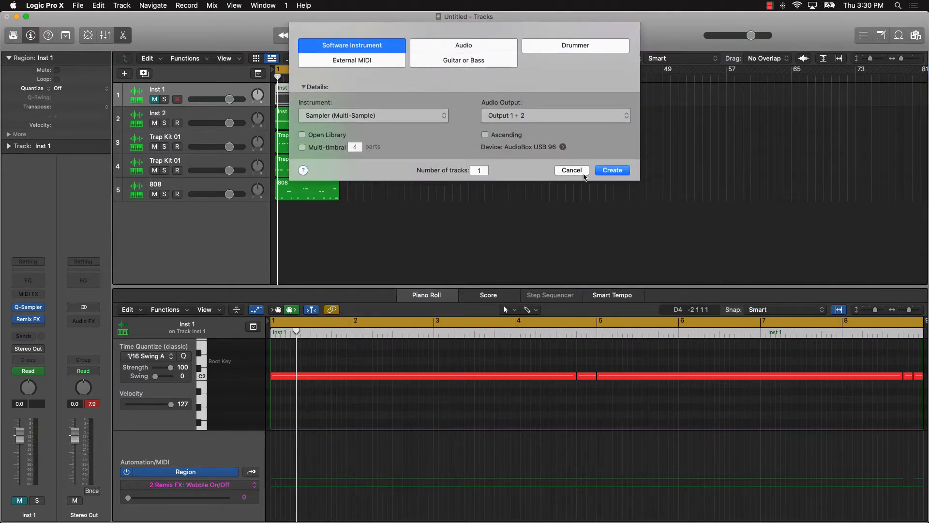
left_click(583, 171)
key("super+k")
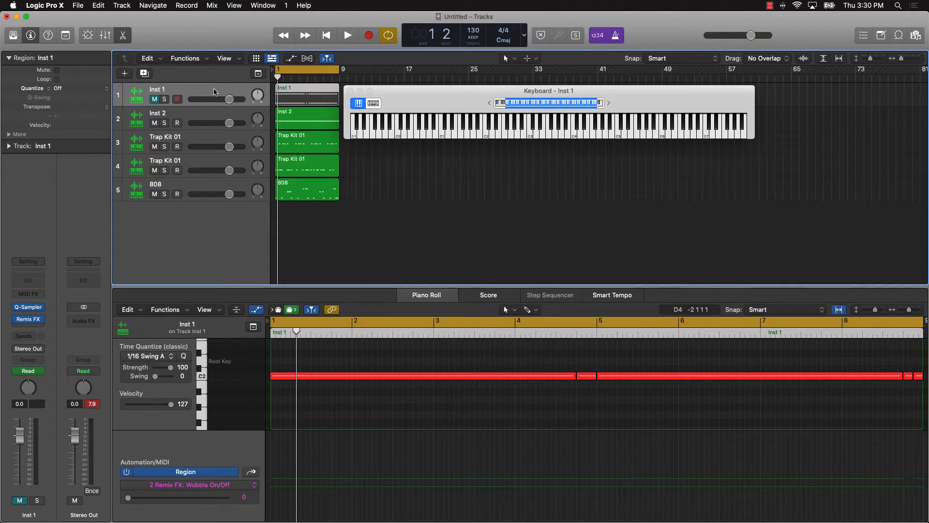
key("super+d")
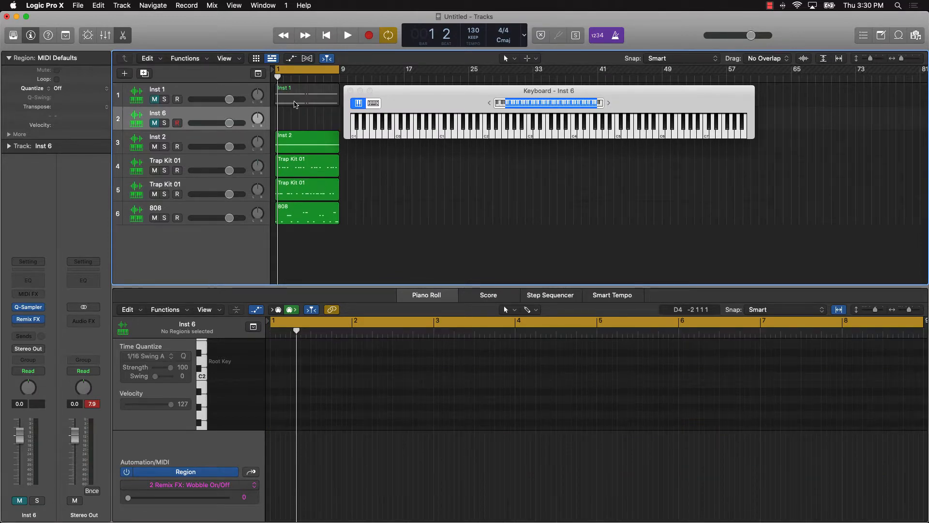
left_click_drag(294, 104, 313, 130)
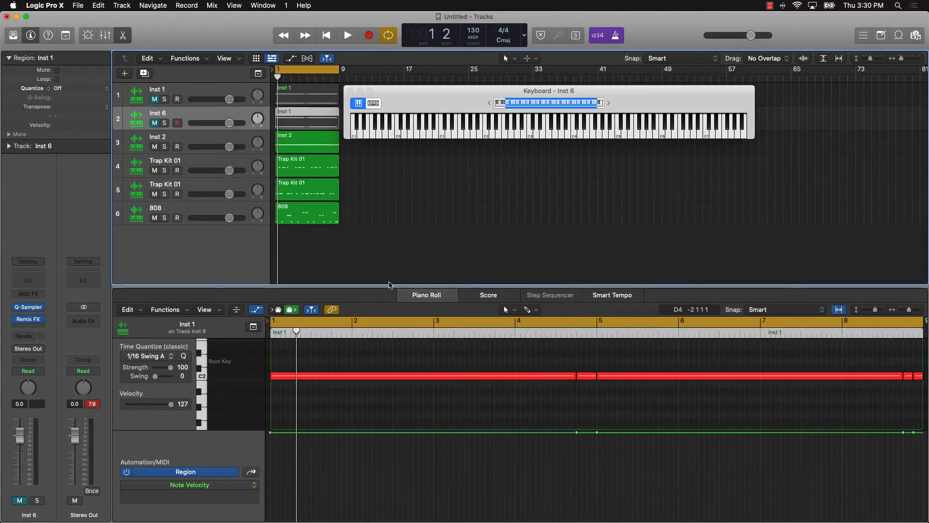
Unmute the duplicated Inst 6 track and mute the Inst 2 track.
key("a")
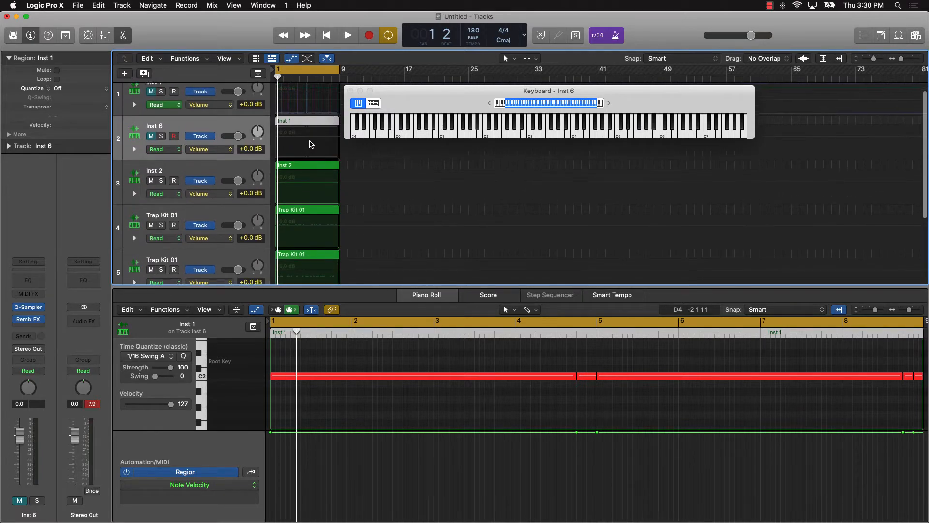
key("a")
left_click(155, 122)
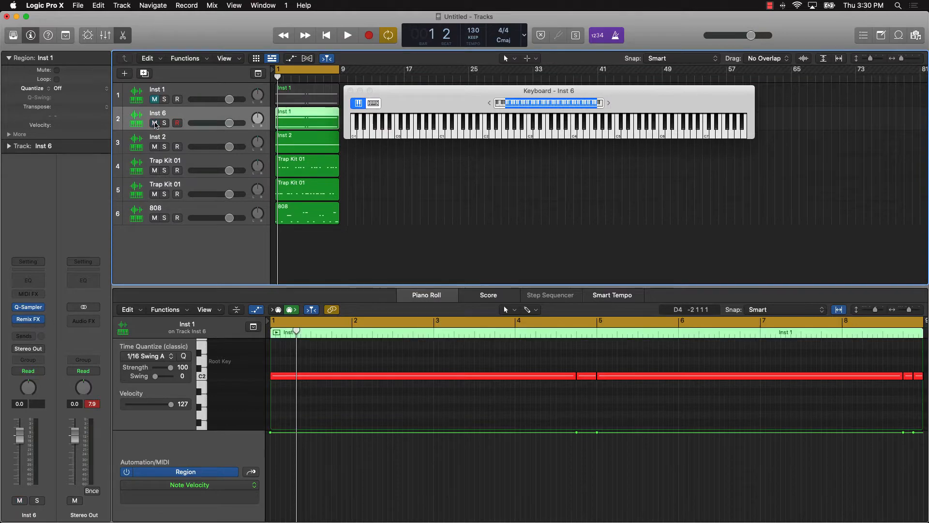
left_click(155, 146)
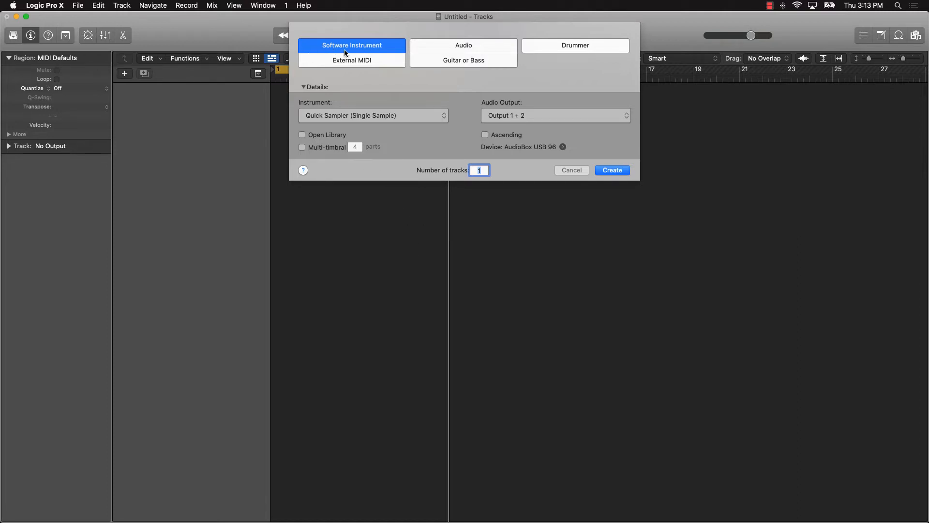
Create one software instrument track with a stereo Quick Sampler (Single Sample) and move its window clear of the empty workspace.
left_click(393, 117)
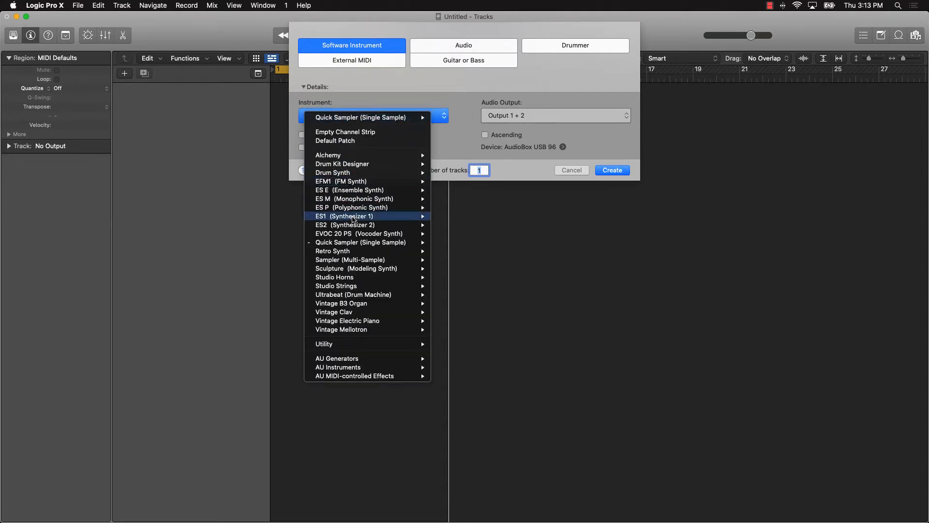
mouse_move(391, 242)
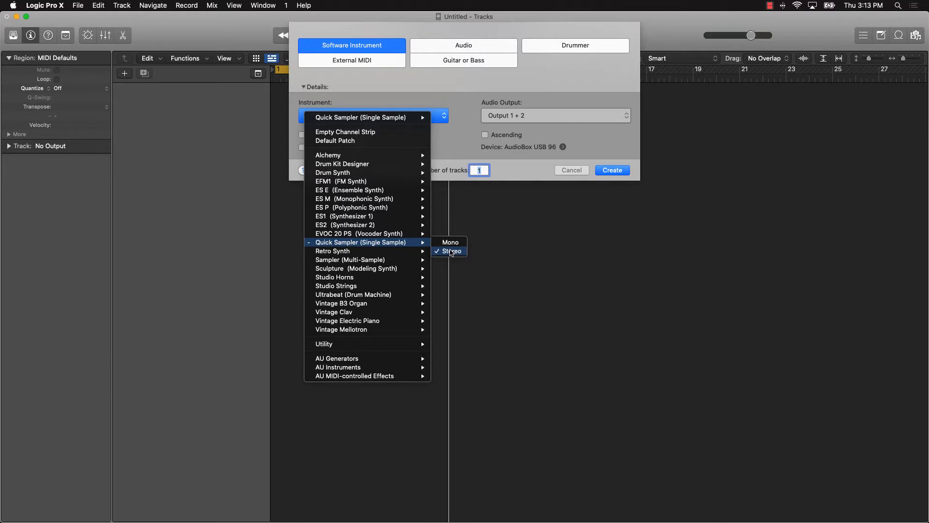
left_click(451, 252)
left_click(612, 170)
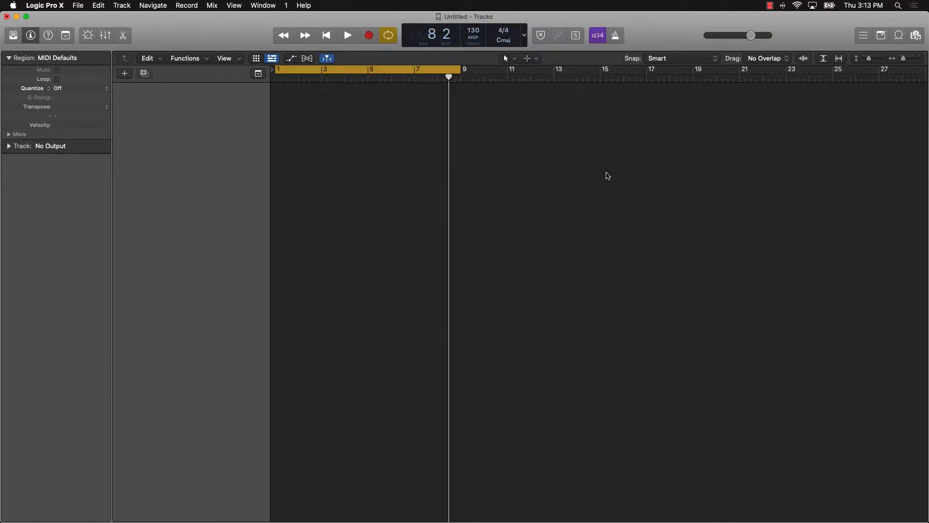
left_click_drag(599, 160, 421, 150)
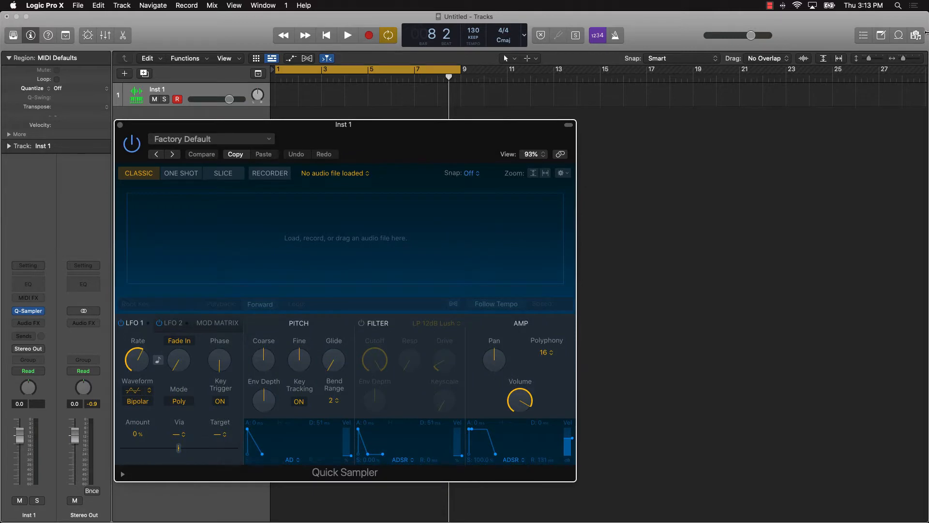
Show the Apple Loops browser and reset its genre filter to Hip Hop.
left_click(899, 37)
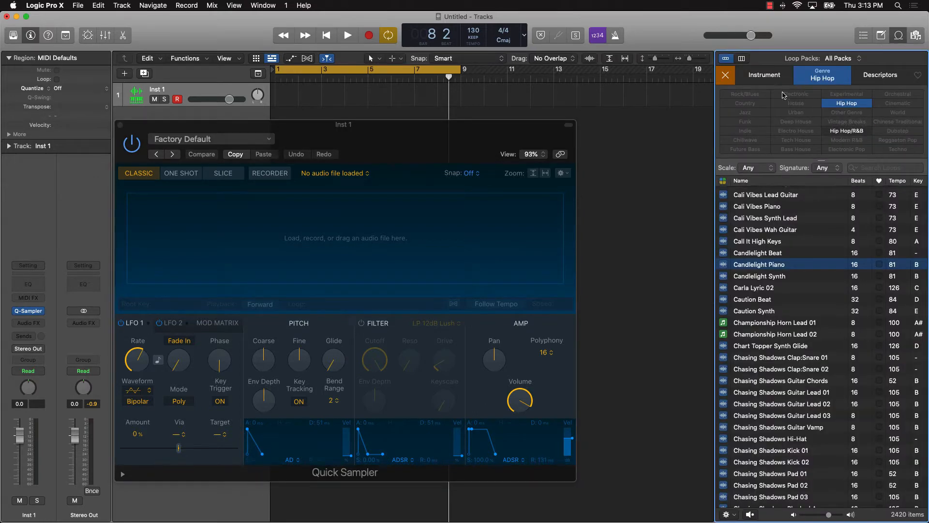
left_click(724, 80)
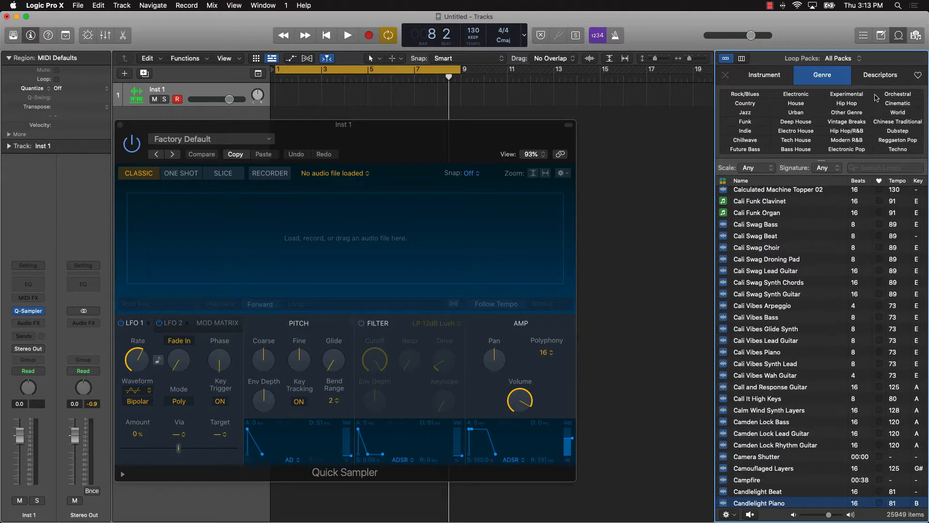
left_click(846, 103)
Audition Doctor's Orders Strings, Doctor's Orders Echo Synth and Doghouse Melody Piano, and load Doghouse Melody Piano into Quick Sampler.
scroll(854, 366, "down", 5)
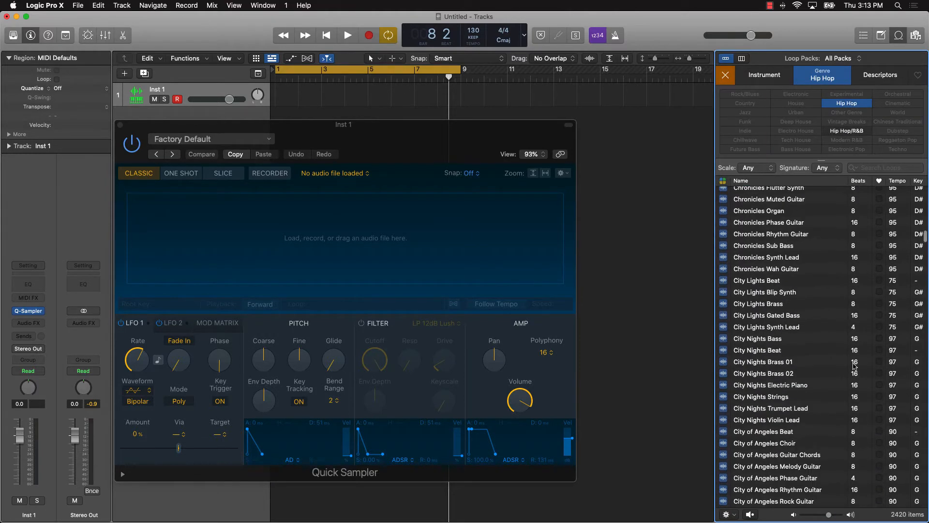
scroll(854, 366, "down", 15)
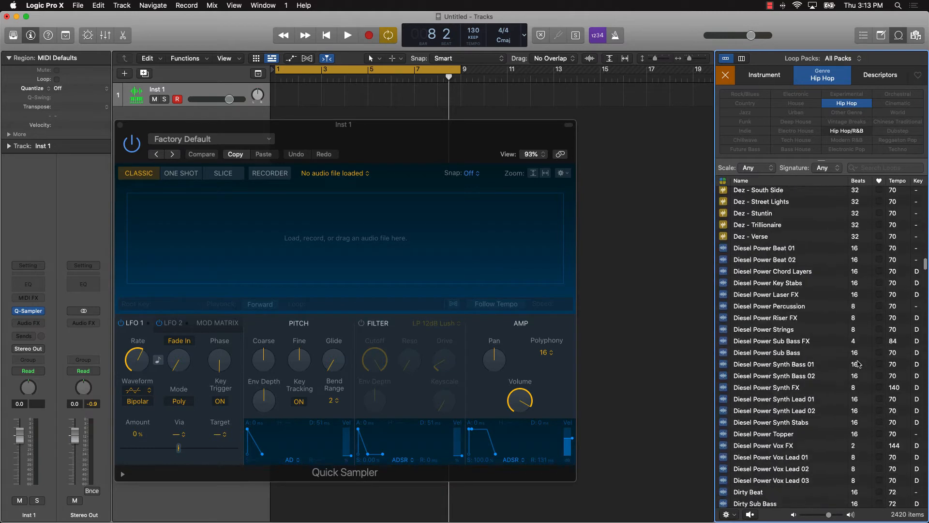
scroll(857, 364, "down", 5)
left_click(776, 288)
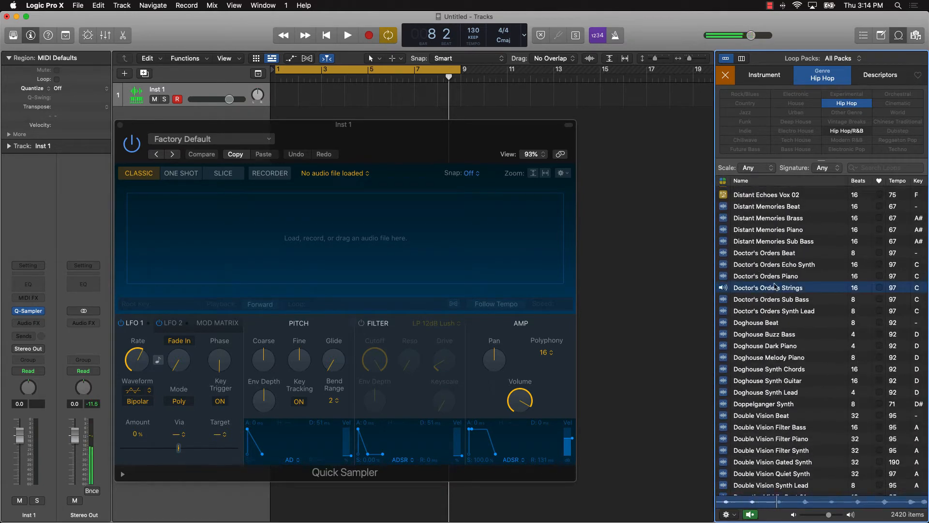
left_click(780, 266)
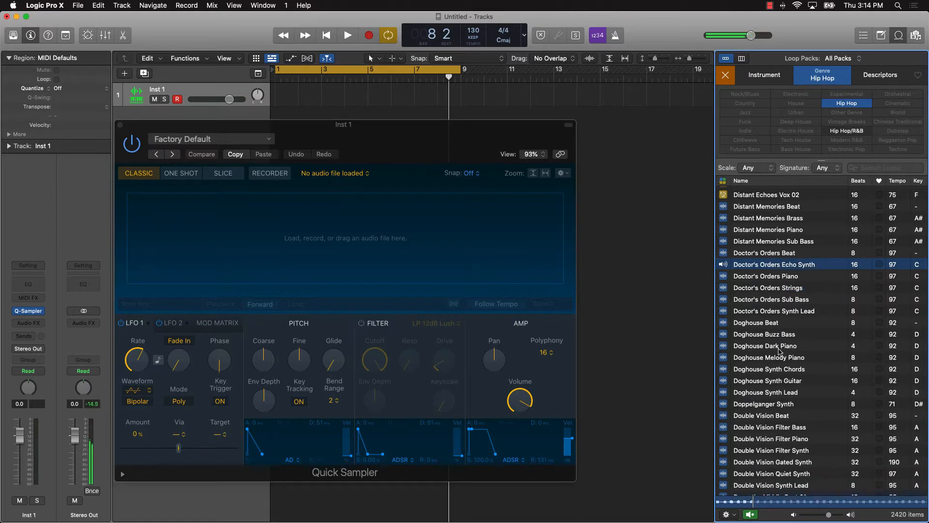
left_click(780, 359)
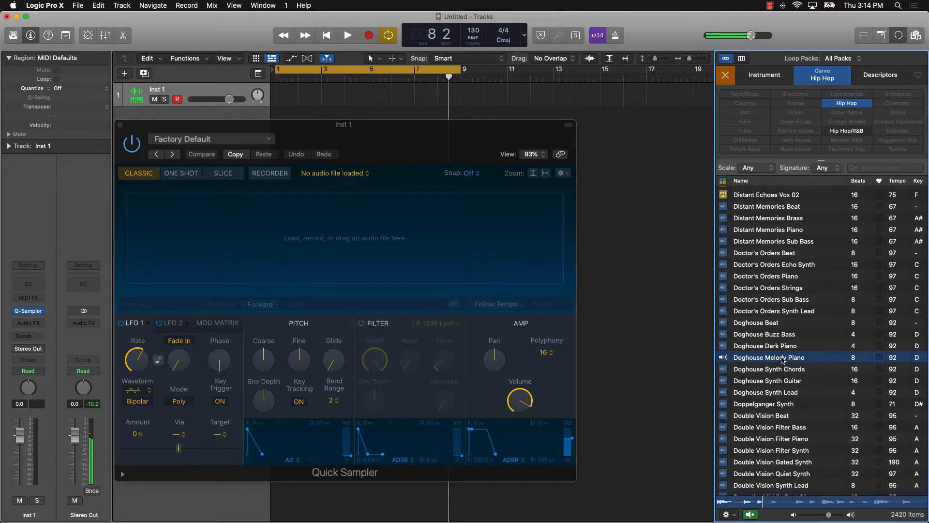
left_click(782, 359)
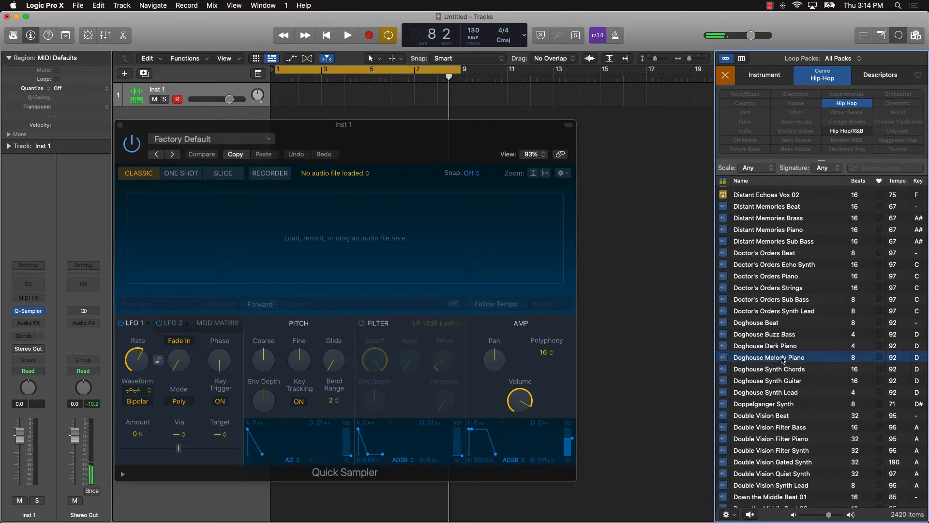
left_click_drag(783, 358, 464, 270)
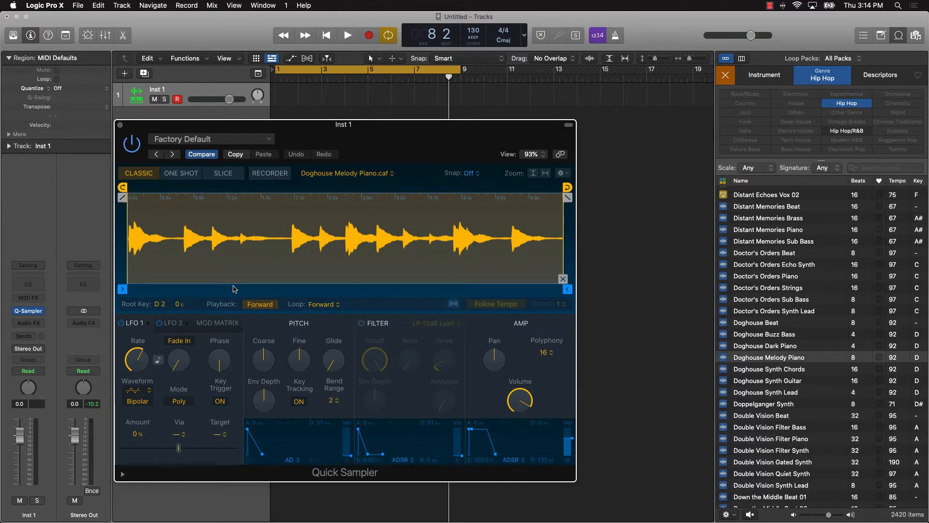
Show the on-screen keyboard in its piano layout and move it clear of the Quick Sampler window.
key("super+k")
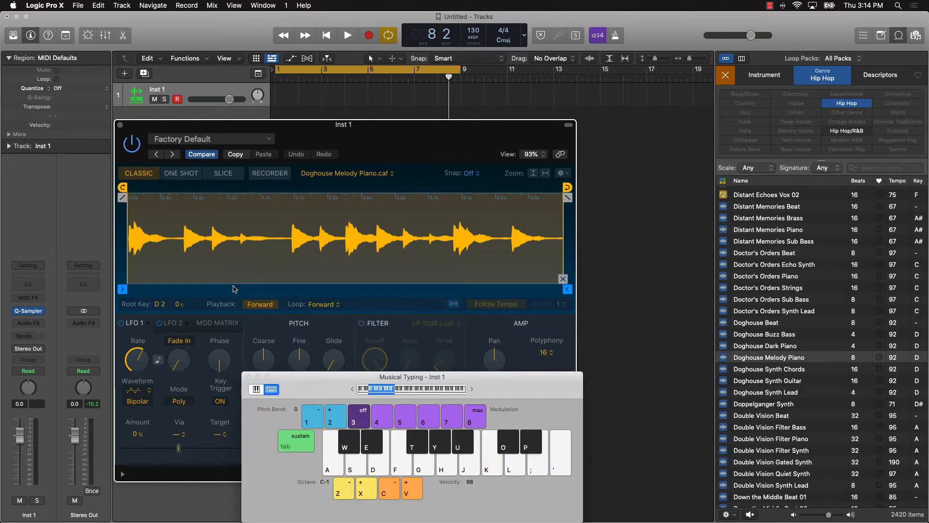
left_click(256, 389)
left_click_drag(381, 384, 658, 81)
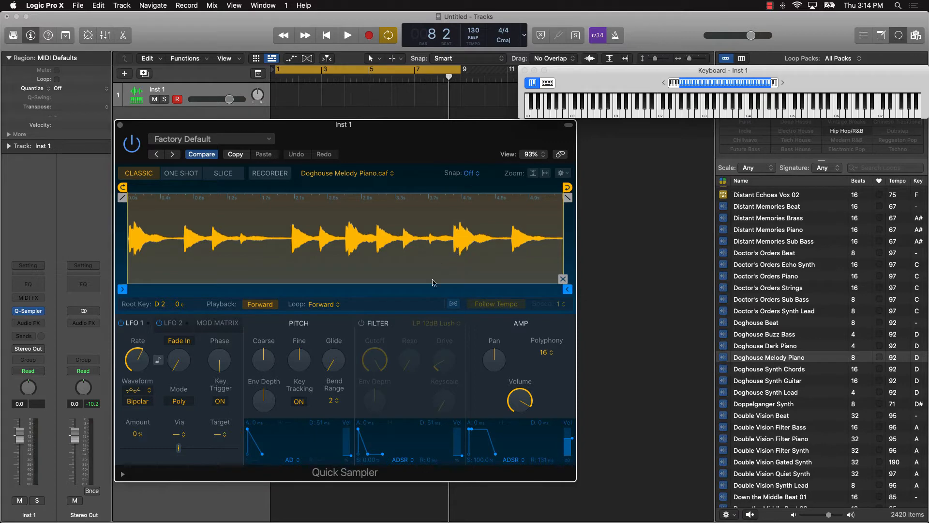
Enable Flex for the piano sample so it follows the project tempo, and test it in playback with the metronome on.
left_click(453, 305)
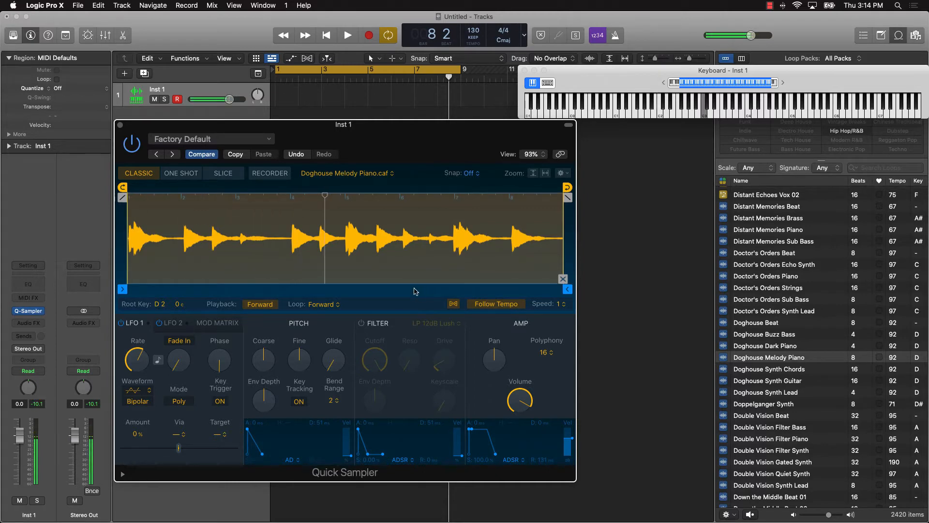
left_click(615, 36)
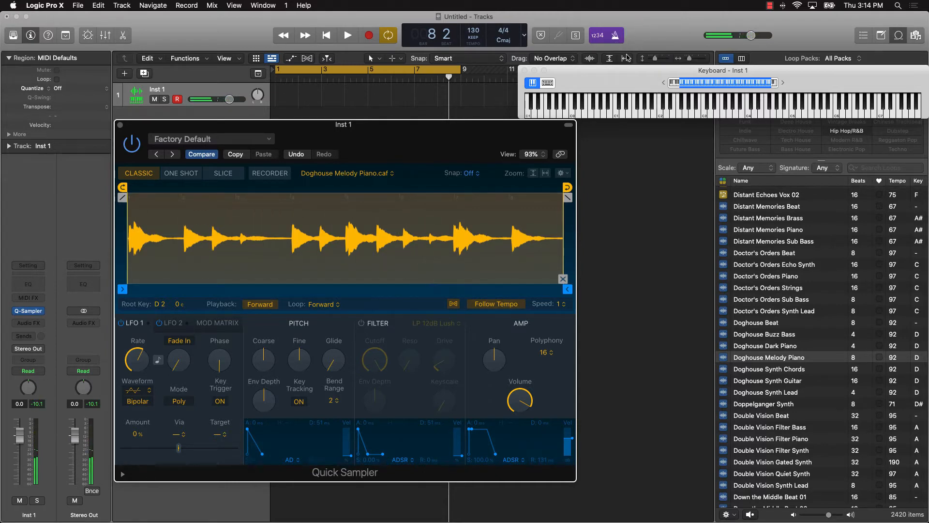
left_click(348, 37)
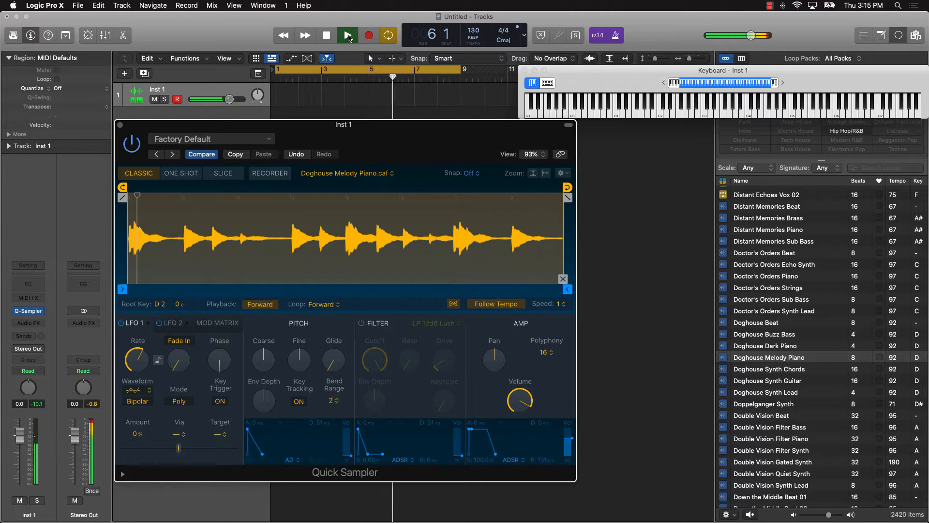
key("space")
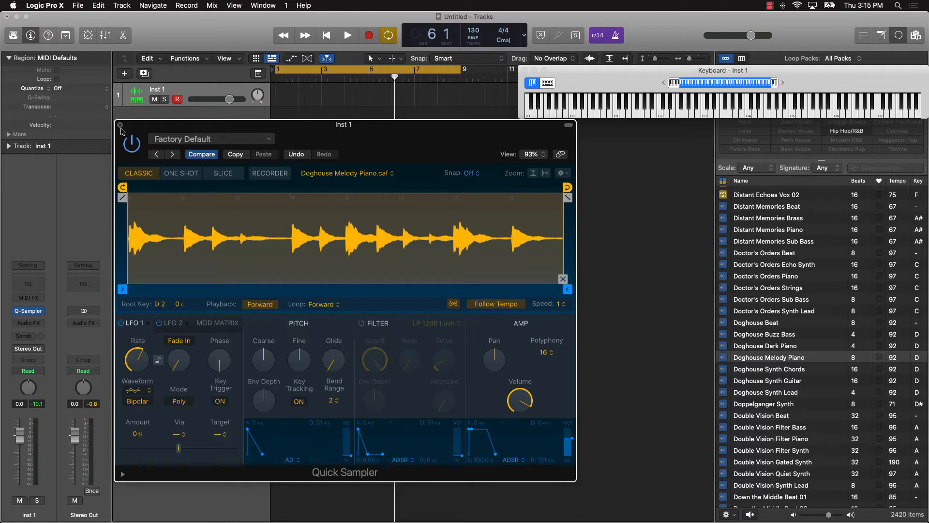
Record an eight-bar MIDI performance of the piano sample on Inst 1 from the start of the project.
scroll(363, 104, "down", 5)
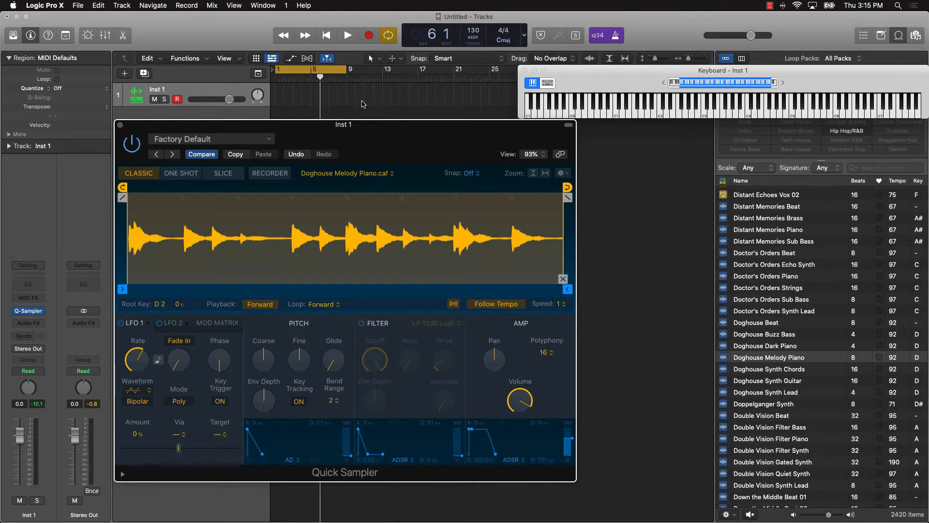
key("Return")
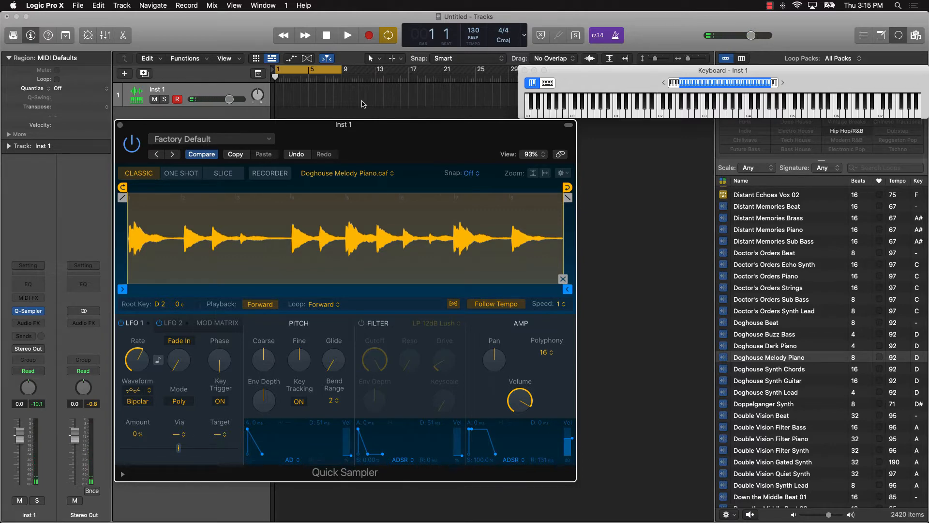
key("r")
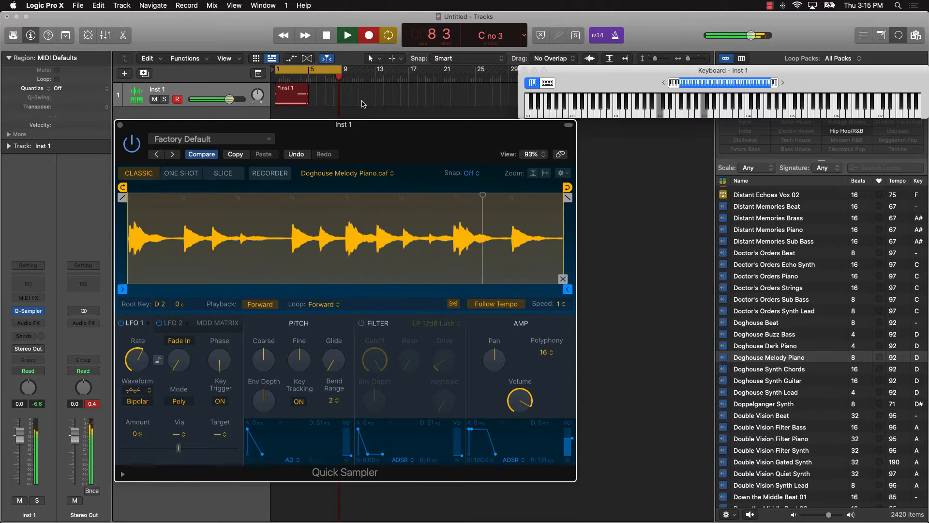
key("space")
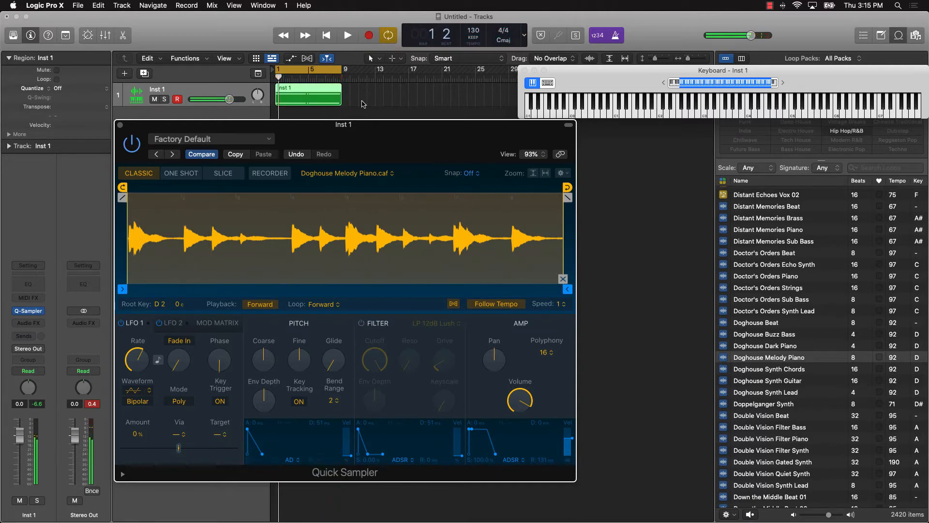
Close the Quick Sampler and keyboard windows and open the recorded Inst 1 region in the Piano Roll.
left_click(120, 126)
left_click(524, 71)
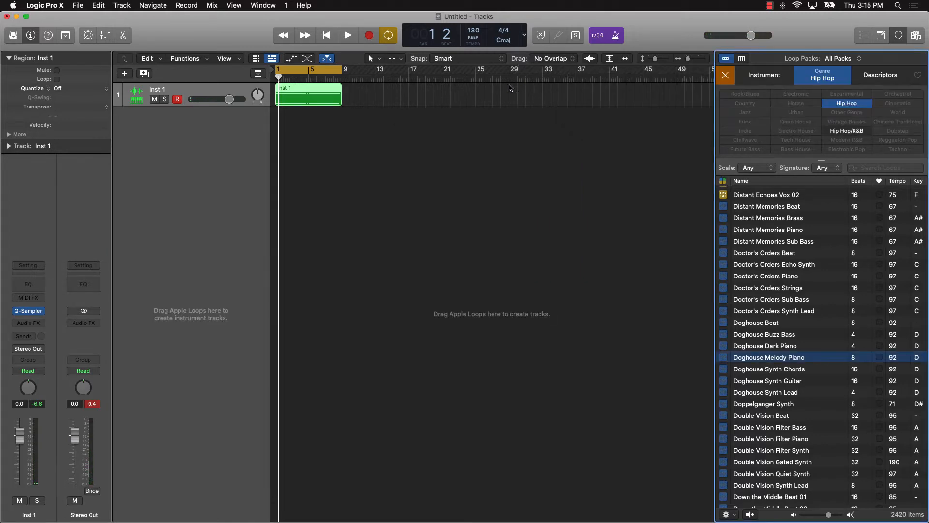
left_click(317, 141)
left_click(314, 103)
double_click(314, 103)
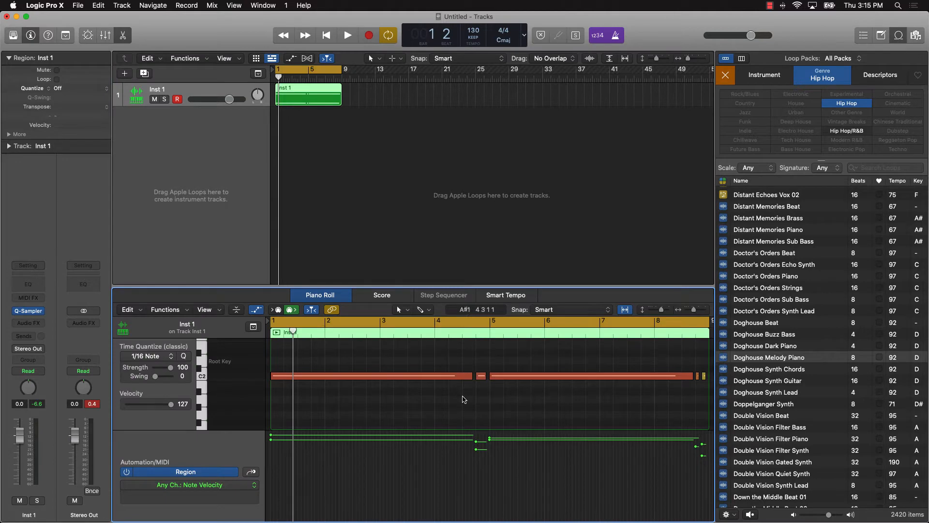
Hide the loop browser and quantize all notes in the Inst 1 region to 1/16 Swing A.
left_click(897, 36)
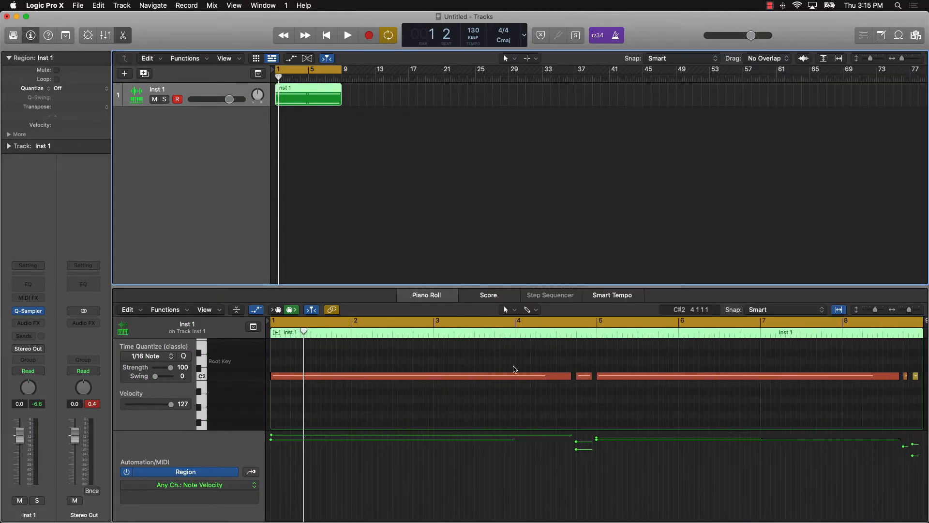
key("super+a")
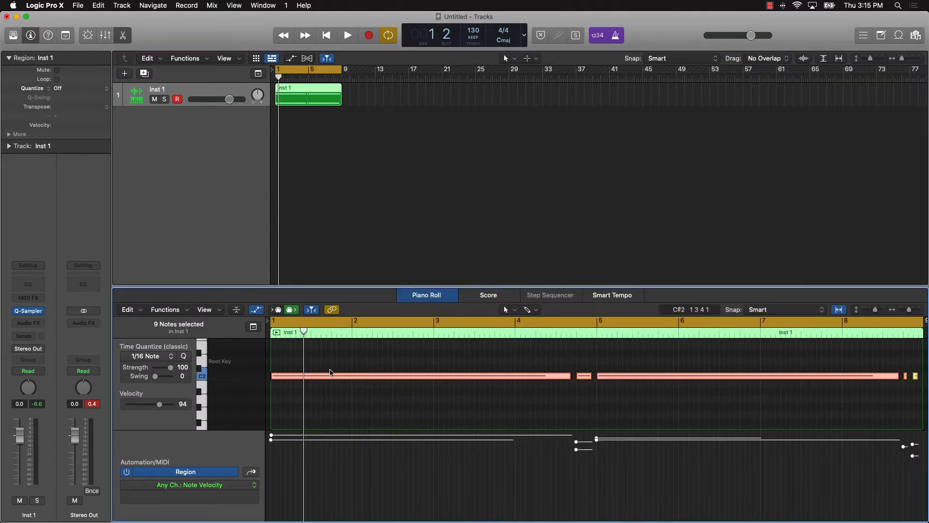
left_click(160, 356)
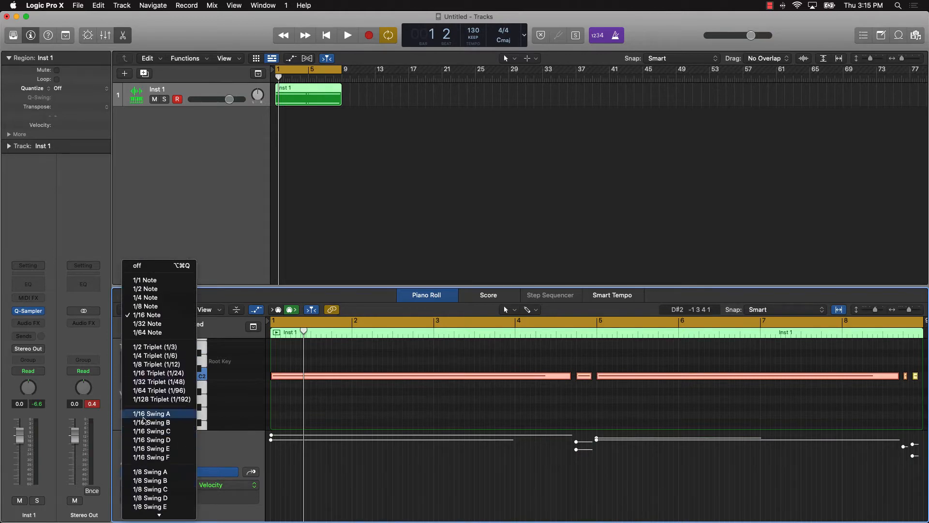
left_click(144, 414)
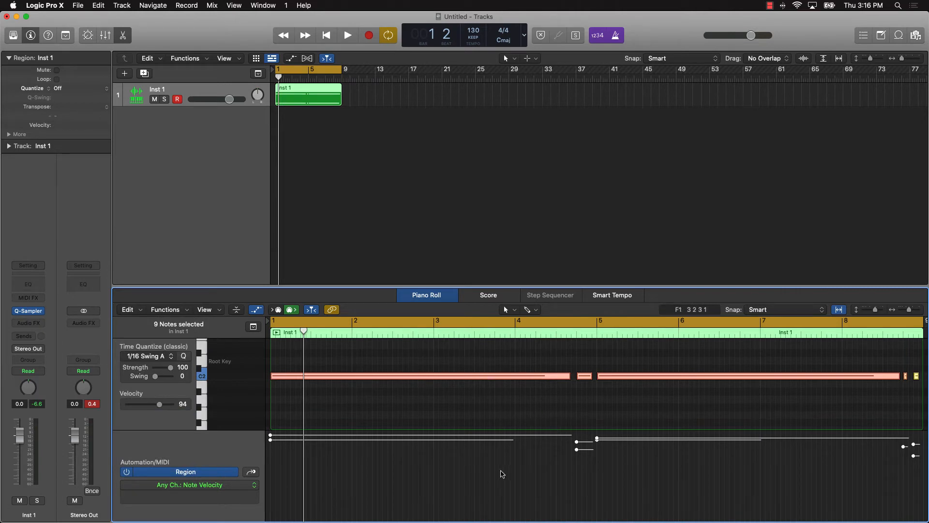
Raise the velocity of all selected Inst 1 notes to 127 in the note velocity lane.
left_click(259, 313)
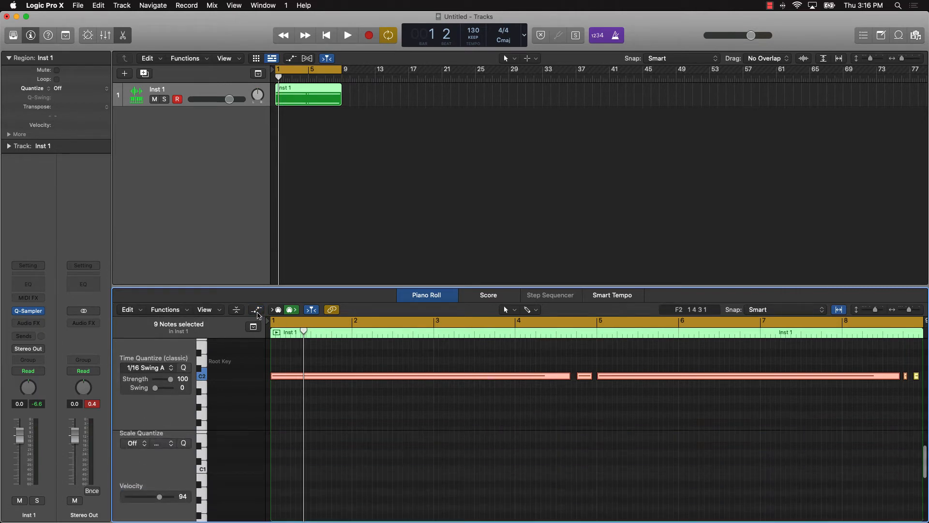
left_click(259, 313)
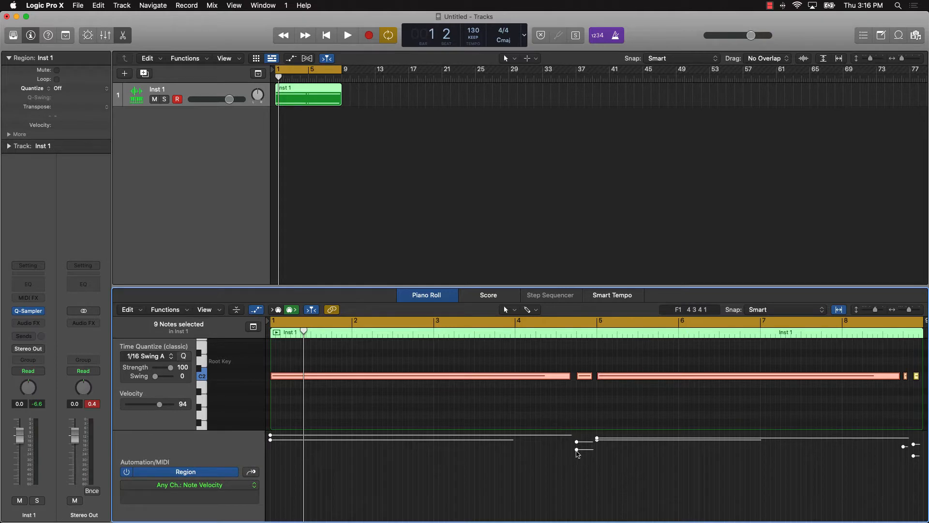
left_click_drag(577, 451, 576, 384)
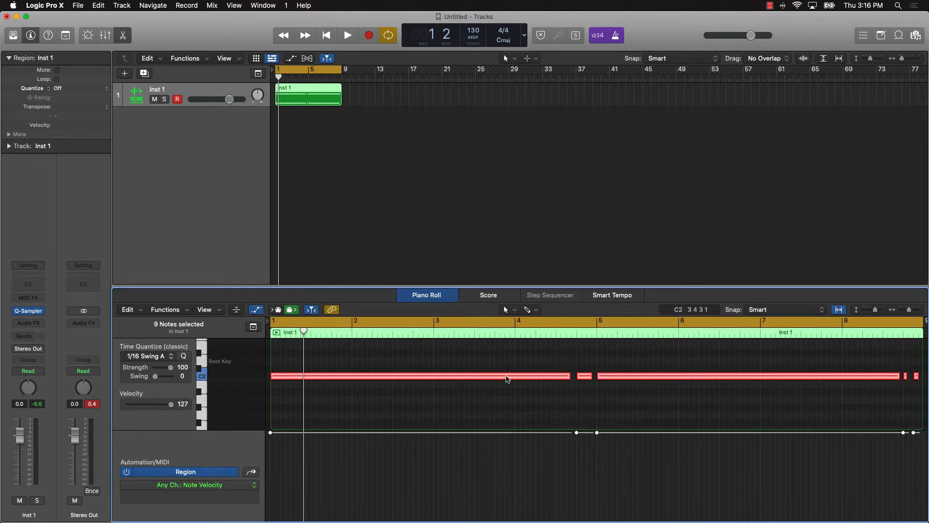
Trim all note ends to the following notes with Force Legato, shortening the overlapped notes, and deselect the notes.
scroll(630, 380, "right", 5)
scroll(628, 379, "left", 5)
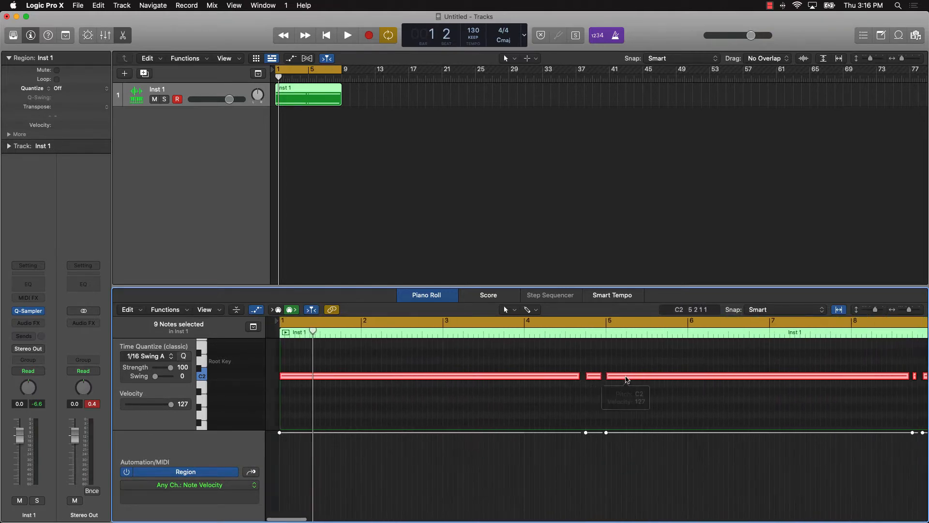
scroll(626, 379, "right", 2)
scroll(627, 380, "right", 2)
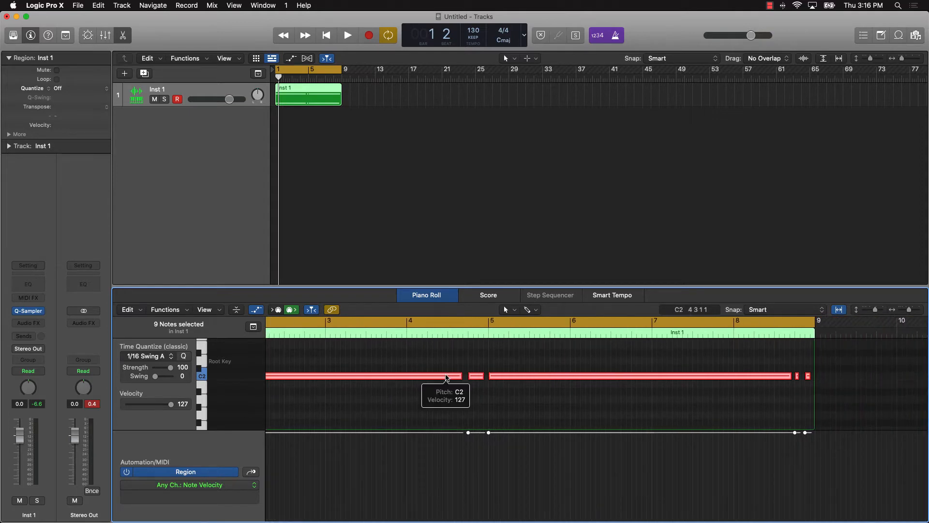
right_click(446, 377)
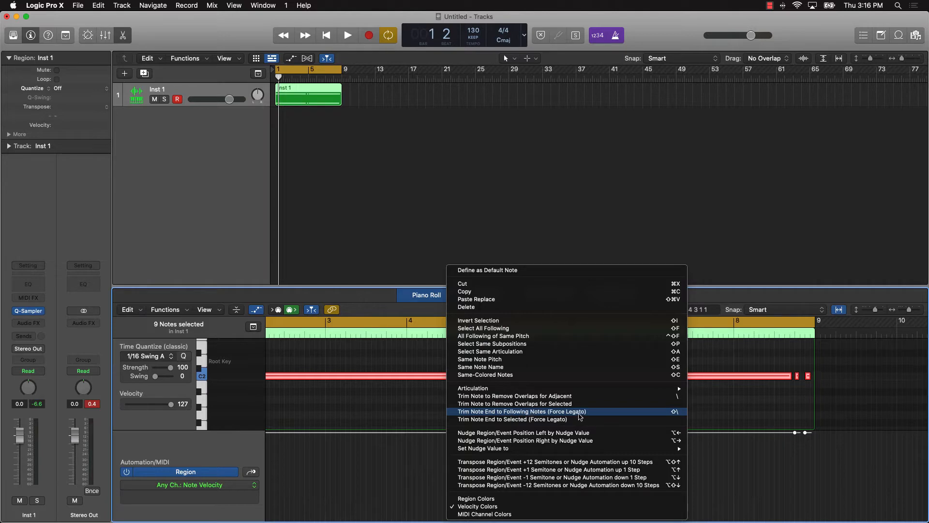
left_click(570, 412)
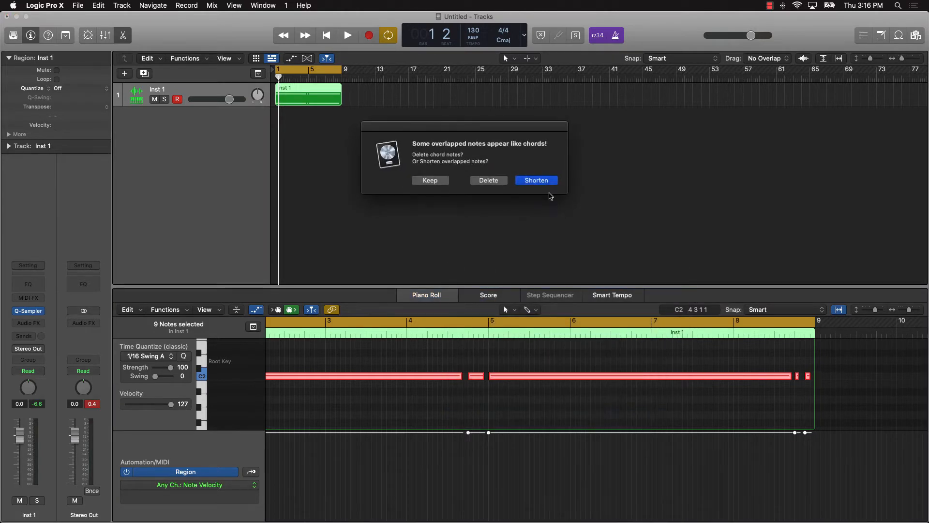
left_click(547, 182)
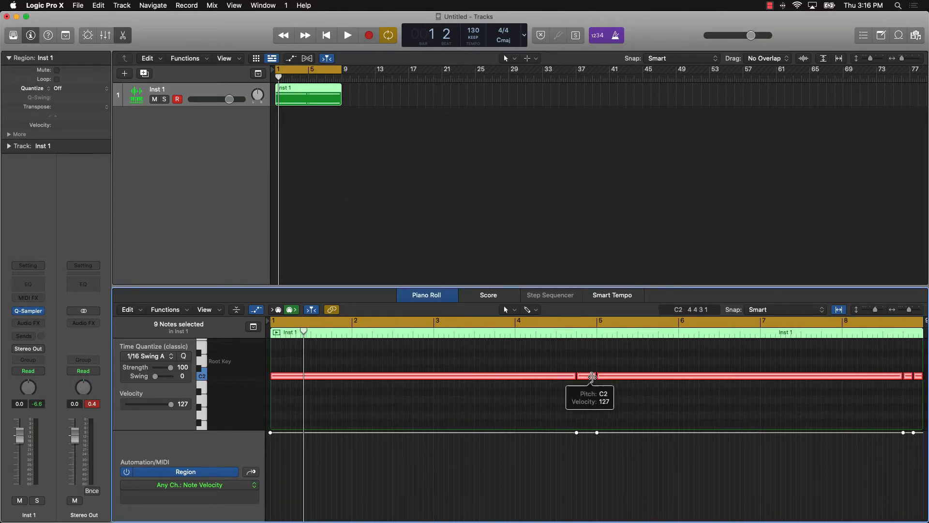
scroll(616, 381, "right", 5)
left_click(541, 398)
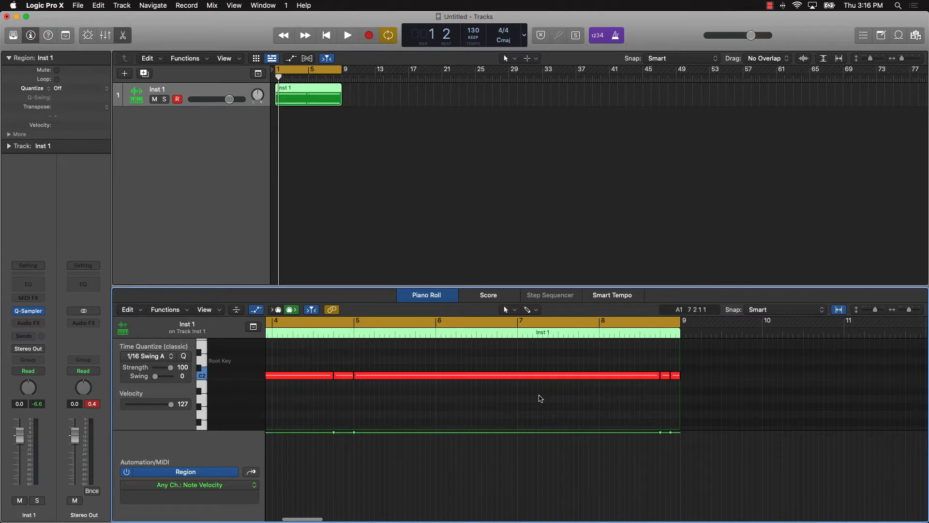
Play the edited Inst 1 region through its cycle range to check the timing and note lengths.
key("space")
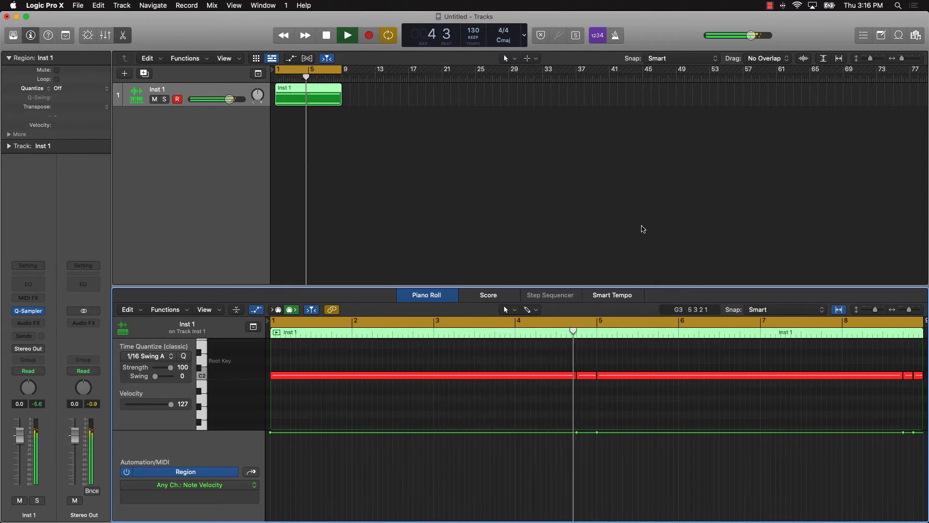
scroll(642, 230, "right", 5)
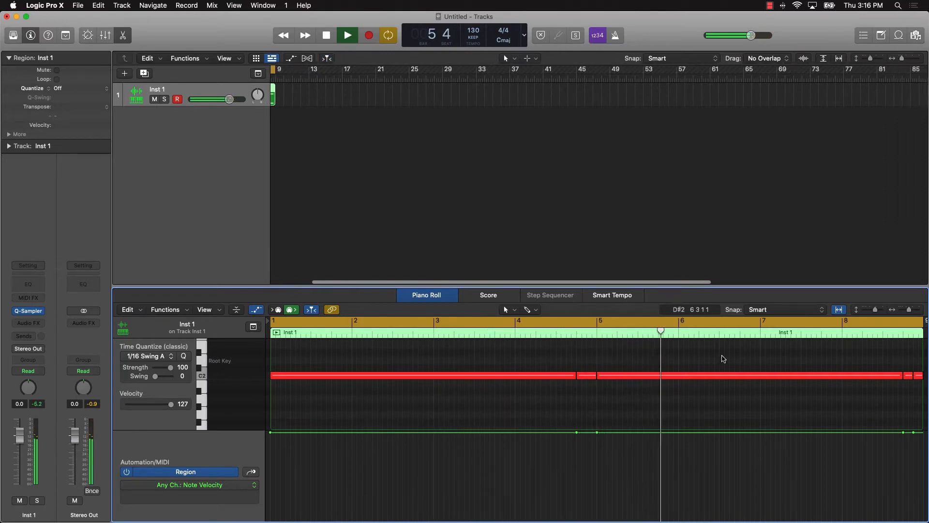
scroll(726, 356, "right", 5)
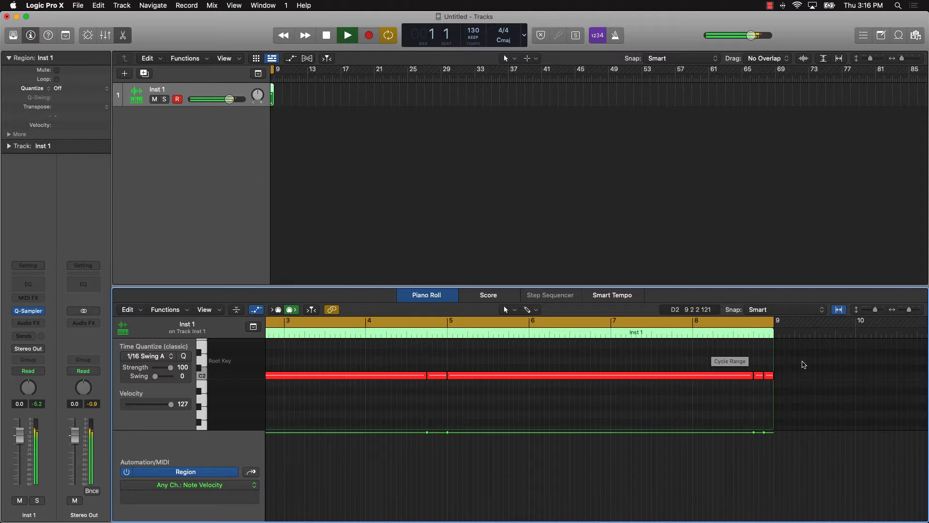
key("space")
scroll(497, 208, "left", 5)
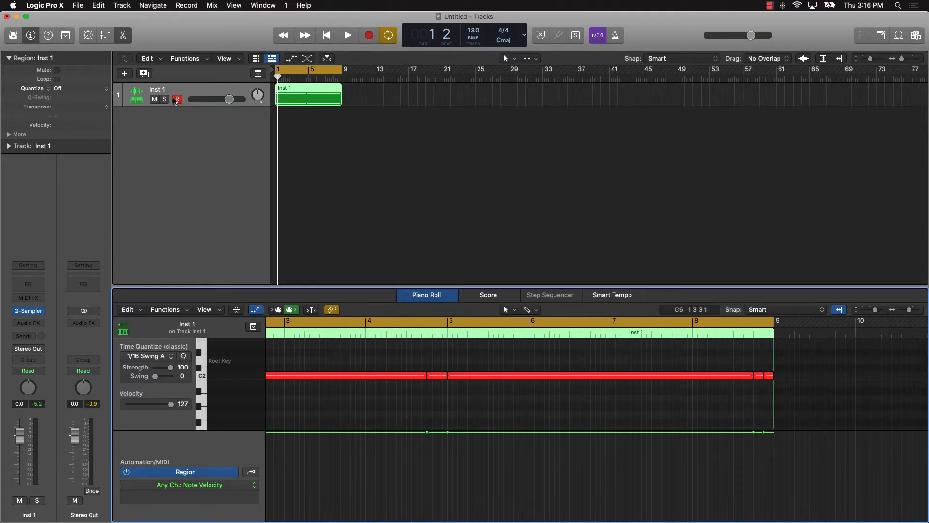
Disarm recording on the Inst 1 track, insert the stereo Remix FX multi effect on it, and reposition the plug-in window.
left_click(176, 100)
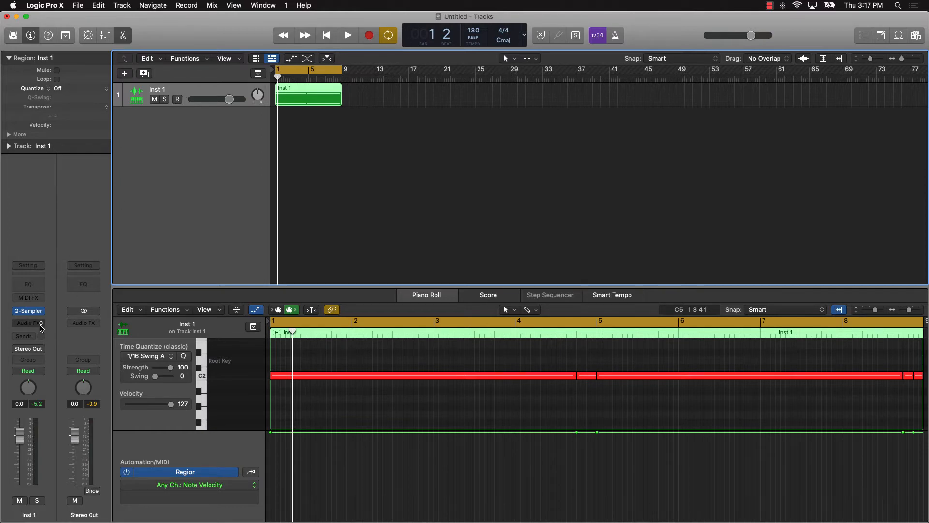
left_click(41, 328)
mouse_move(43, 458)
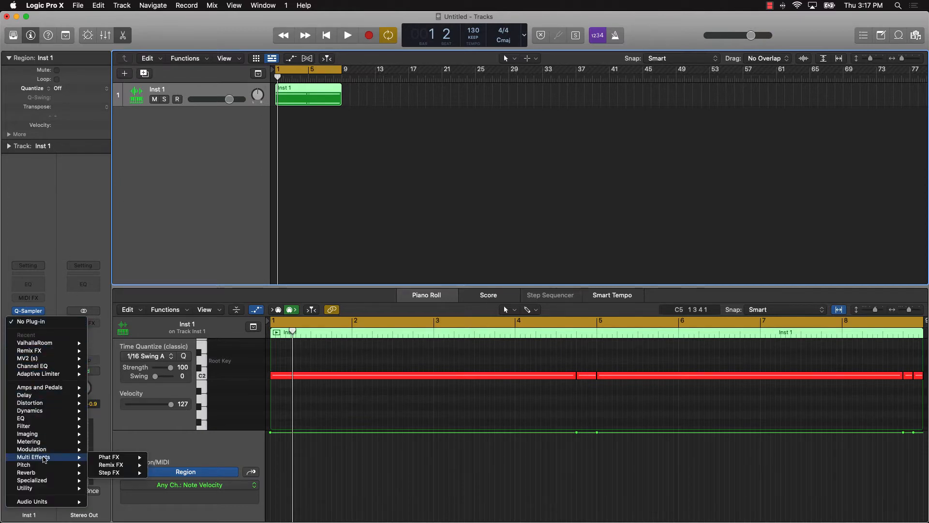
mouse_move(116, 460)
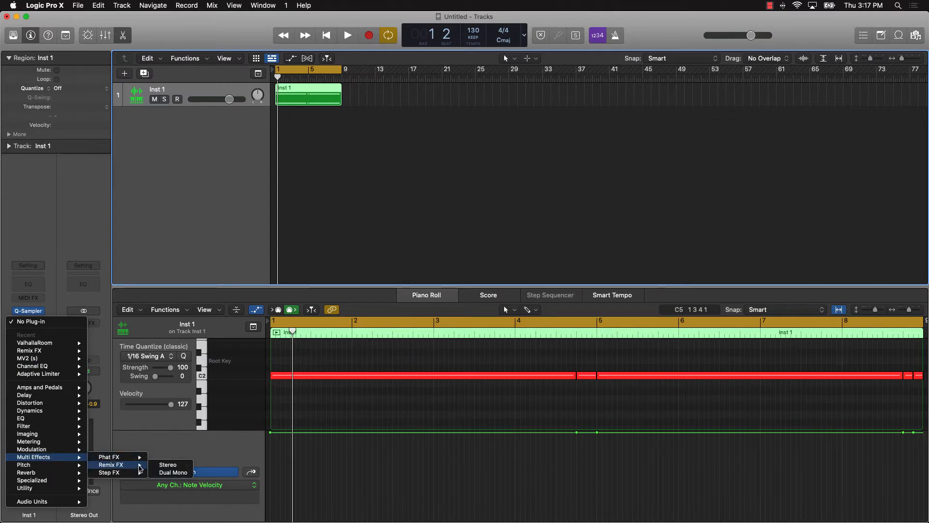
left_click(176, 466)
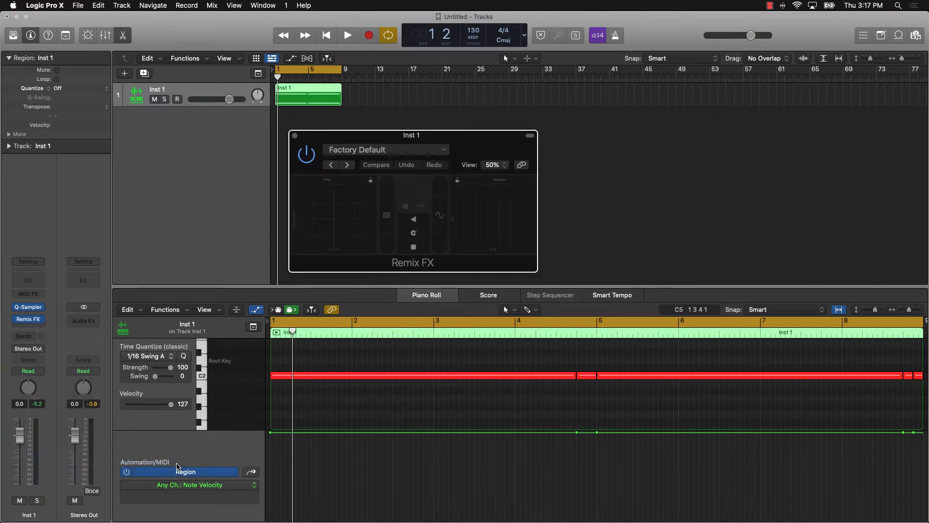
left_click_drag(470, 149, 518, 148)
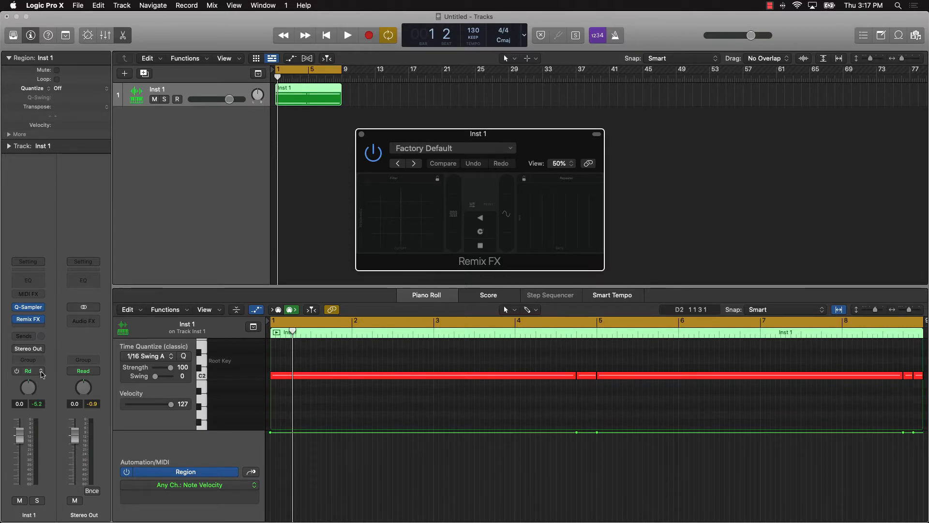
Audition Remix FX on the piano during playback, trying the filter pad, both vertical effect sliders and the repeater pad.
left_click(41, 372)
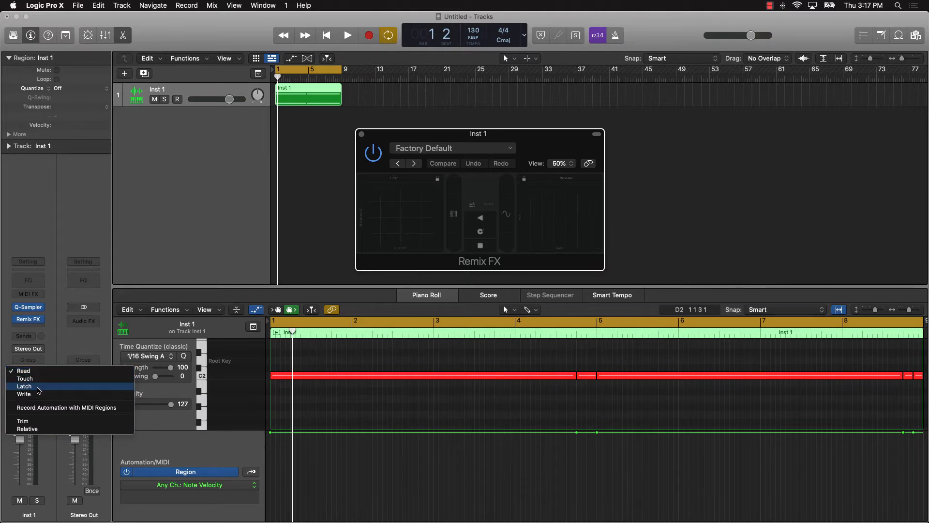
left_click(53, 352)
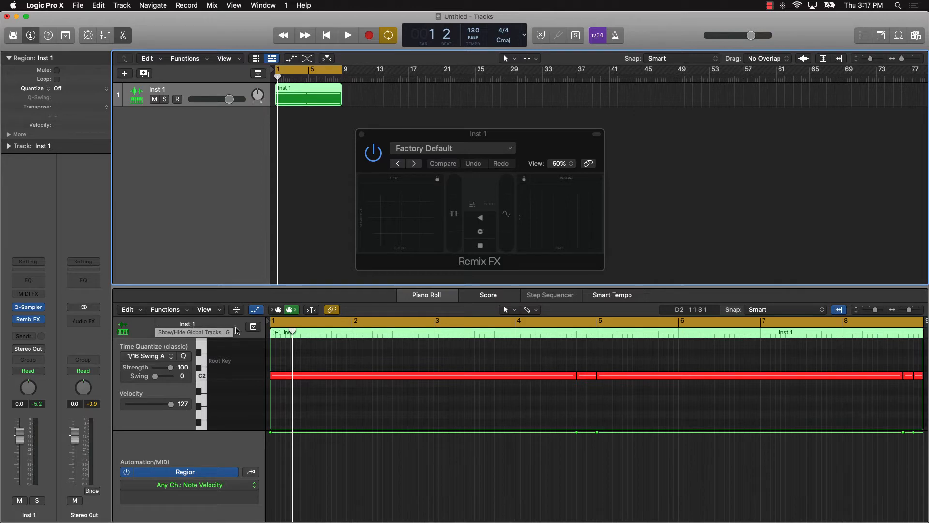
key("space")
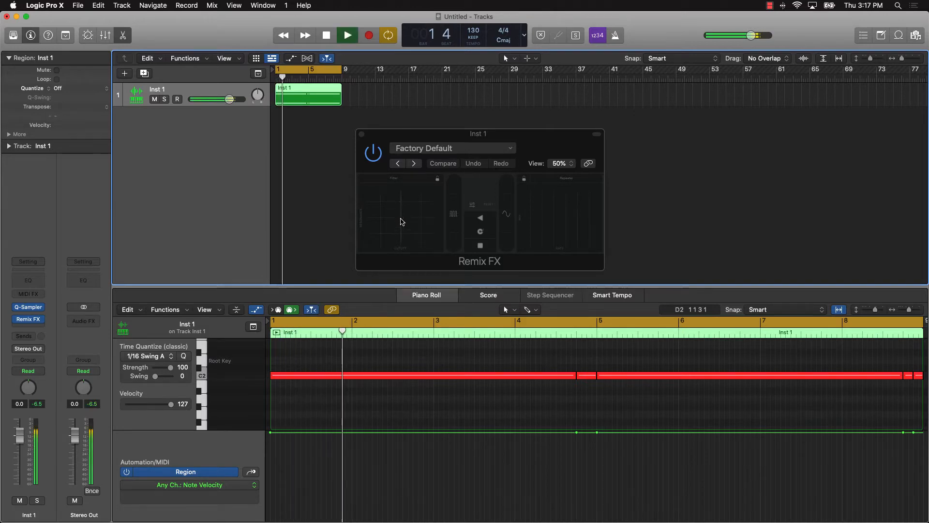
mouse_move(401, 221)
left_mouse_down()
mouse_move(425, 198)
mouse_move(411, 213)
mouse_move(444, 223)
mouse_move(453, 213)
mouse_move(451, 238)
left_mouse_up()
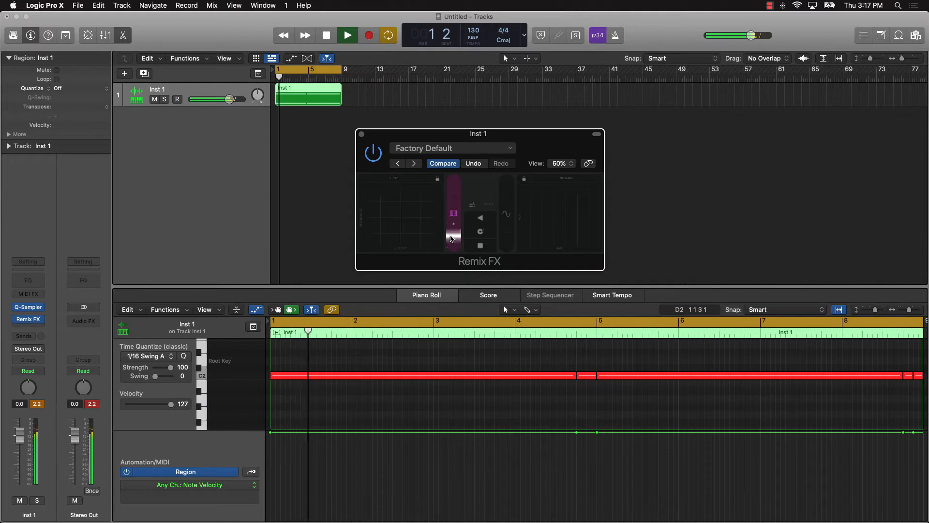
left_click_drag(511, 234, 514, 204)
left_click_drag(573, 212, 586, 219)
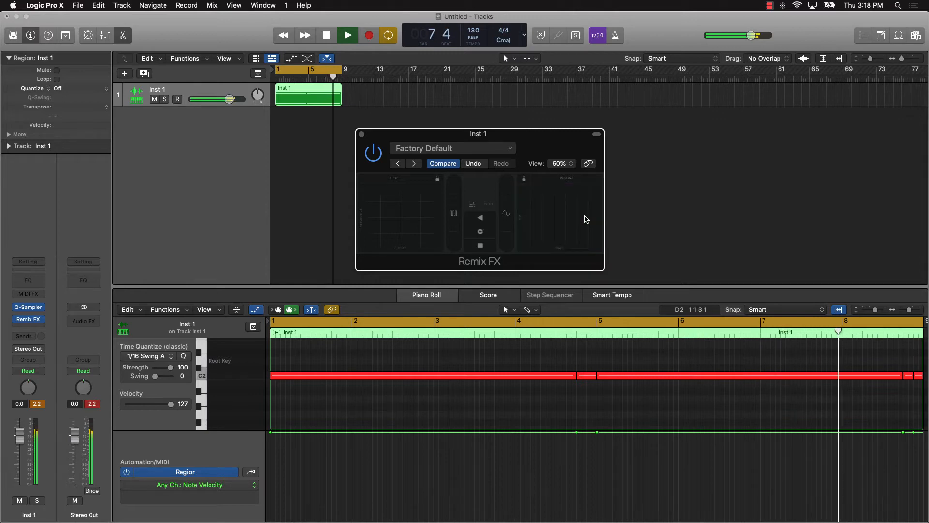
key("space")
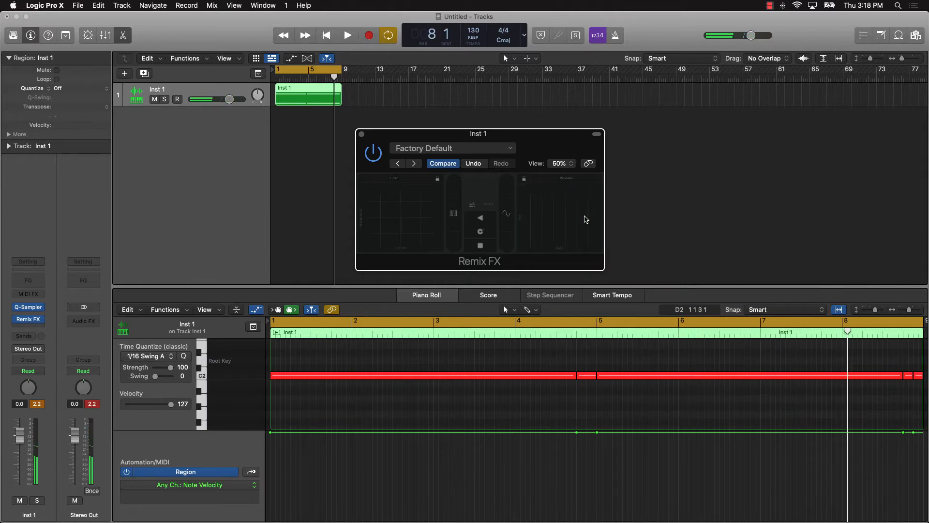
Enlarge the Remix FX window to 107%, reposition it, and try the Repeater during playback.
left_click_drag(600, 269, 889, 363)
left_click_drag(750, 146, 576, 120)
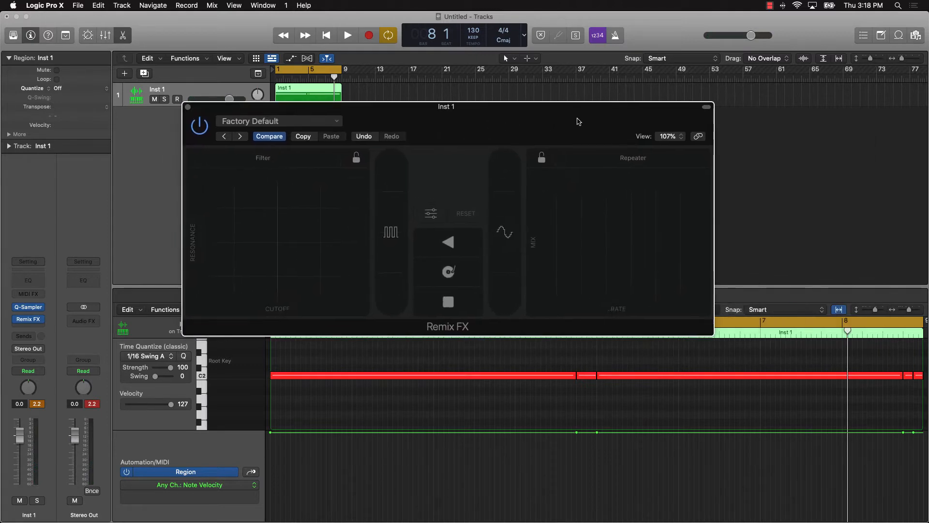
key("space")
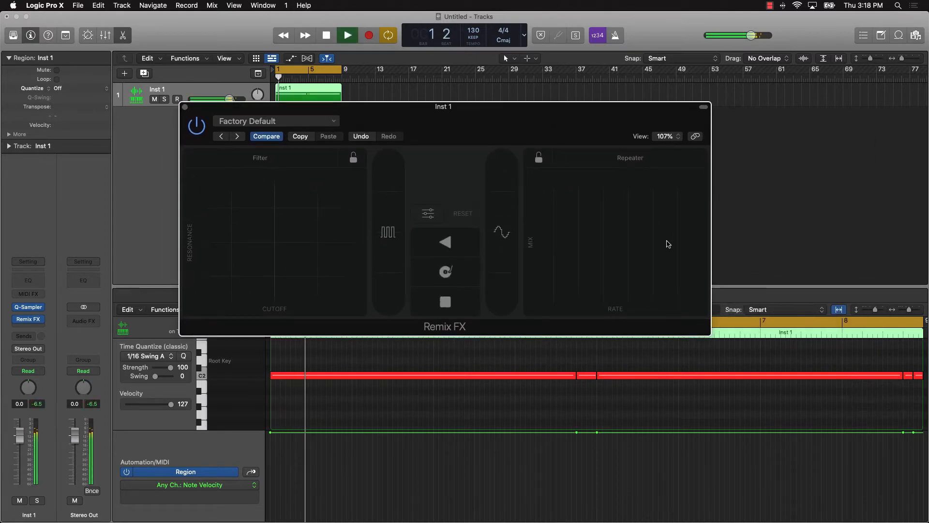
left_click(668, 244)
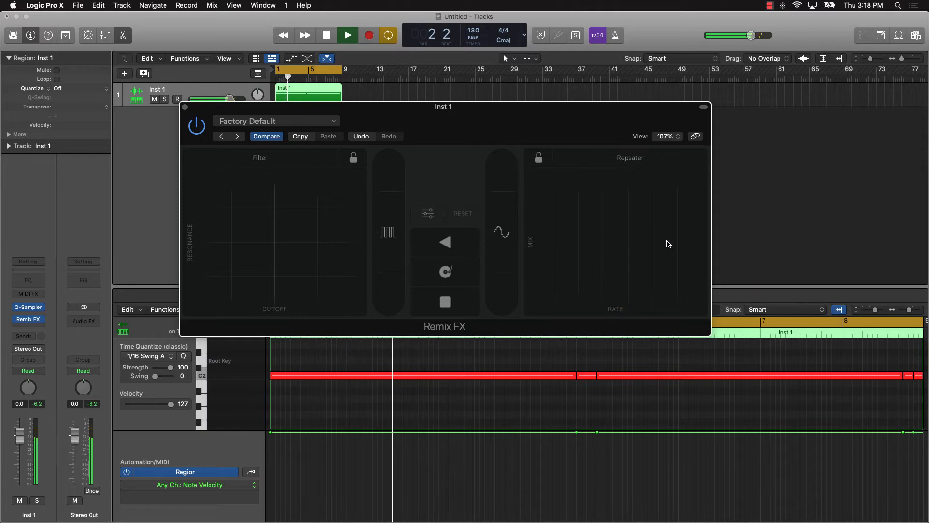
left_click(668, 243)
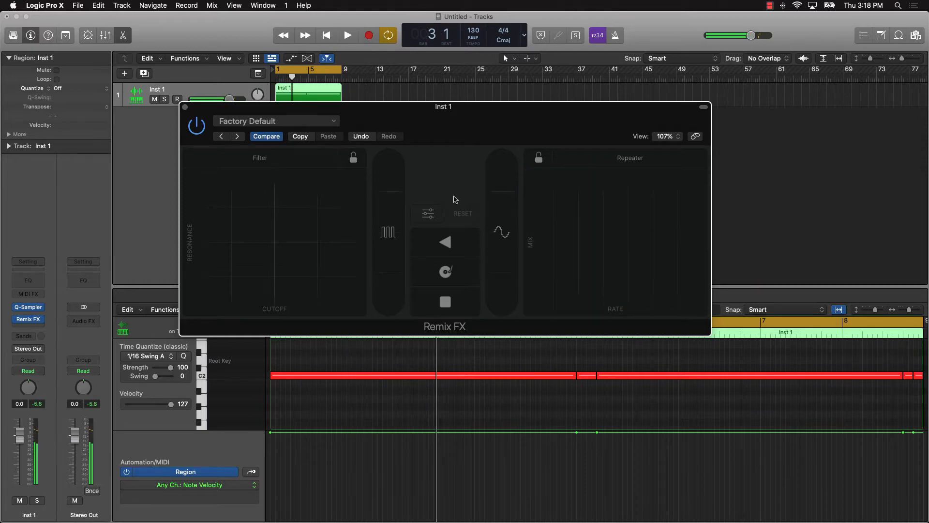
Set the Inst 1 automation mode to Latch and move the Remix FX window clear of the Inst 1 region.
left_click(41, 372)
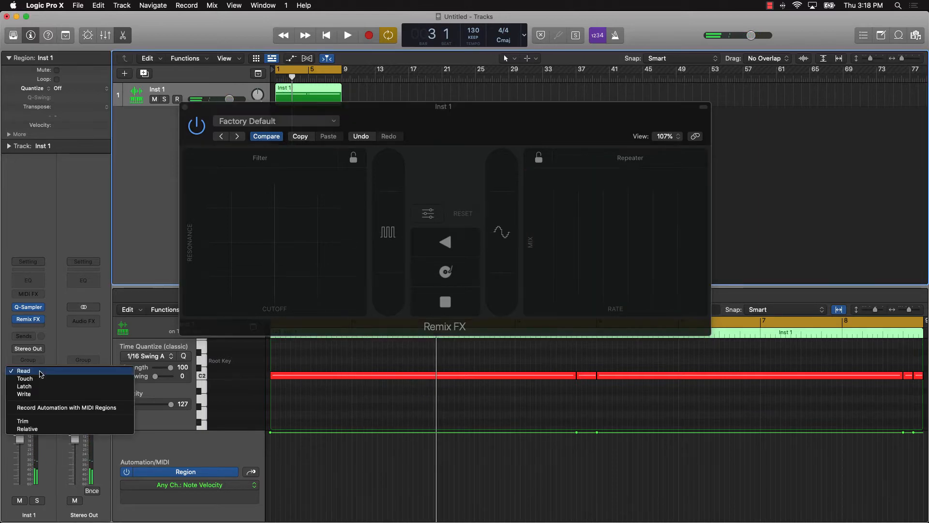
left_click(40, 386)
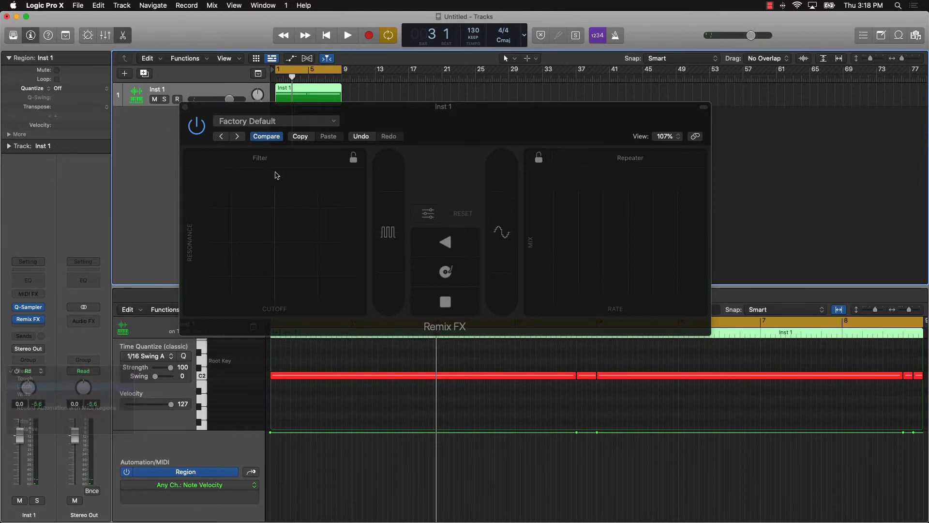
left_click_drag(390, 123, 395, 141)
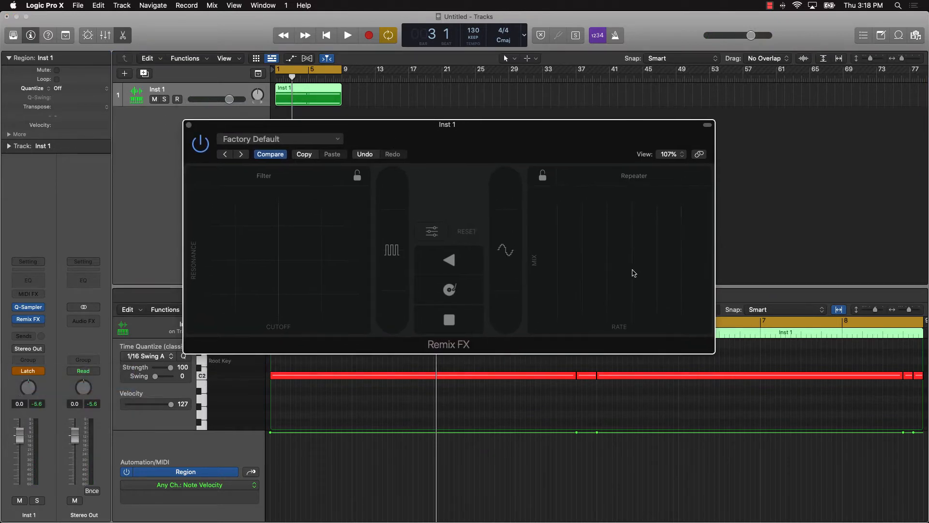
Play the loop in Latch mode and record repeated short Repeater bursts at a high rate setting as Inst 1 automation.
key("space")
left_click(673, 269)
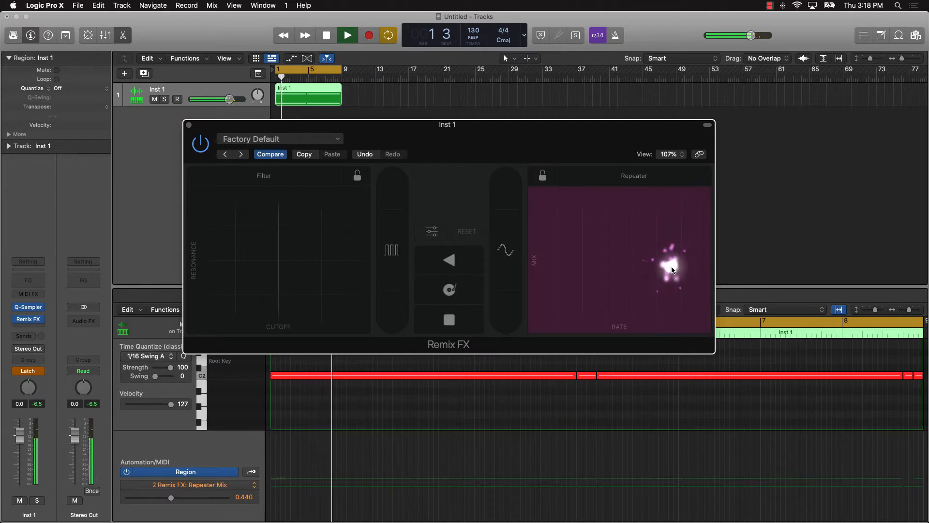
left_click(671, 269)
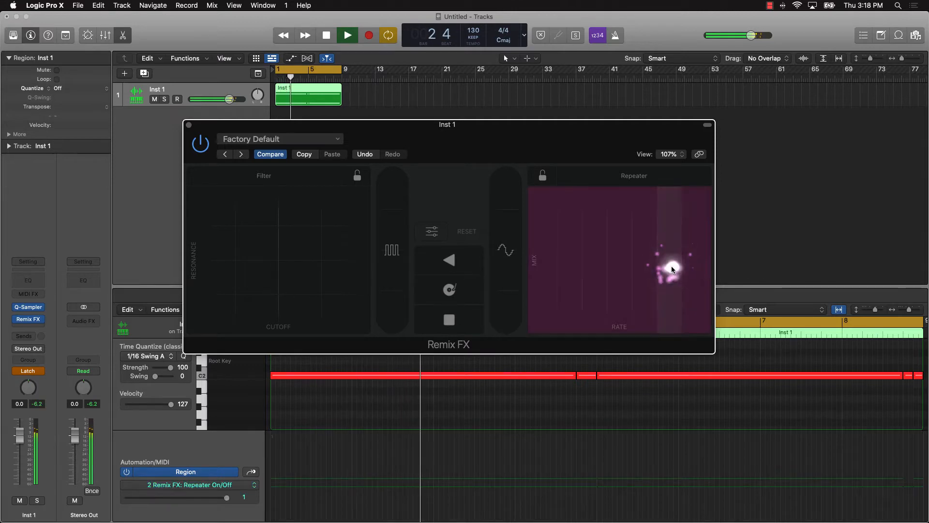
left_click(671, 269)
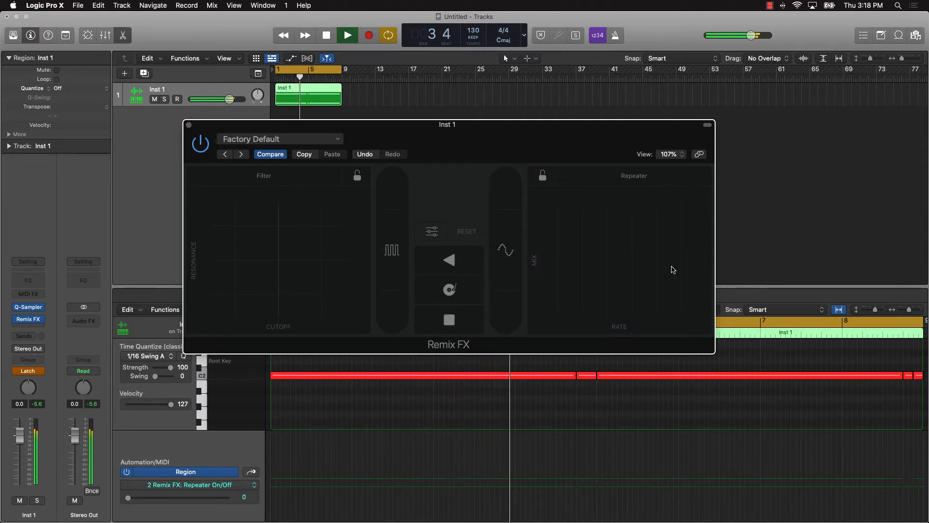
left_click(671, 269)
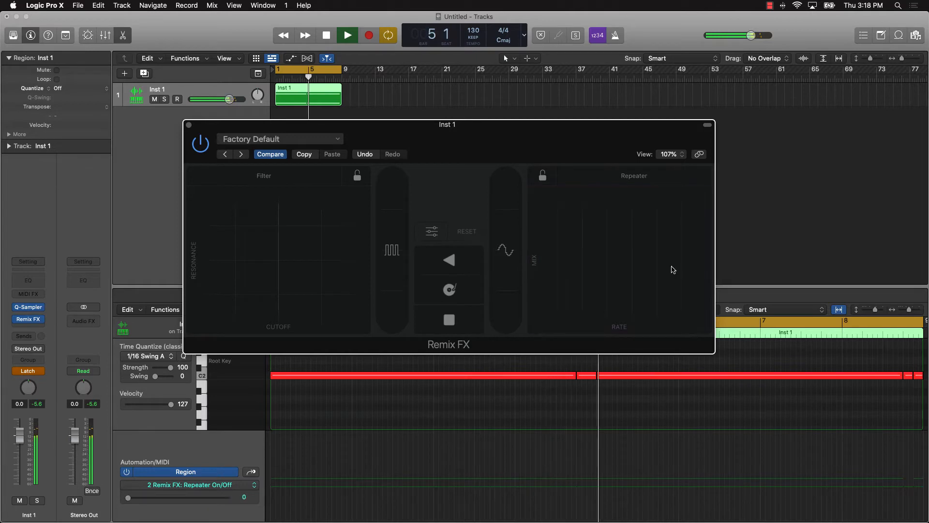
left_click(672, 270)
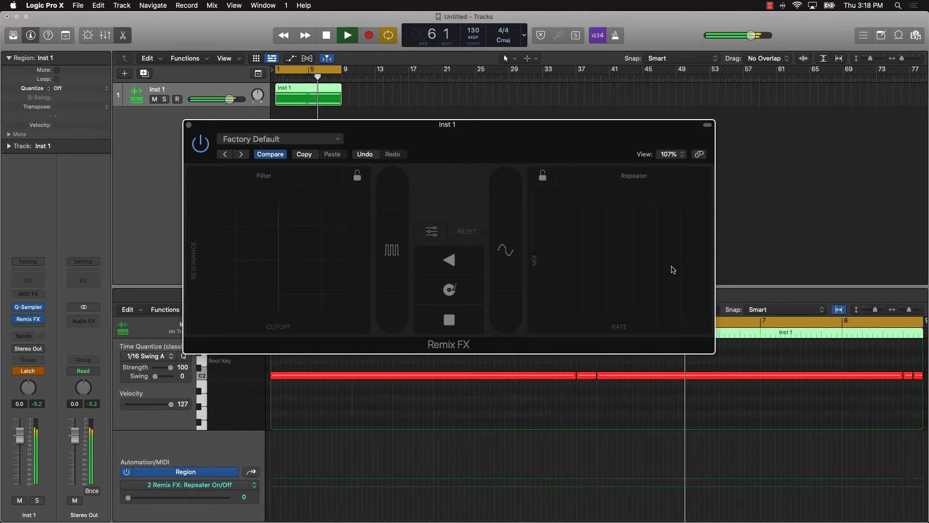
left_click(672, 269)
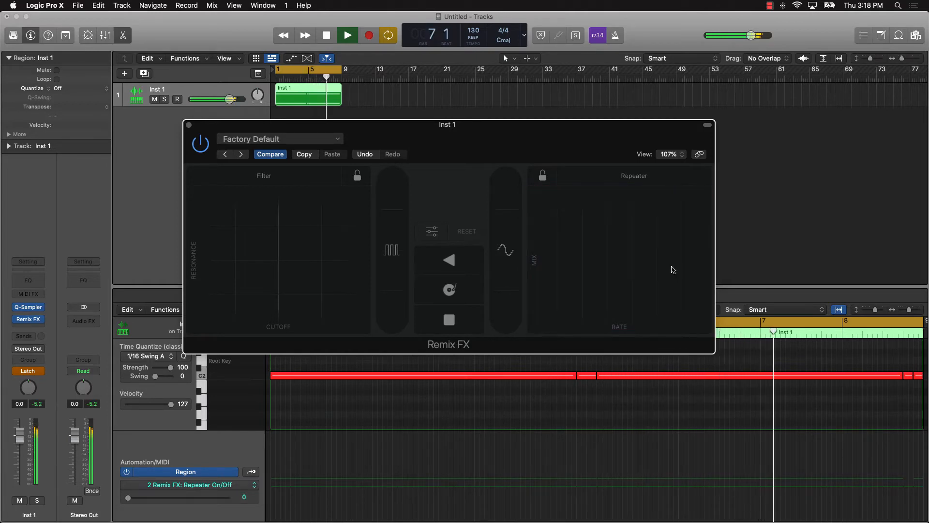
left_click(672, 269)
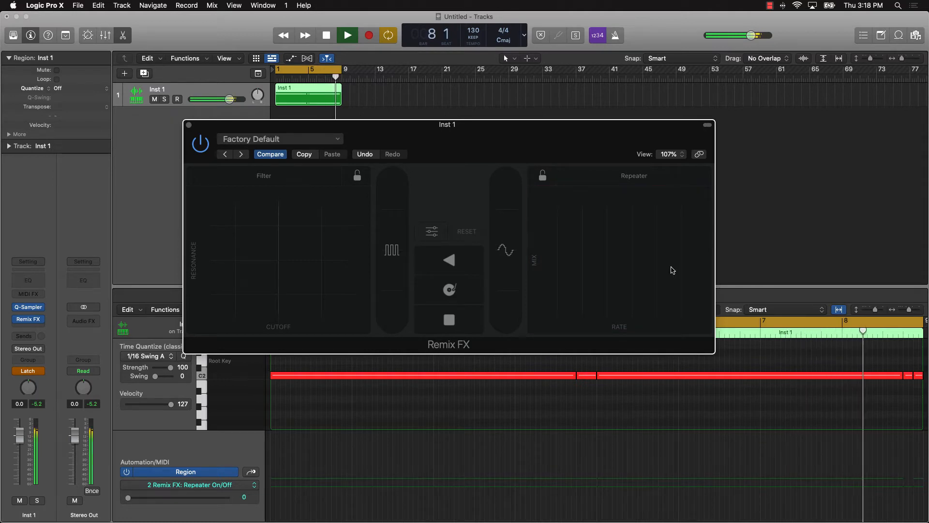
left_click(672, 269)
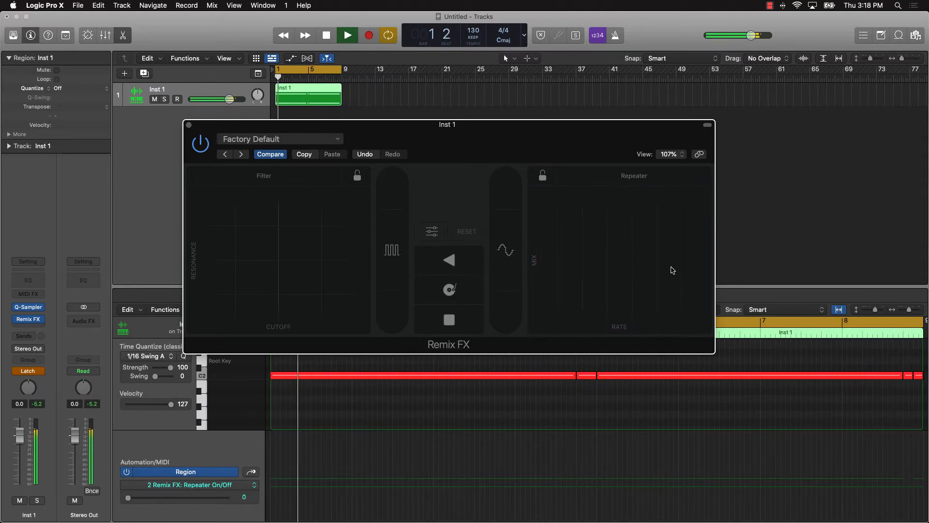
left_click(671, 269)
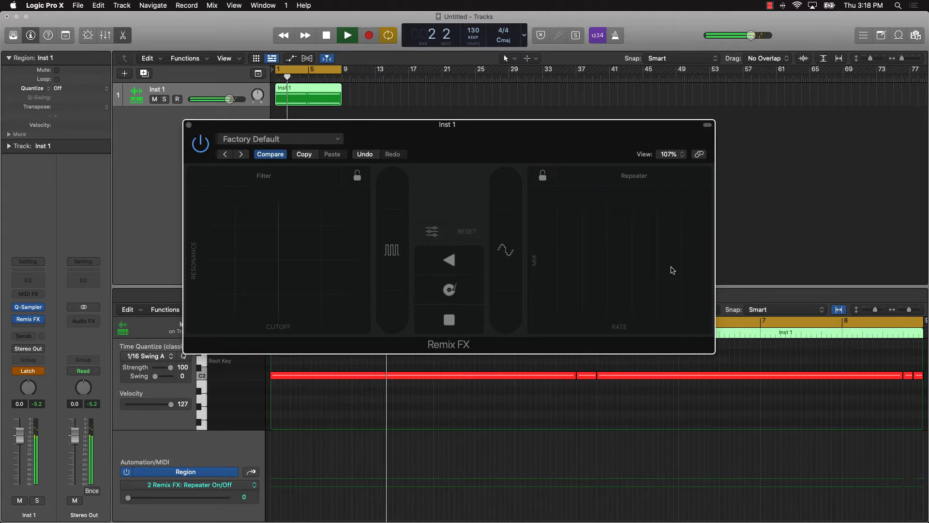
left_click(672, 269)
left_click(672, 269)
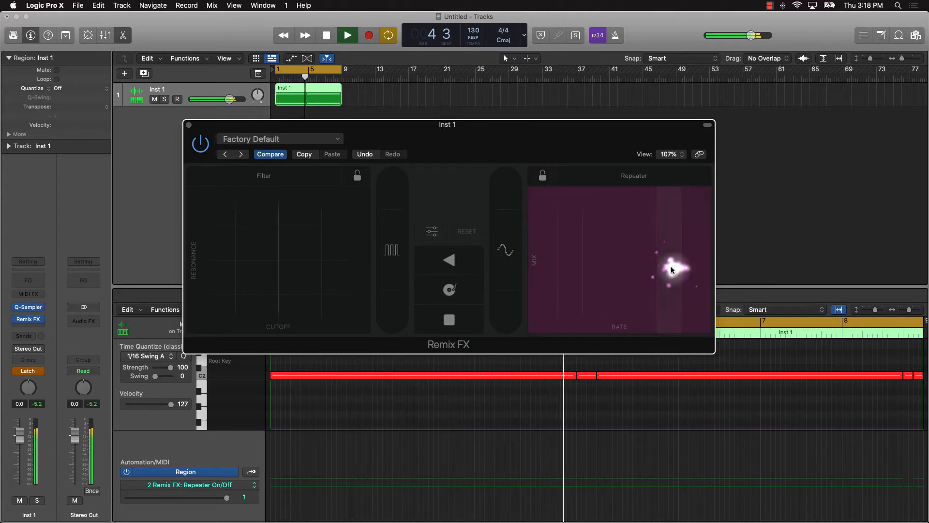
left_click(670, 266)
left_click(671, 270)
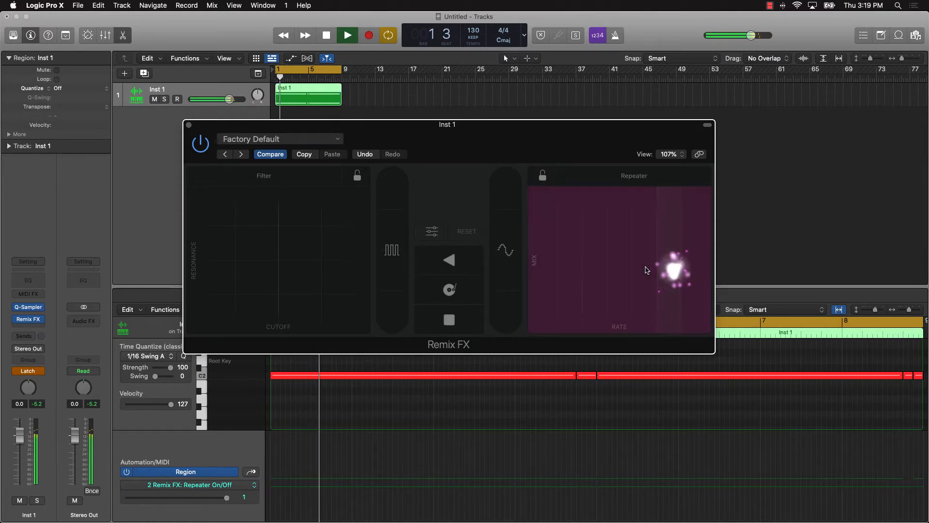
key("space")
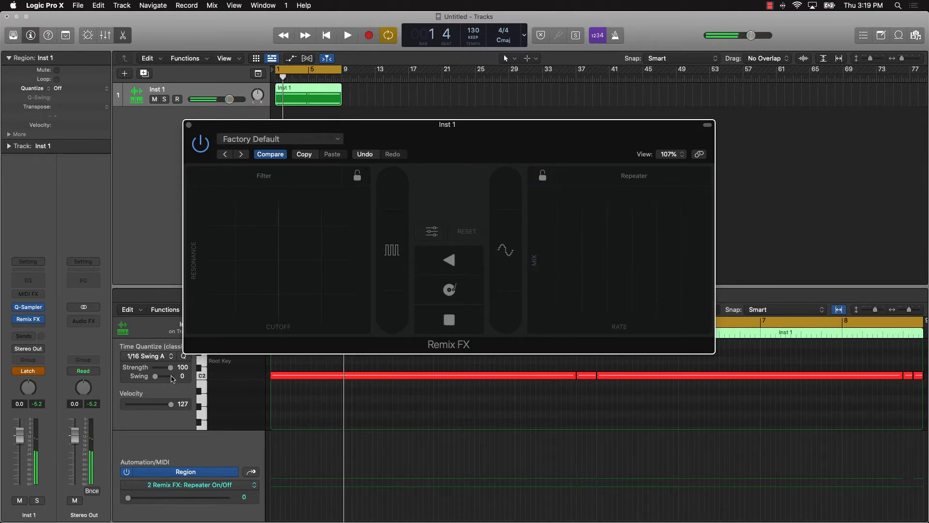
Set the Inst 1 automation mode to Read and move the Remix FX window lower in the workspace.
left_click(44, 374)
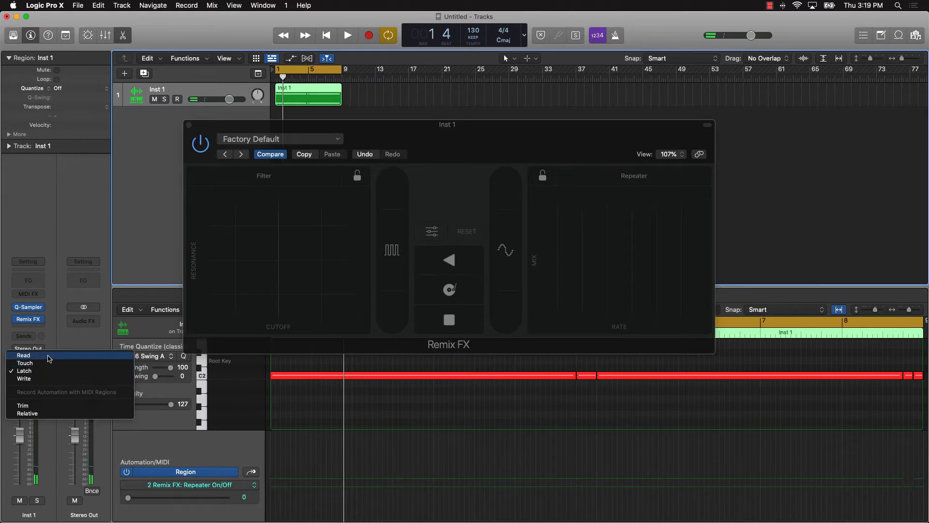
left_click(42, 364)
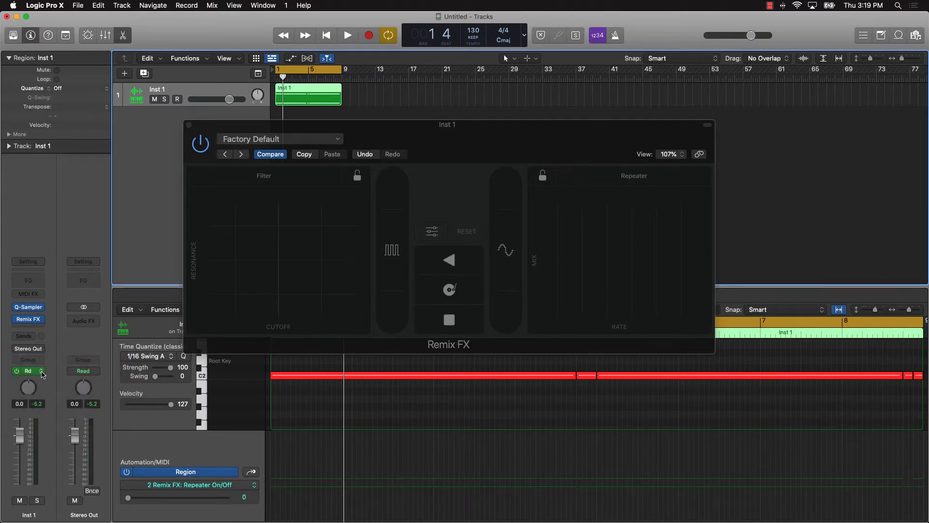
left_click(42, 373)
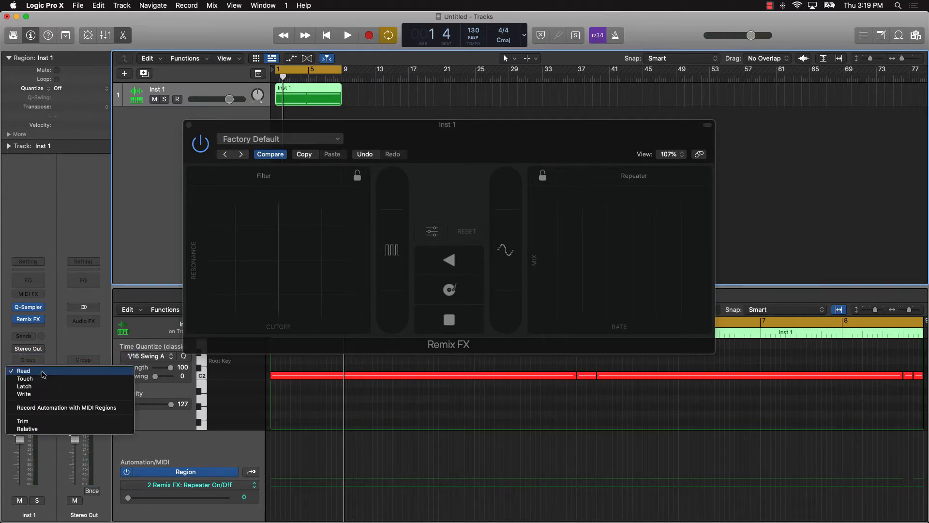
left_click(55, 344)
left_click_drag(428, 137, 588, 182)
Play the loop through to hear the recorded Repeater automation.
key("space")
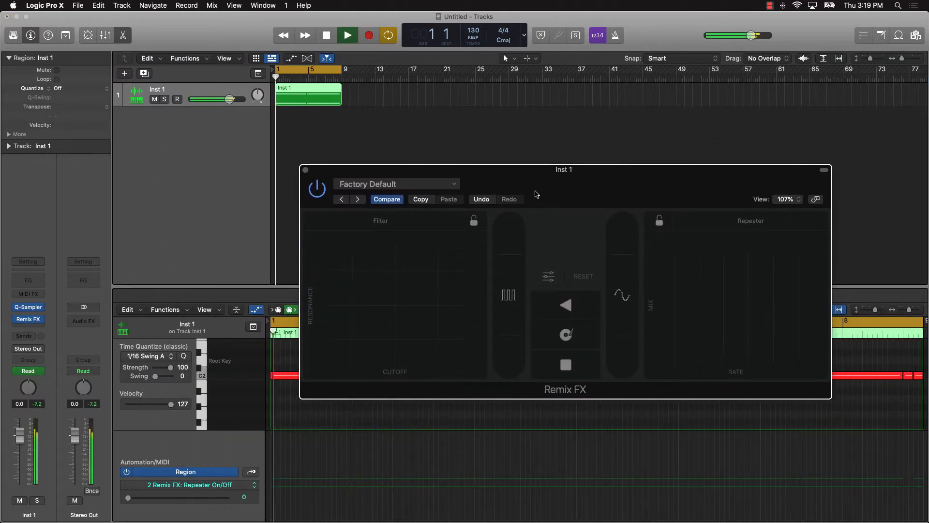
left_click(792, 311)
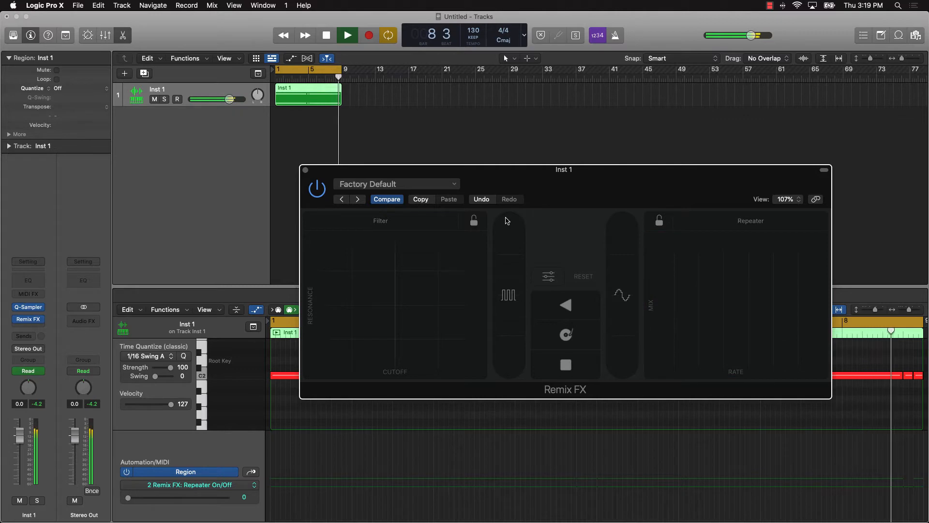
key("space")
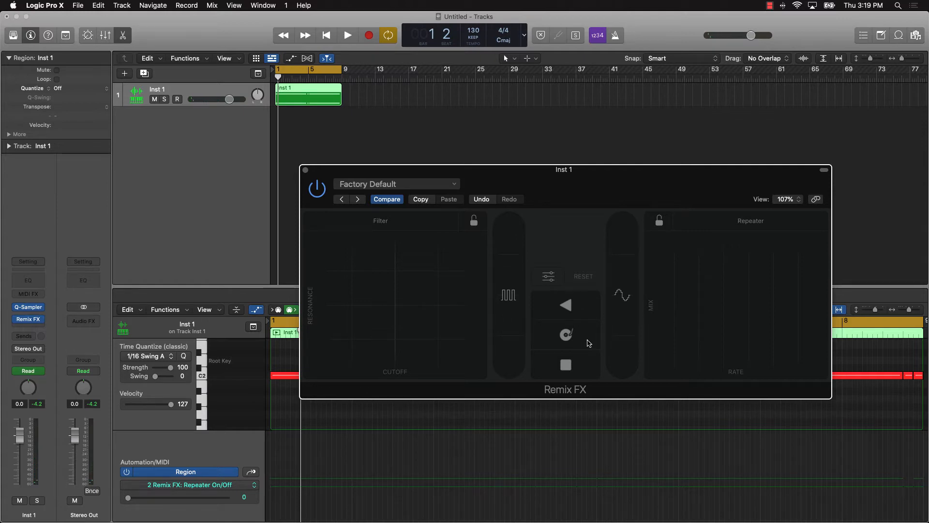
Audition the Remix FX Tape Stop over the recorded Repeater automation during playback.
left_click(590, 370)
left_click(591, 370)
key("space")
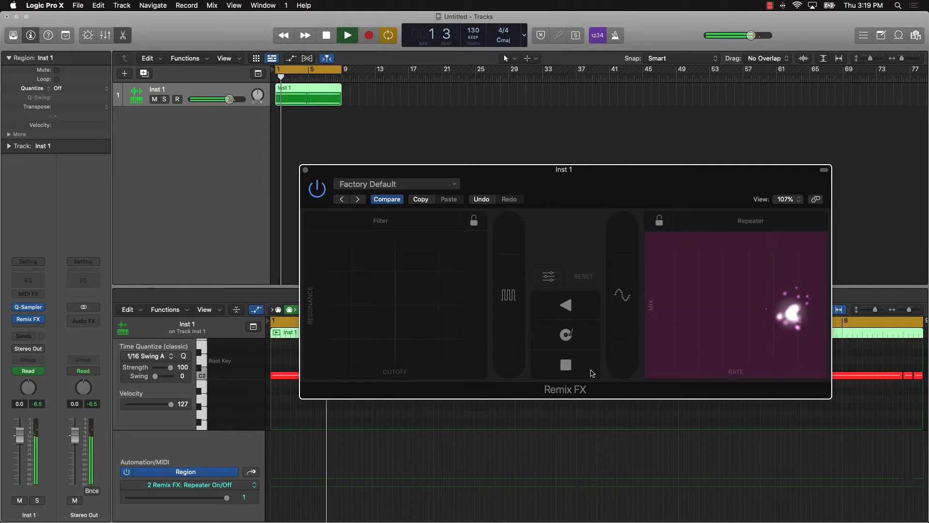
left_click(590, 370)
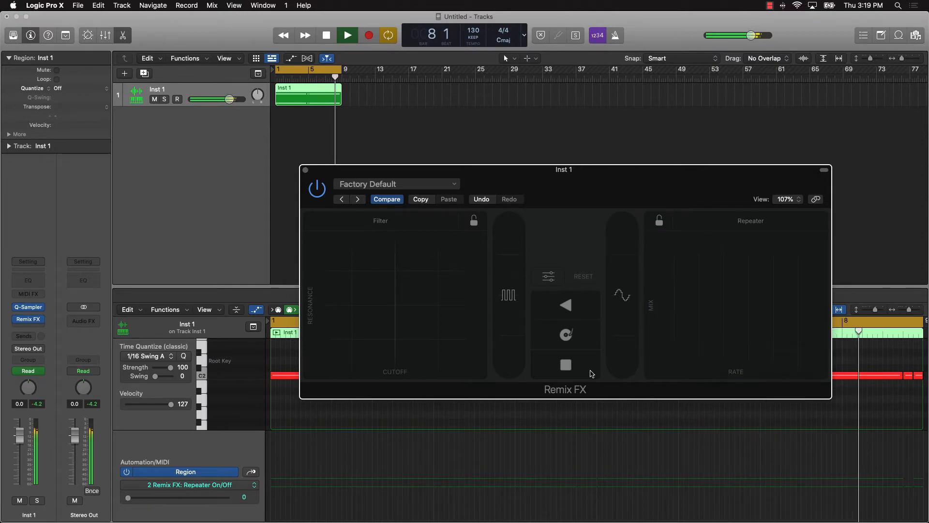
key("space")
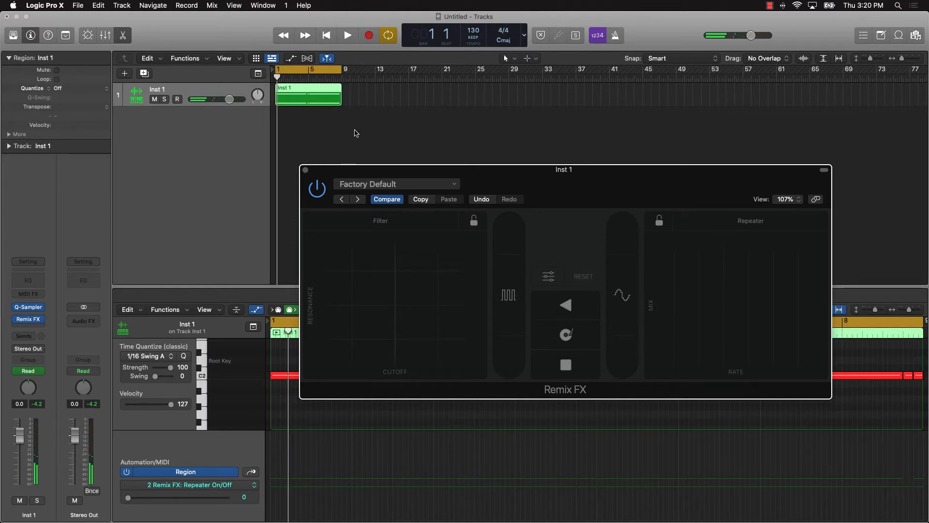
Set the Inst 1 automation mode to Latch and record Tape Stop automation toward the end of the loop.
scroll(356, 133, "up", 5)
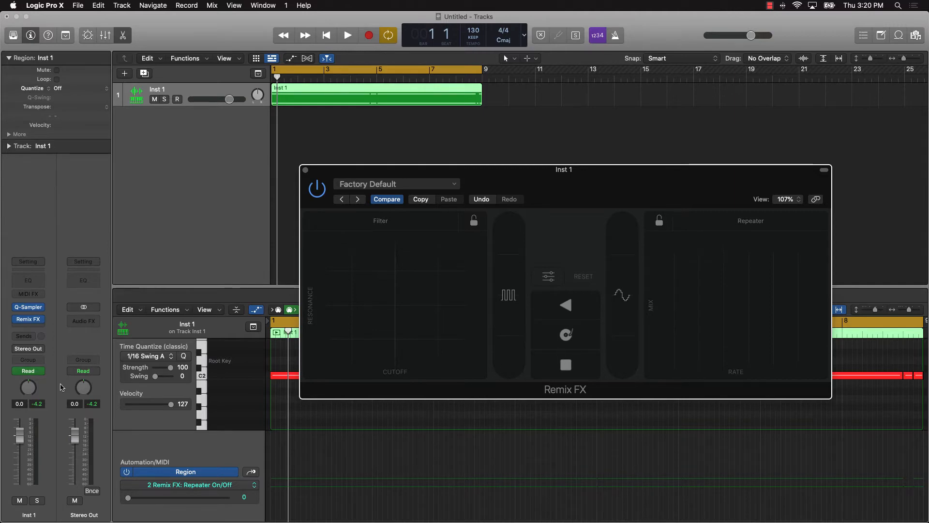
left_click(41, 372)
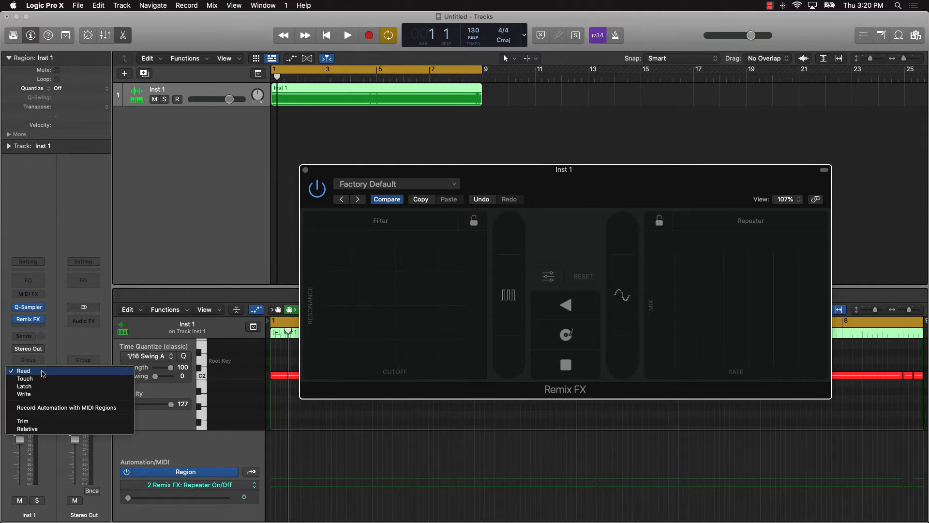
left_click(24, 386)
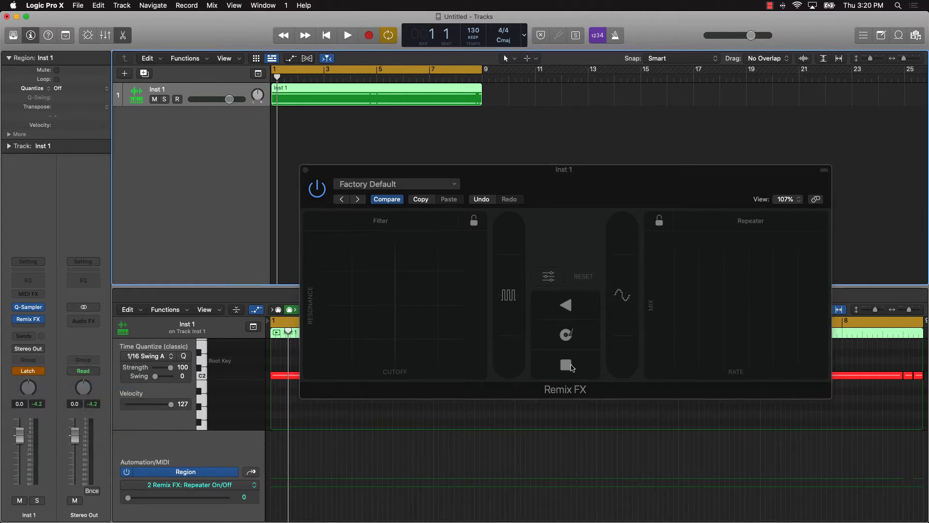
key("space")
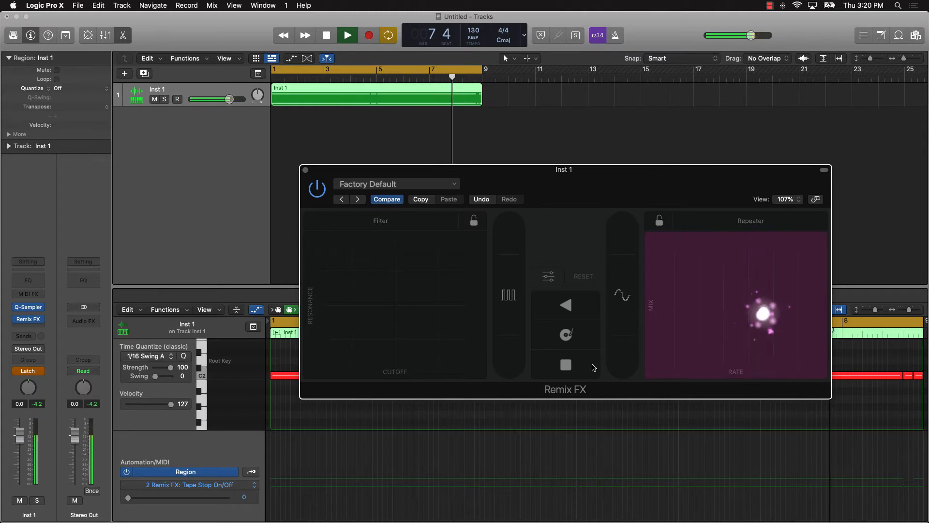
left_click(593, 368)
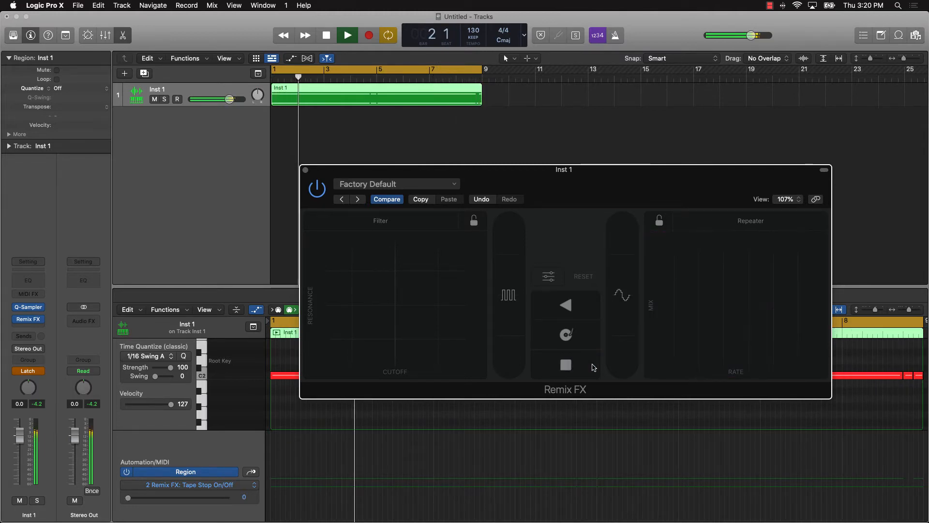
key("space")
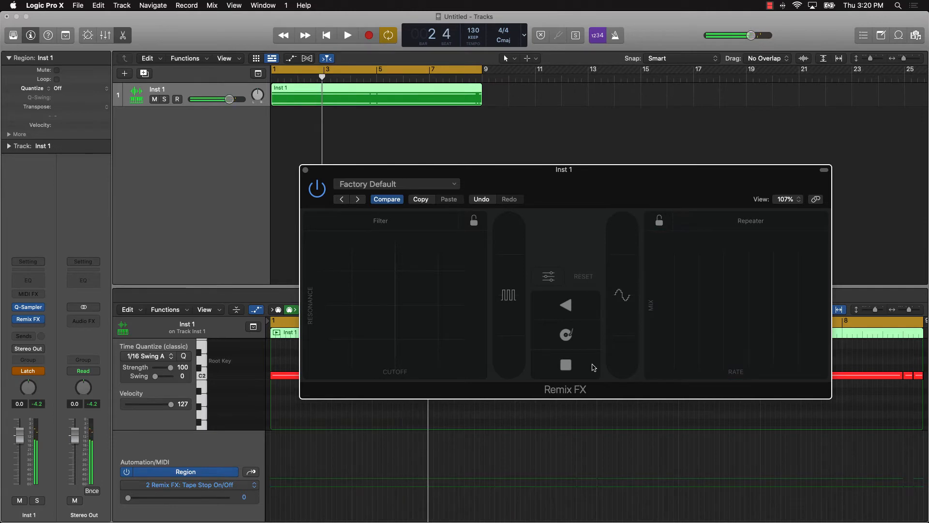
Show the track automation on Inst 1 and check it while playing to bar 5.
key("a")
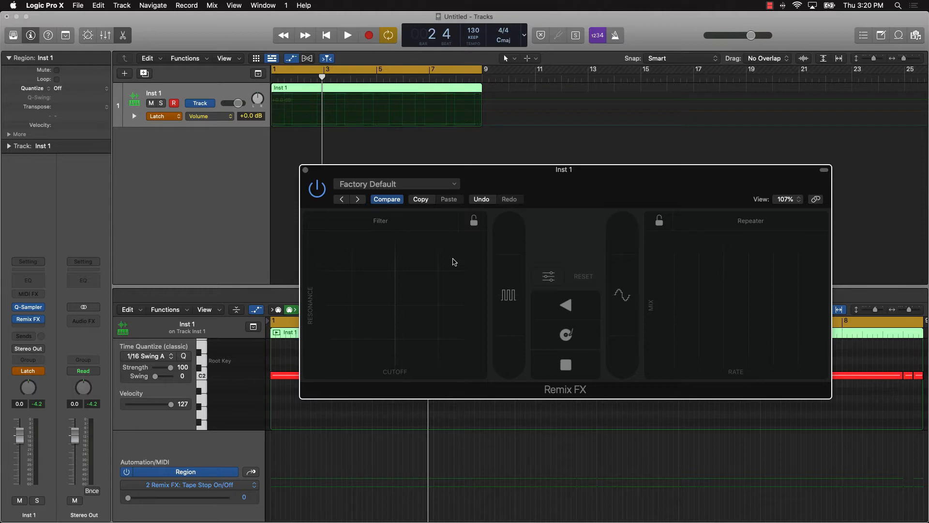
key("space")
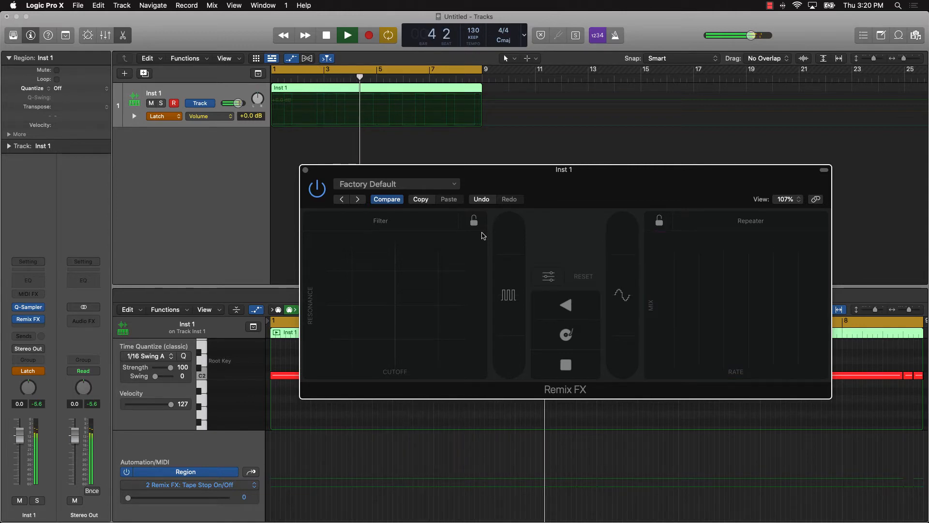
key("space")
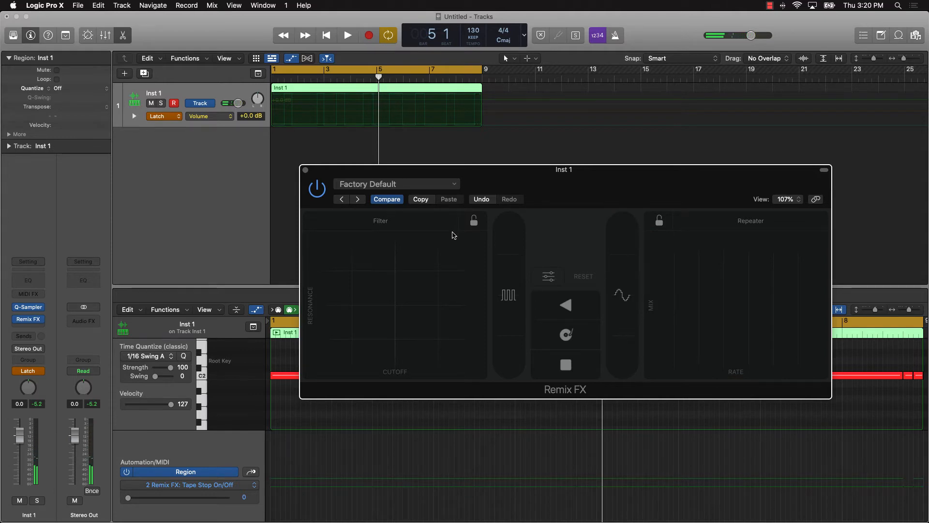
Hide the track automation and record another Tape Stop pass in Latch mode from the start of the loop.
key("a")
key("Return")
key("space")
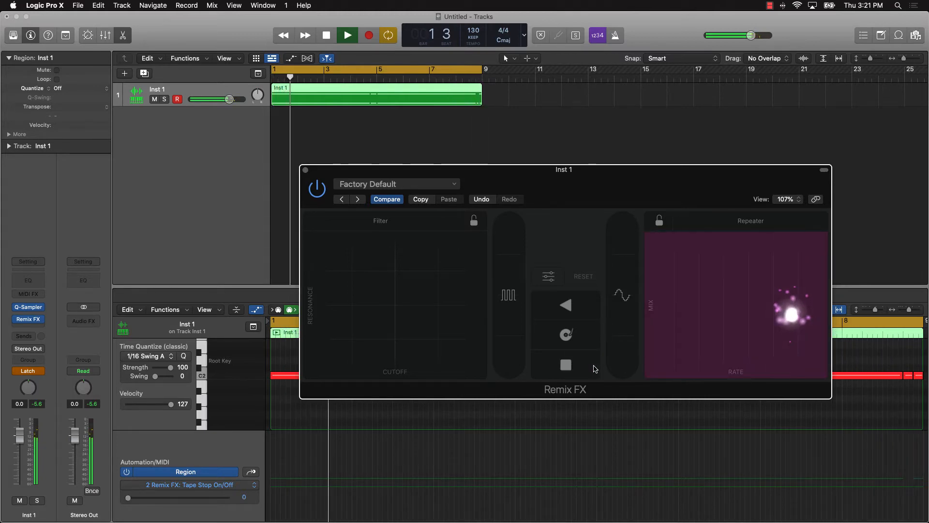
left_click(595, 368)
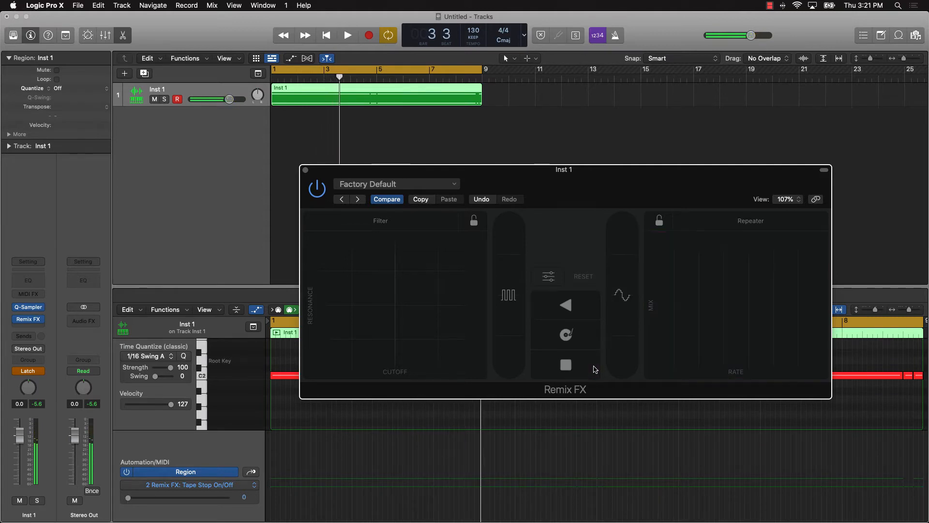
Show the Inst 1 track automation again and continue playback to bar 6 to check it.
key("a")
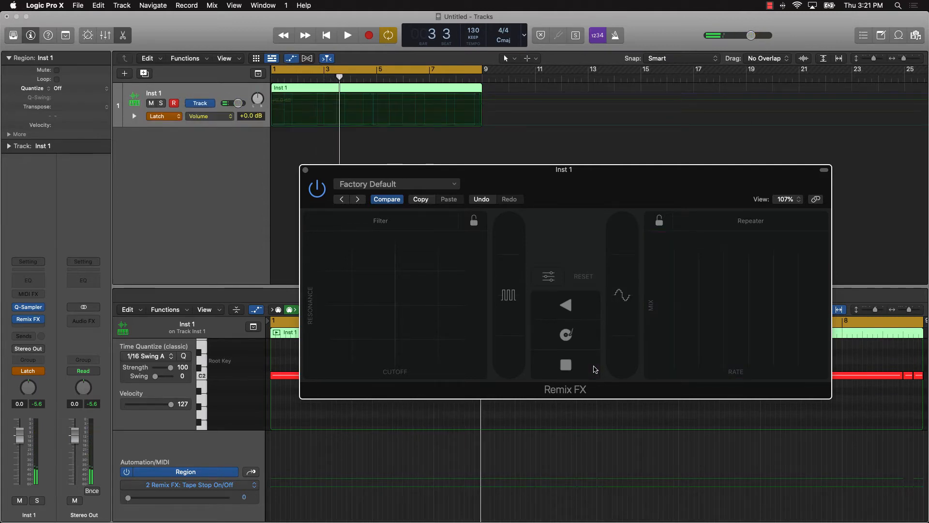
key("space")
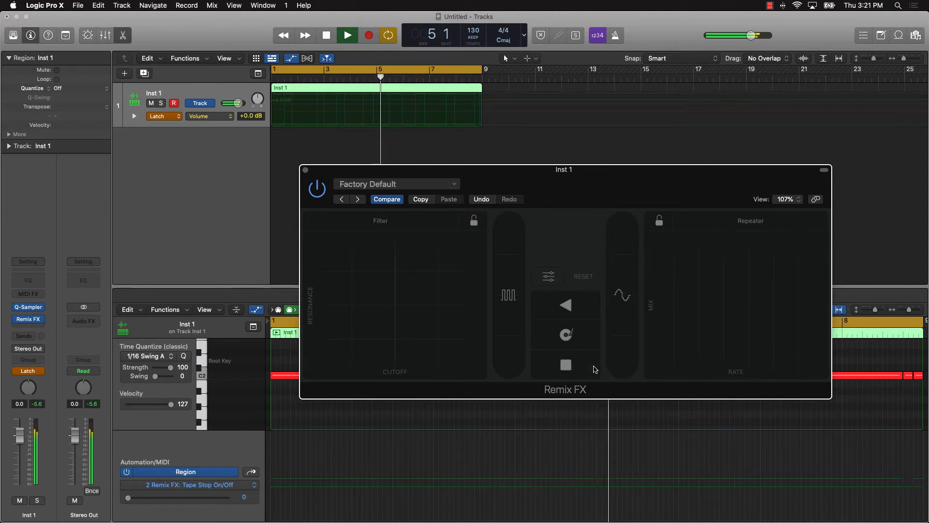
key("space")
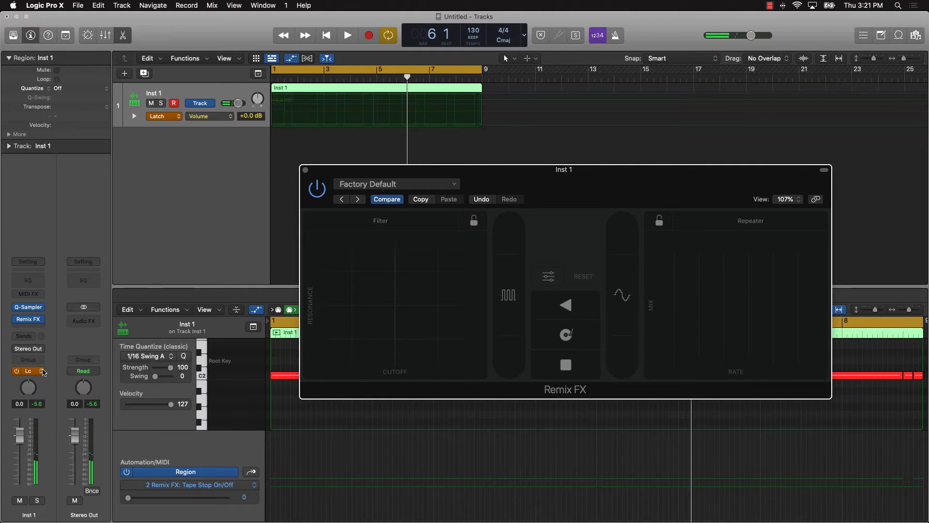
Set the Inst 1 automation mode to Read and hide the track automation.
left_click(42, 371)
left_click(51, 359)
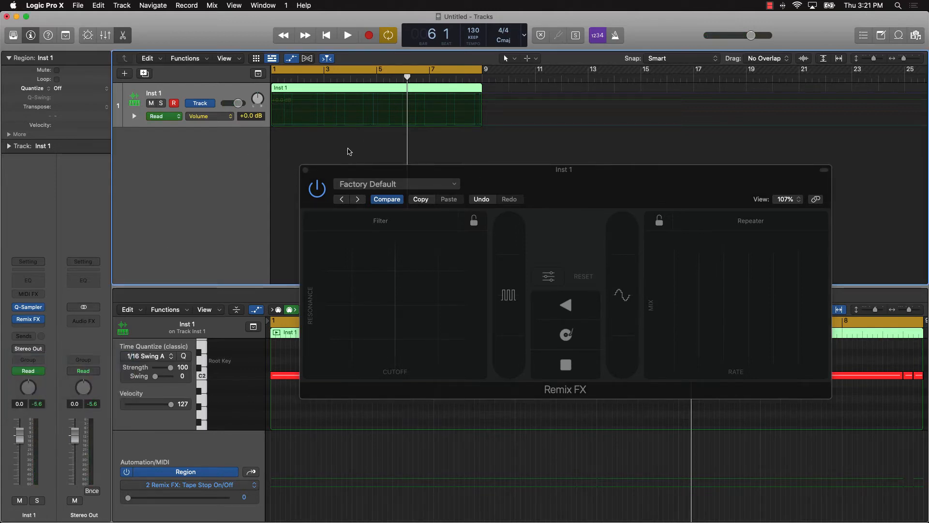
key("a")
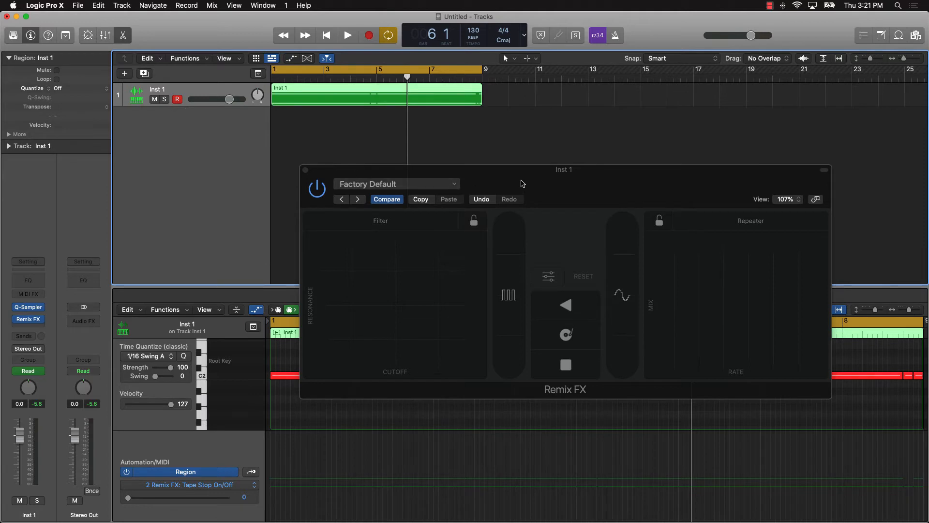
Switch the Remix FX Filter pad to Orbit and try different rate and depth positions during playback.
mouse_move(393, 321)
left_mouse_down()
mouse_move(342, 280)
mouse_move(368, 339)
left_mouse_up()
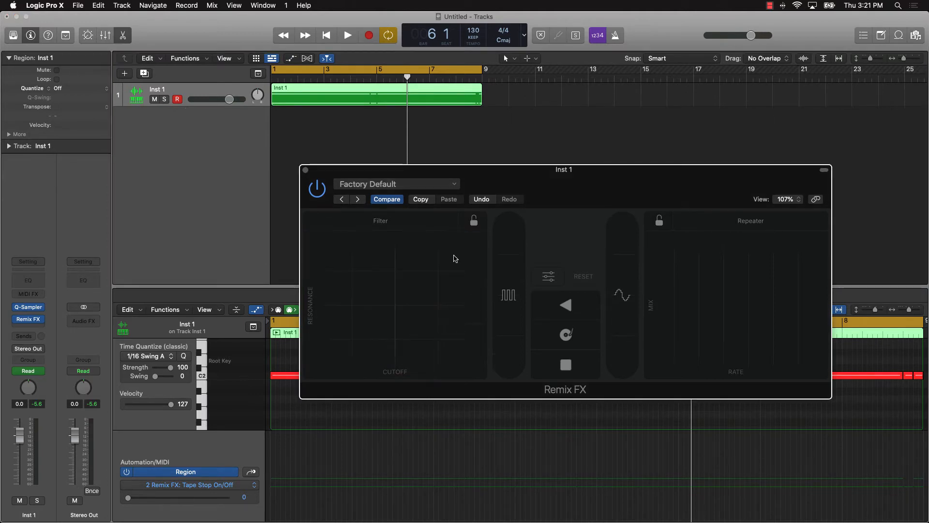
left_click(442, 225)
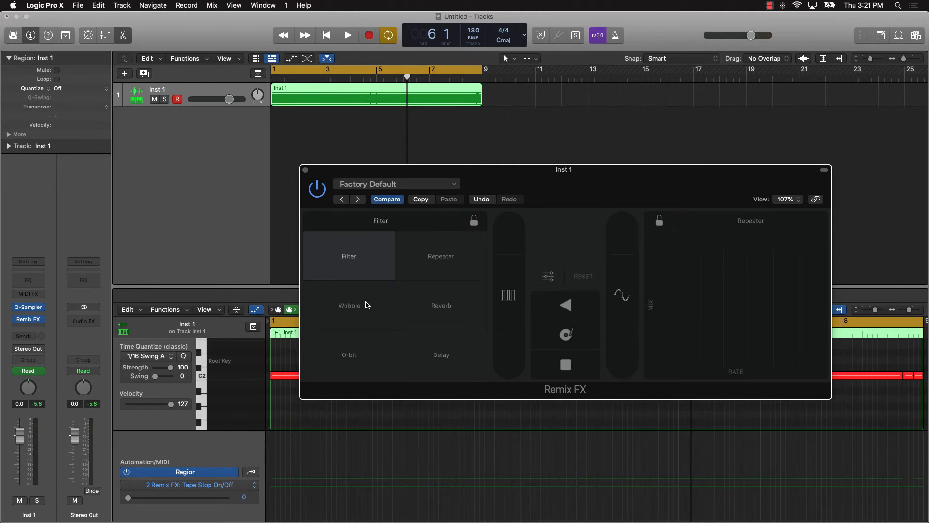
left_click(357, 363)
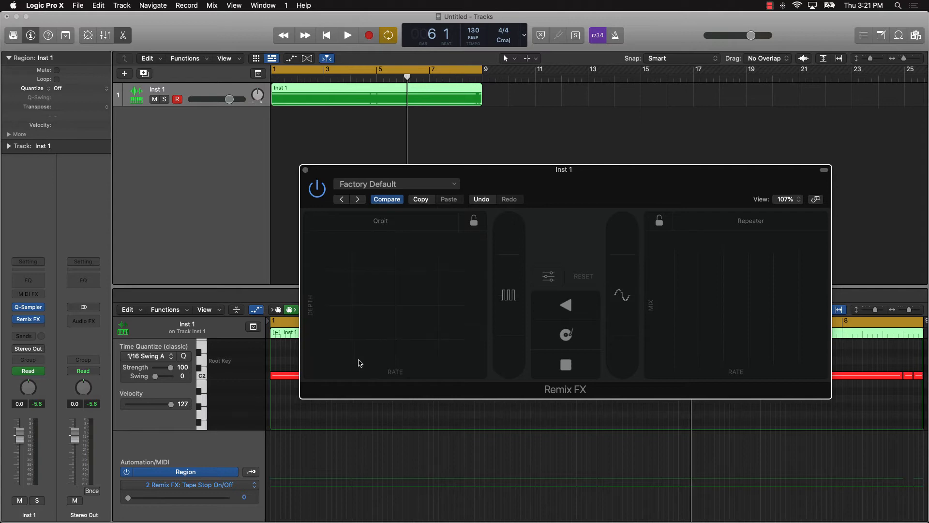
key("space")
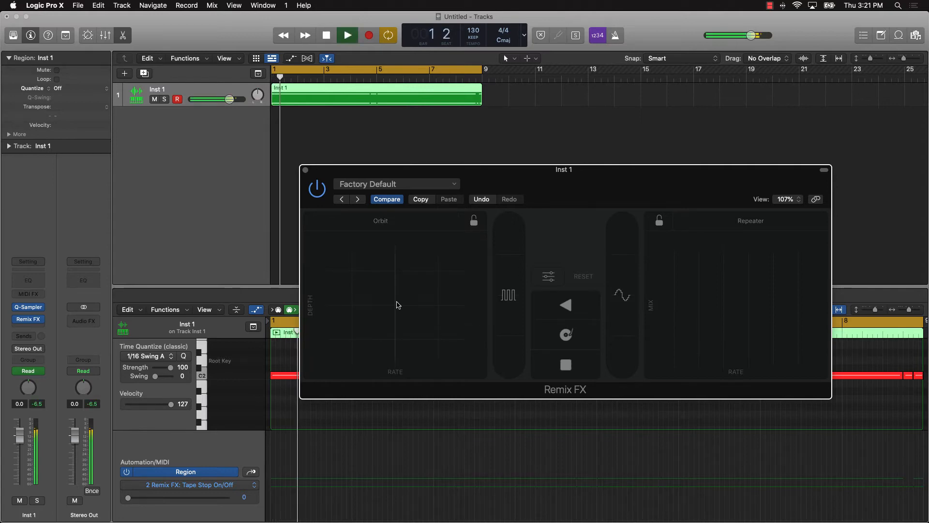
mouse_move(397, 305)
left_mouse_down()
mouse_move(357, 325)
mouse_move(342, 266)
mouse_move(353, 281)
mouse_move(352, 338)
mouse_move(315, 365)
mouse_move(316, 252)
left_mouse_up()
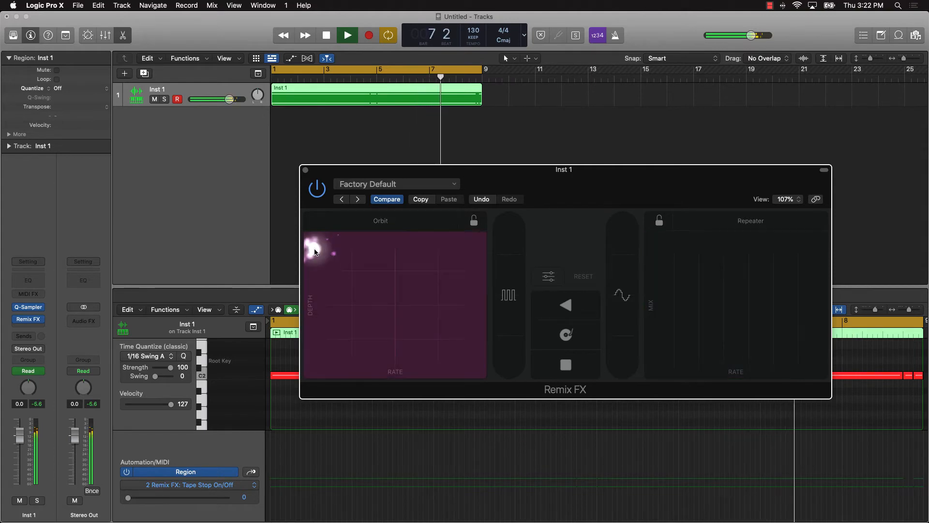
key("space")
Change the Remix FX Orbit pad to Wobble and try several rate and depth positions while playing from bar 1.
left_click(382, 222)
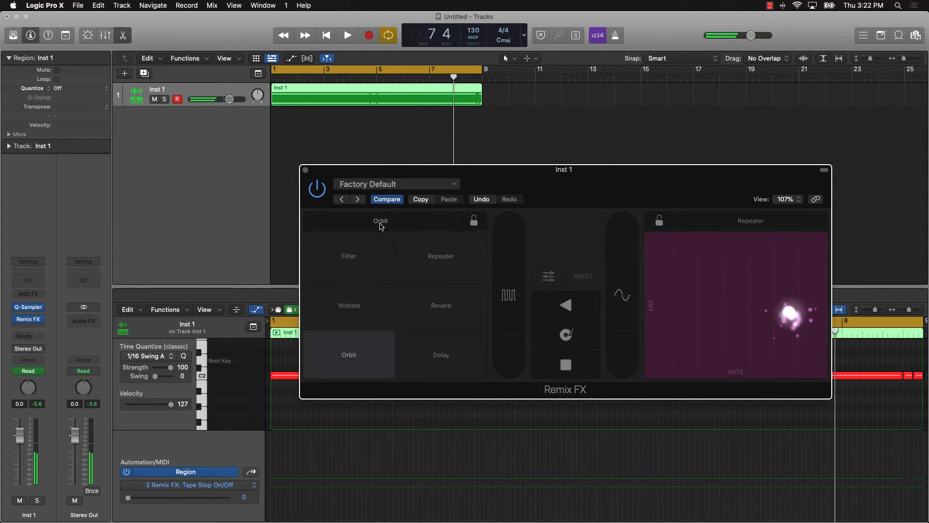
left_click(358, 304)
key("space")
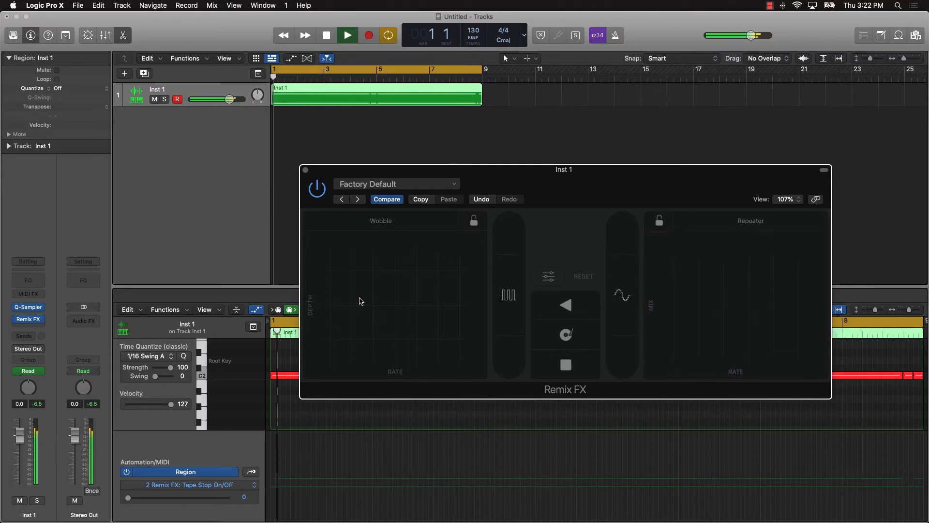
left_click(333, 297)
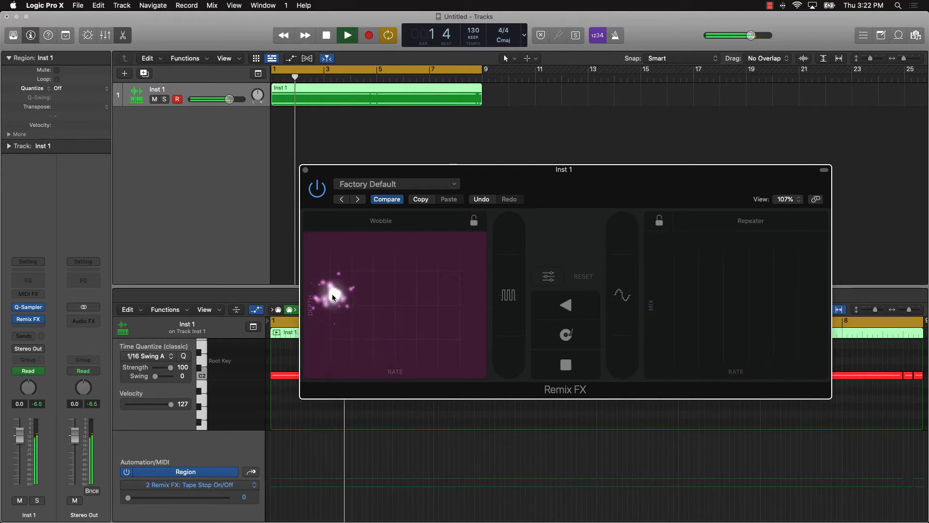
left_click(405, 305)
left_click_drag(422, 327, 428, 262)
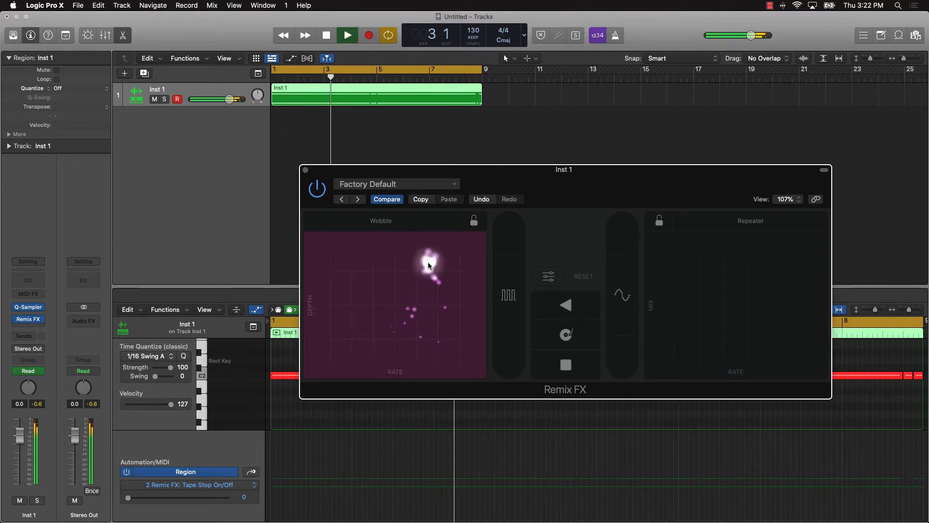
Rehearse short Wobble bursts at a high rate and depth over the looping region without recording automation.
left_click(428, 265)
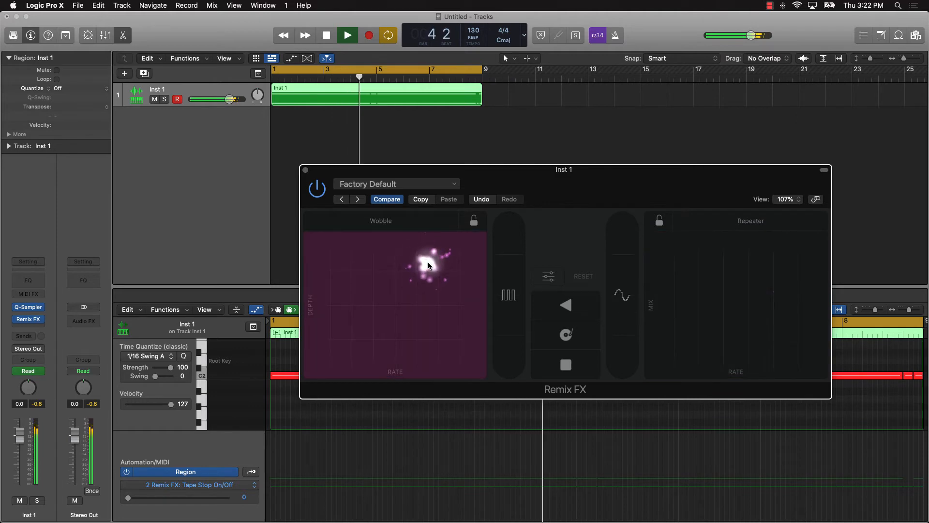
left_click(428, 265)
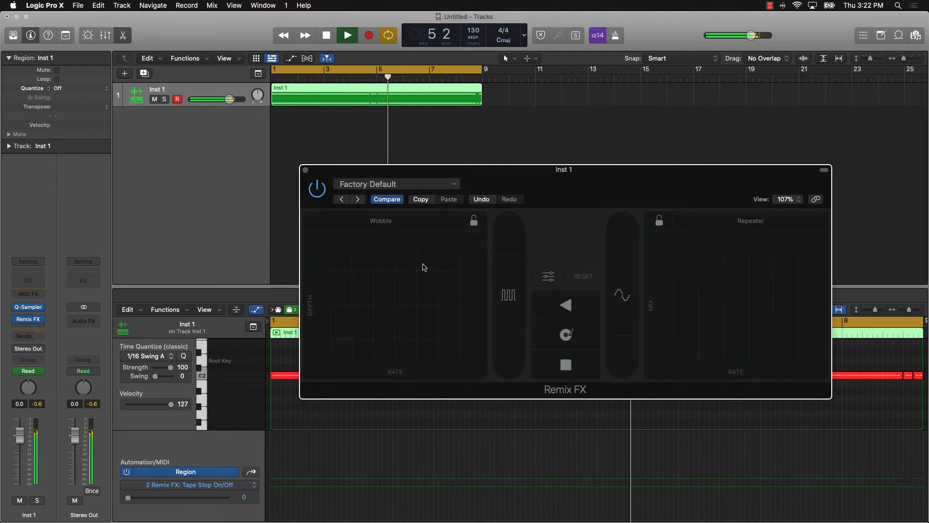
left_click(422, 263)
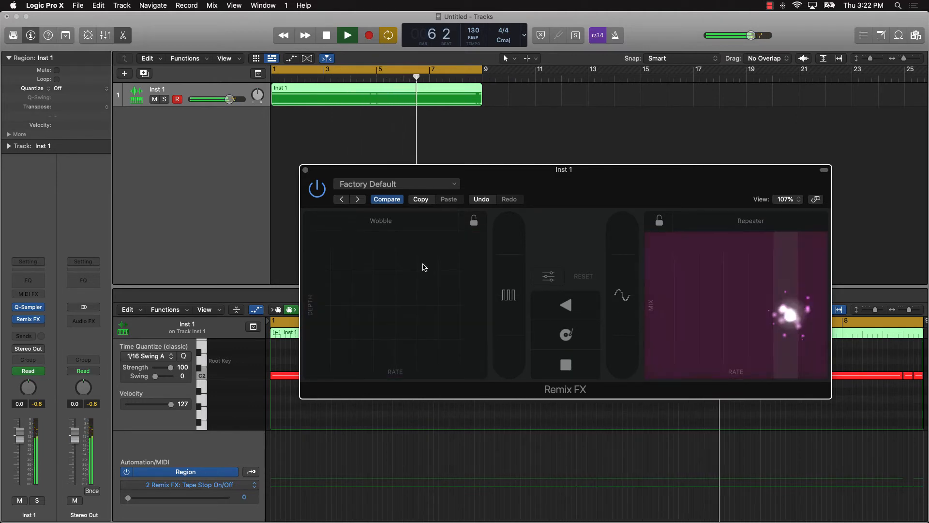
left_click(422, 264)
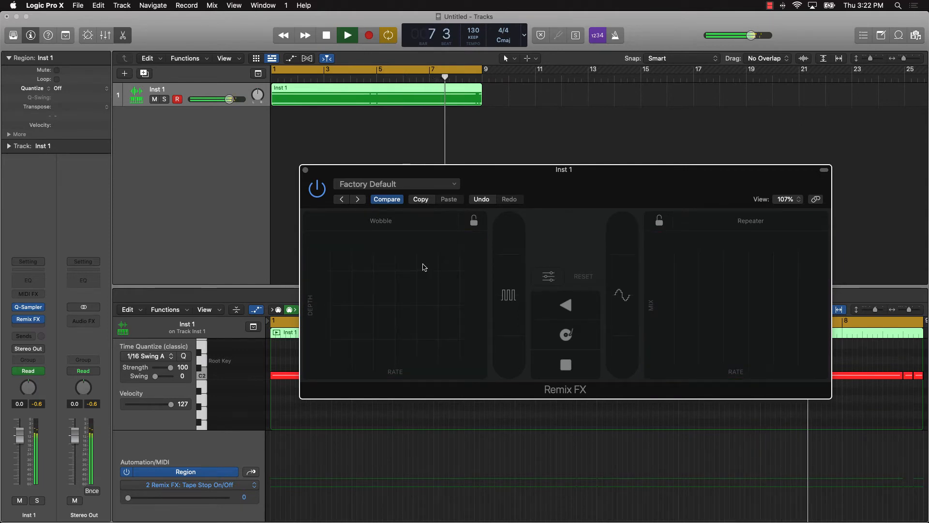
left_click(423, 267)
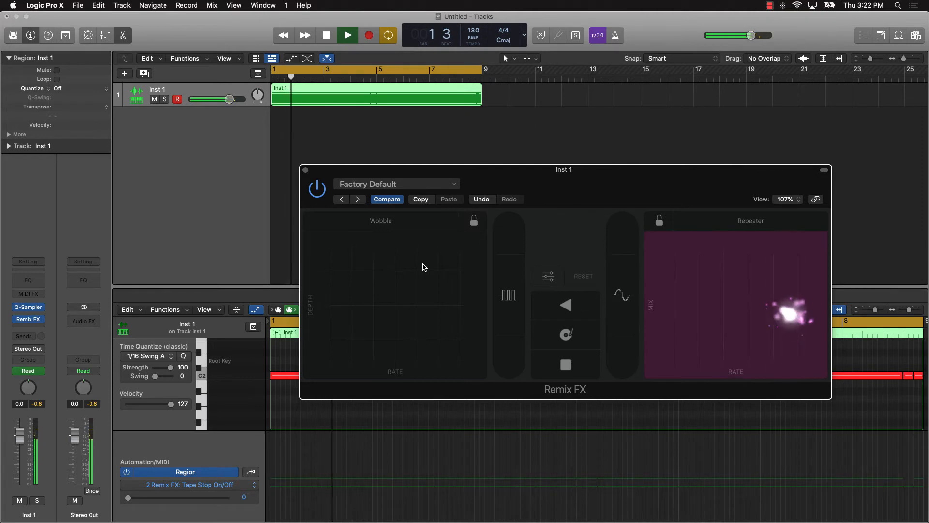
key("space")
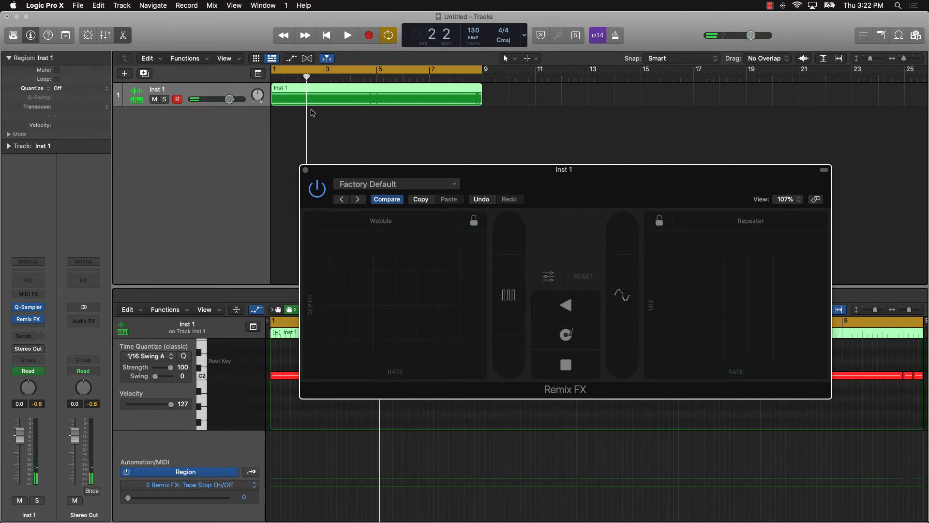
key("space")
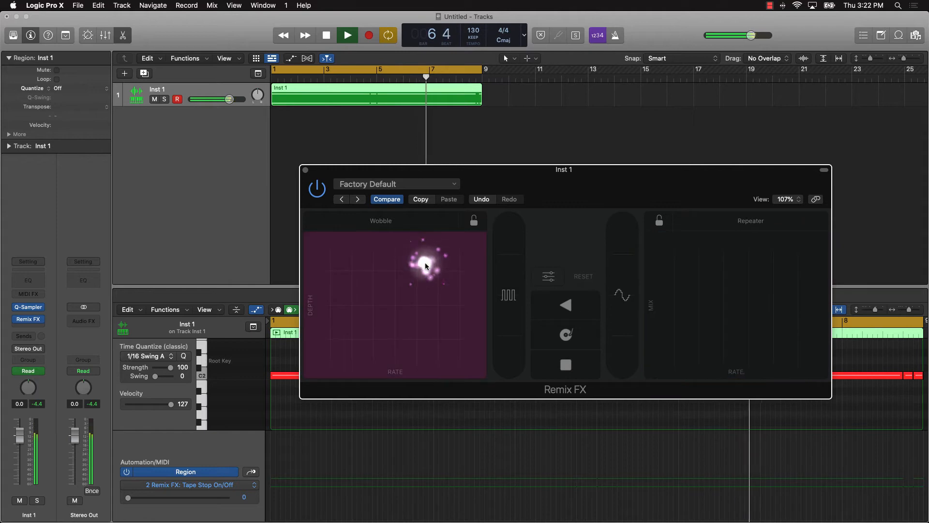
key("space")
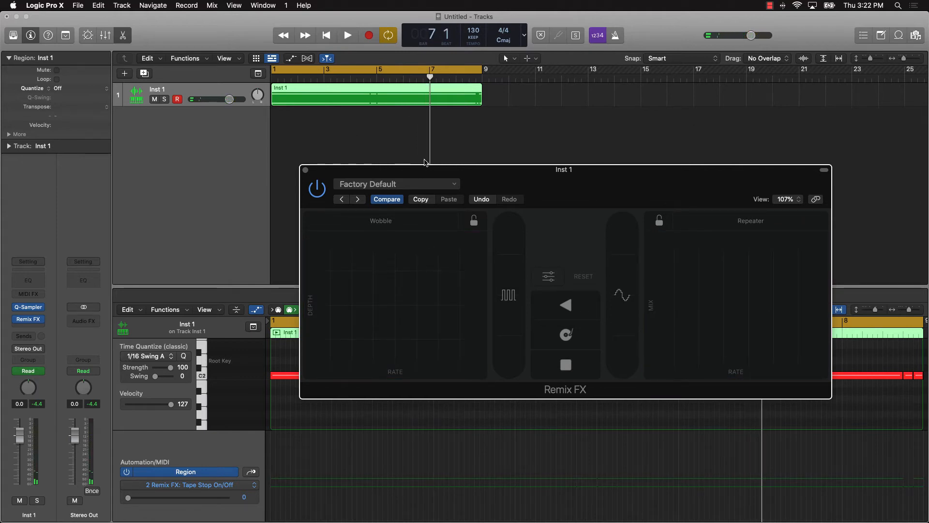
Set the Inst 1 automation mode to Latch and record Wobble bursts over the loop from bar 1.
left_click(39, 371)
key("Escape")
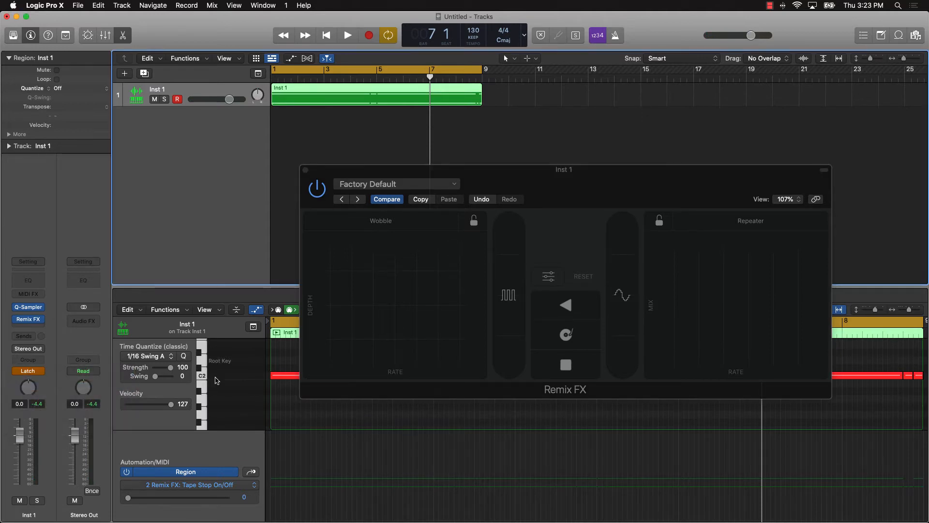
key("space")
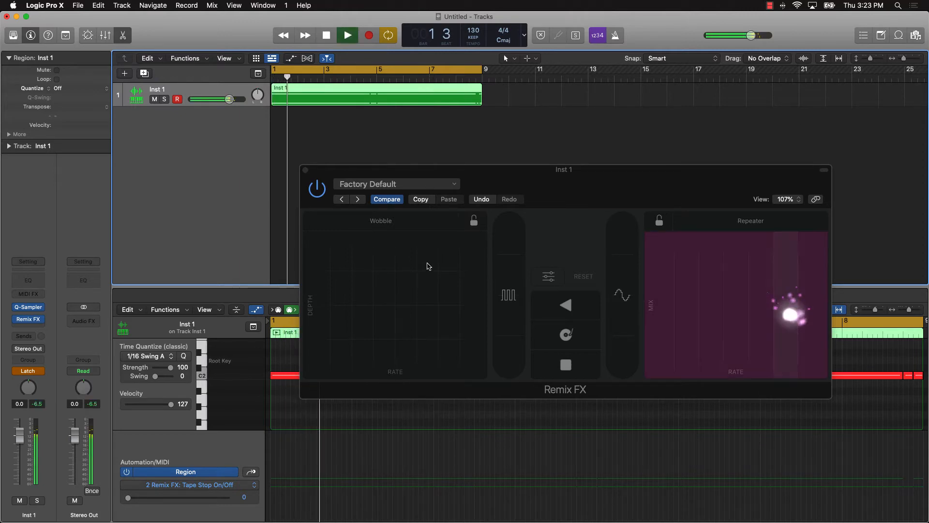
left_click_drag(430, 263, 427, 266)
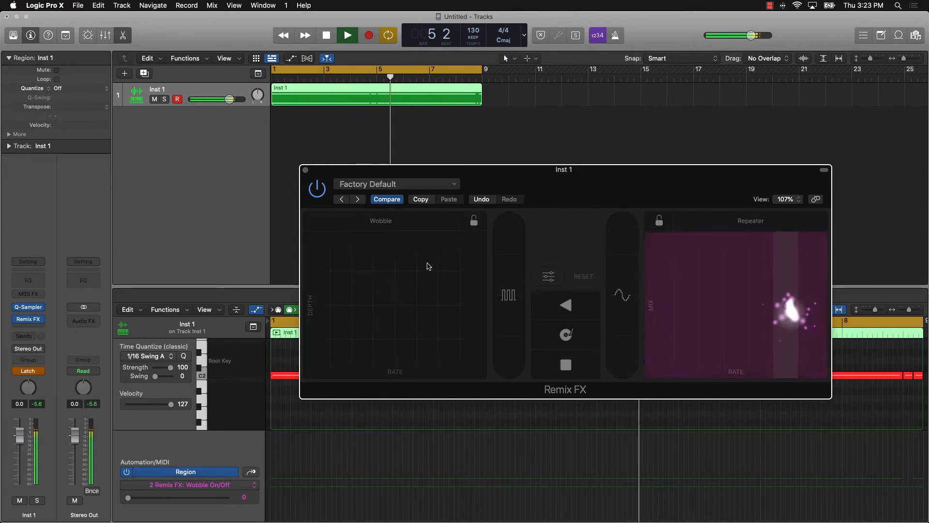
left_click(427, 265)
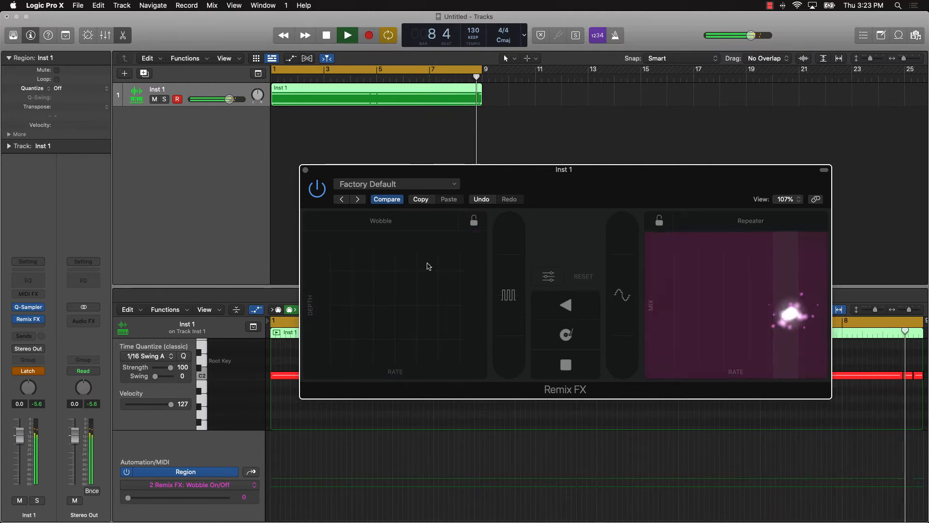
key("space")
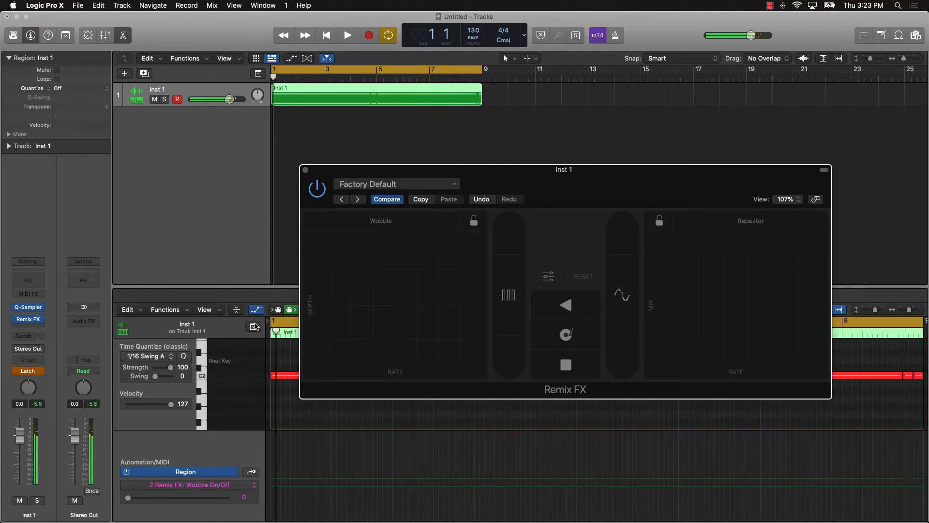
Return the Inst 1 automation mode to Read and close the Remix FX window.
left_click(42, 377)
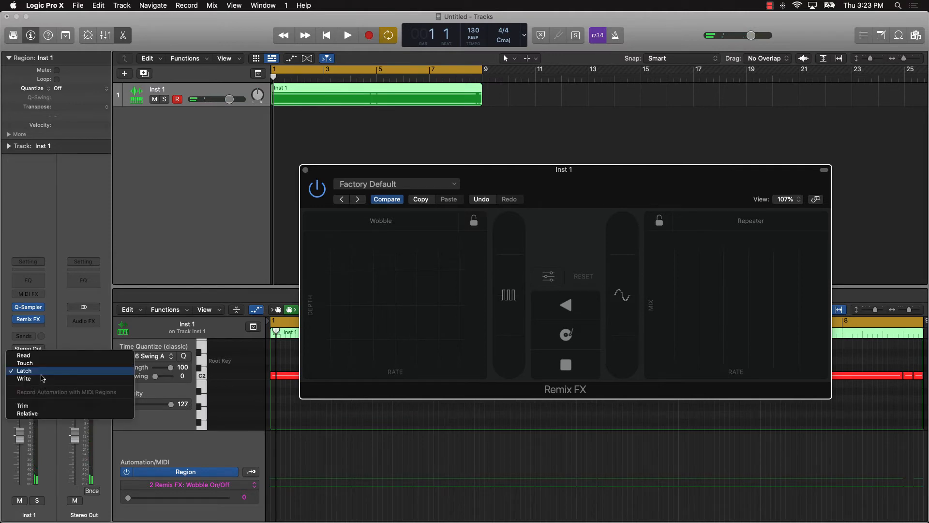
left_click(43, 357)
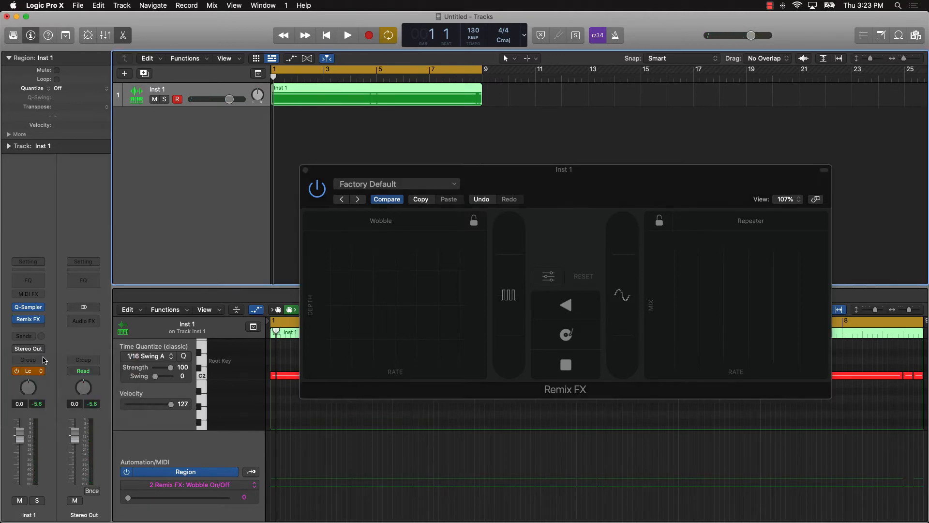
left_click(305, 171)
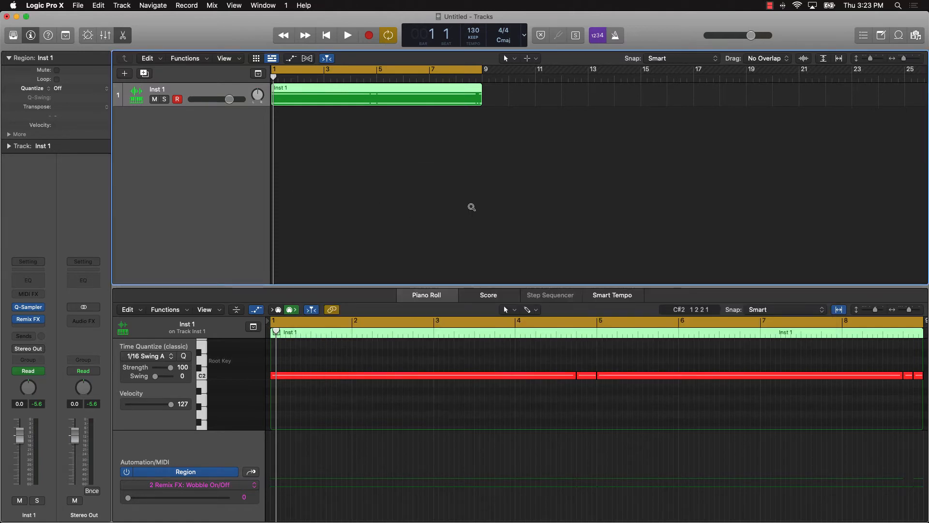
Add one software instrument track with Quick Sampler (Single Sample) and load the Inst 1 region into it as the sample.
left_click(472, 207, "ctrl+alt")
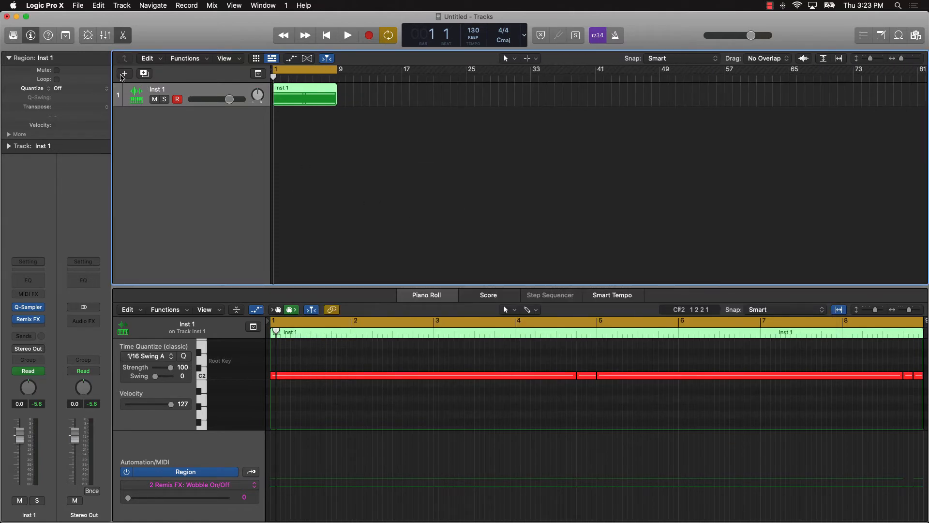
left_click(124, 74)
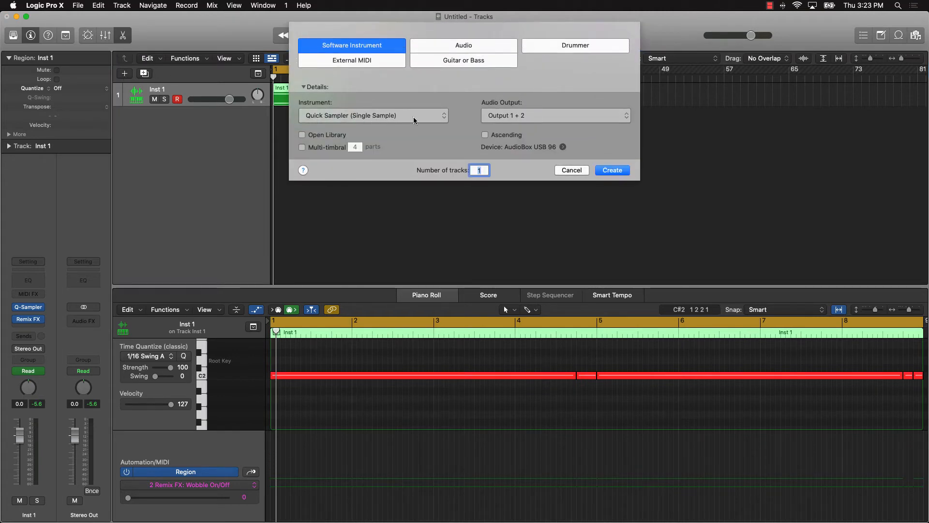
left_click(612, 170)
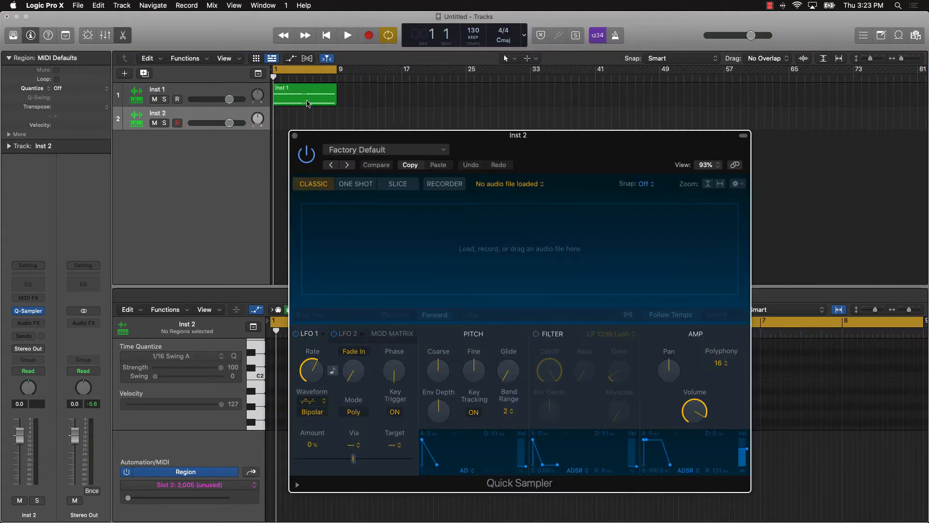
left_click_drag(304, 97, 618, 251)
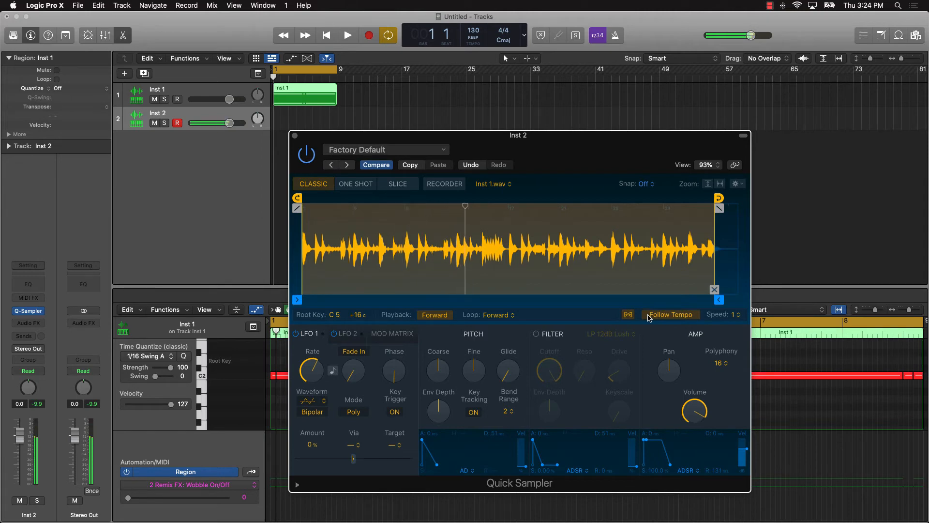
Show the on-screen piano keyboard for Inst 2 and place the Quick Sampler window below it for auditioning the sample.
left_click_drag(599, 166, 633, 165)
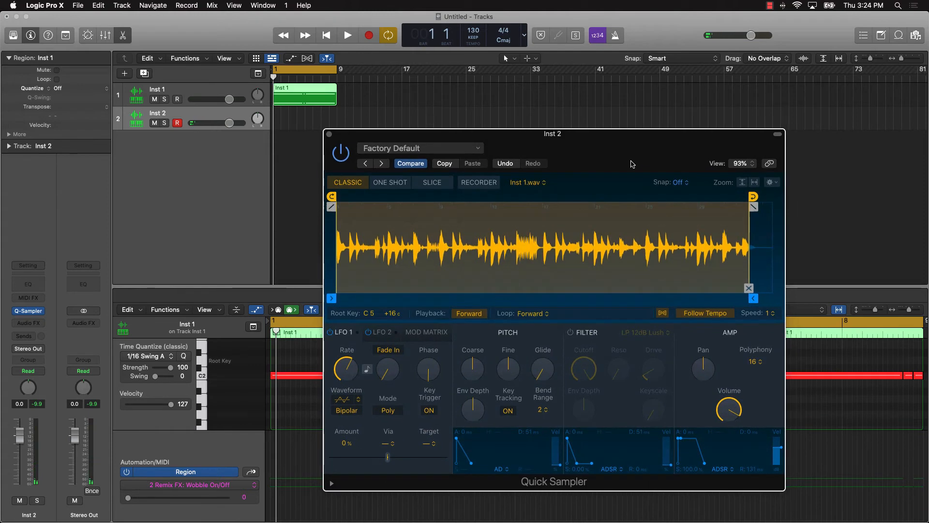
key("super+k")
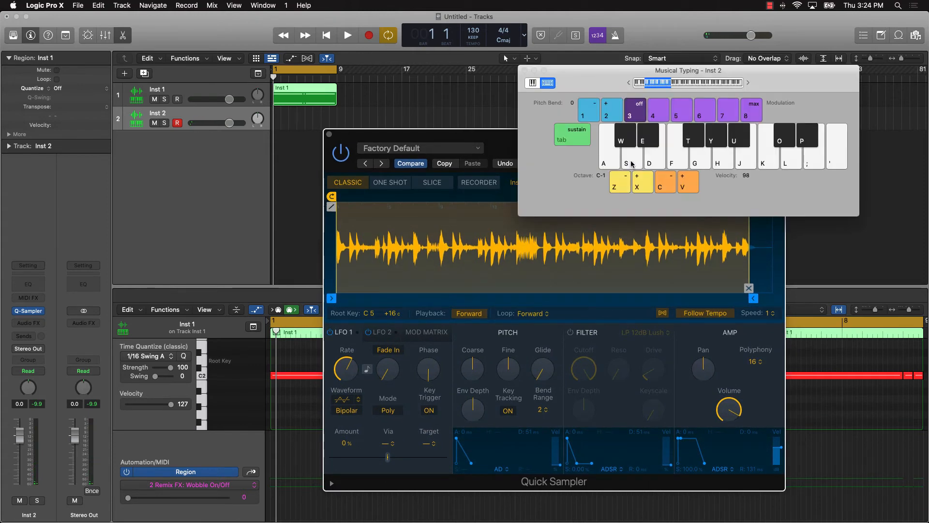
left_click(532, 84)
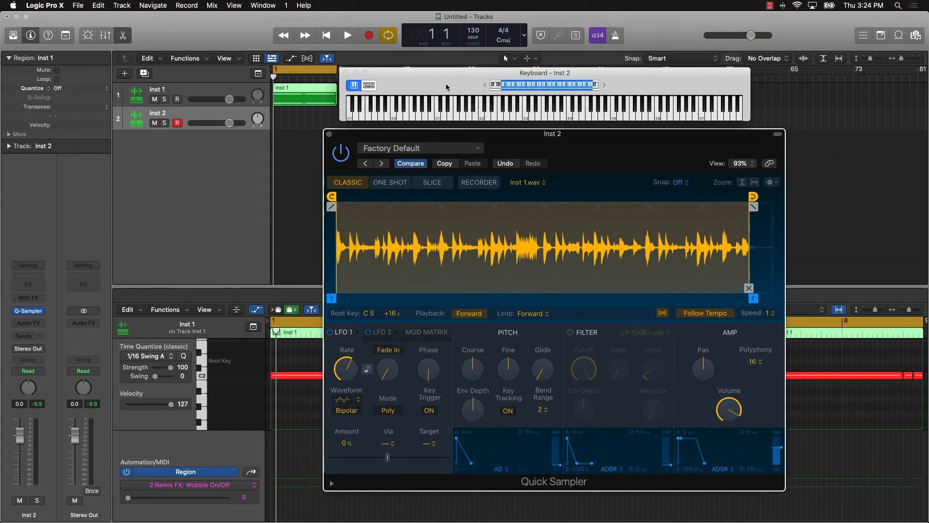
left_click_drag(536, 132, 552, 135)
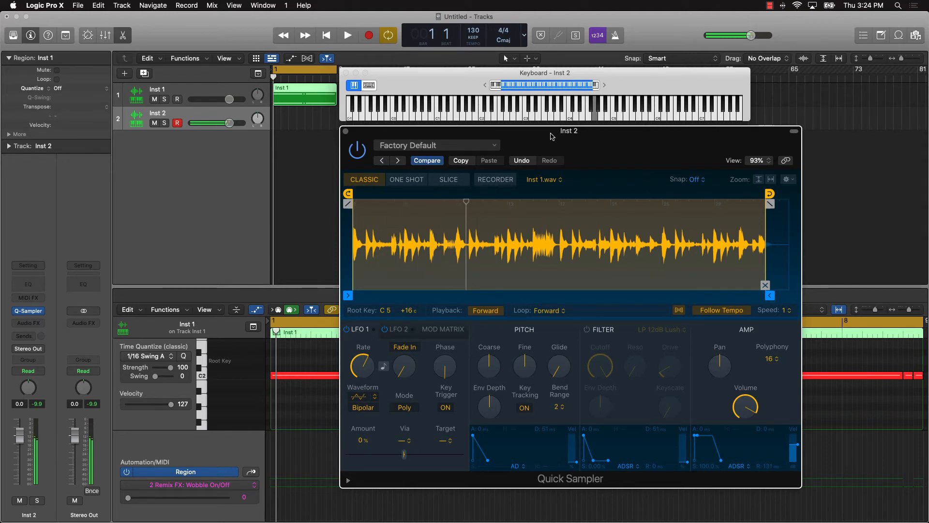
Mute Inst 1, record a held note on Inst 2 over bars 1–8, and close the Quick Sampler window.
left_click(154, 99)
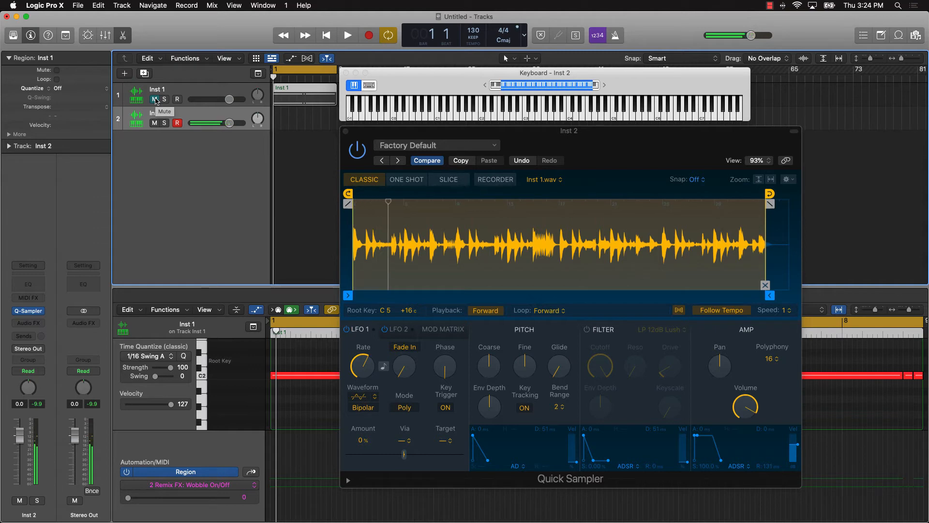
key("space")
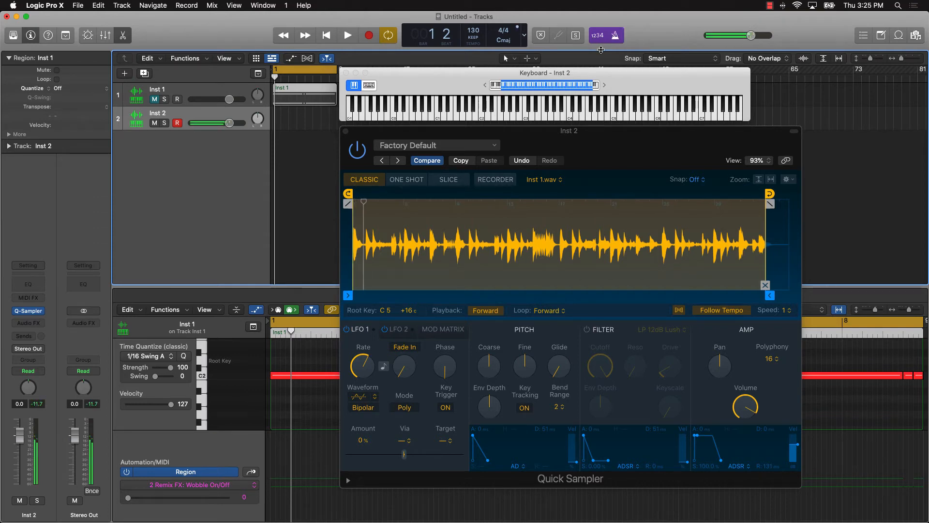
key("r")
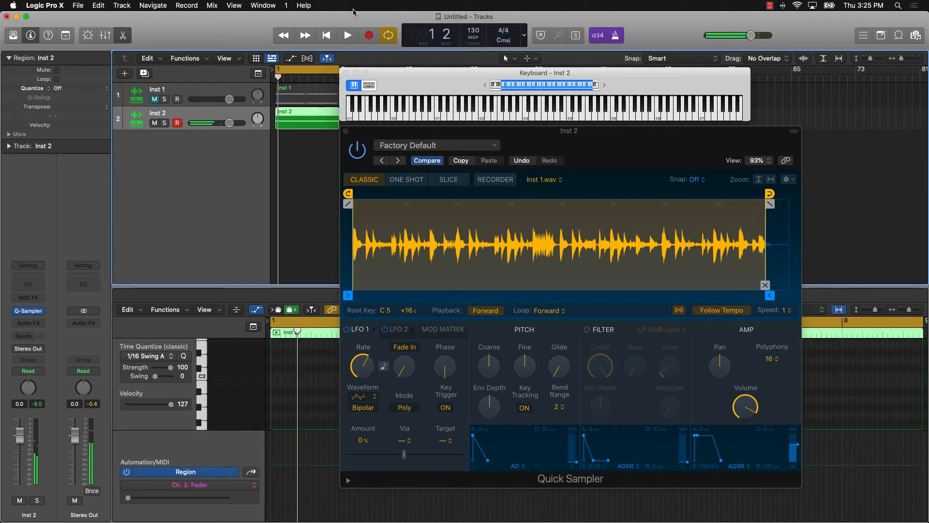
left_click(346, 131)
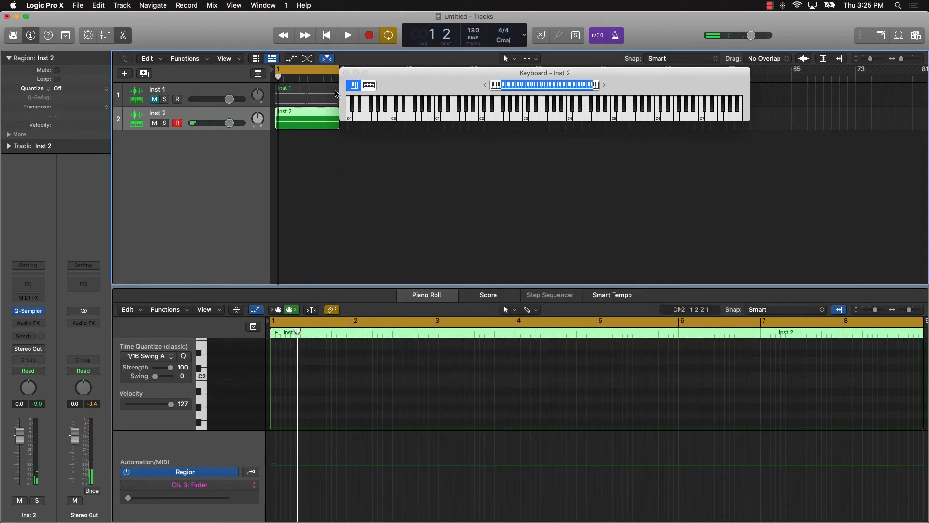
Delete the stray note from the Inst 2 region and move the keyboard window clear of the regions.
left_click(309, 151)
left_click(306, 129)
left_click_drag(301, 356, 259, 360)
key("Delete")
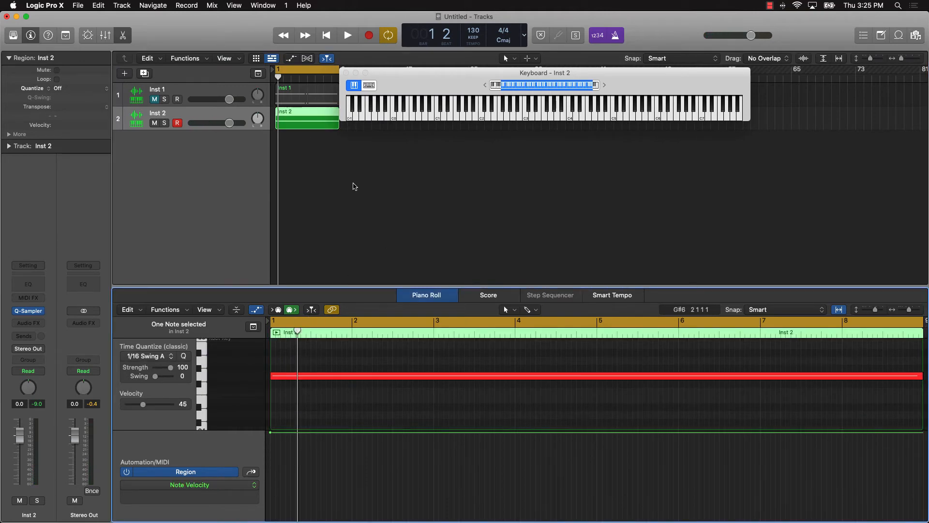
key("super+a")
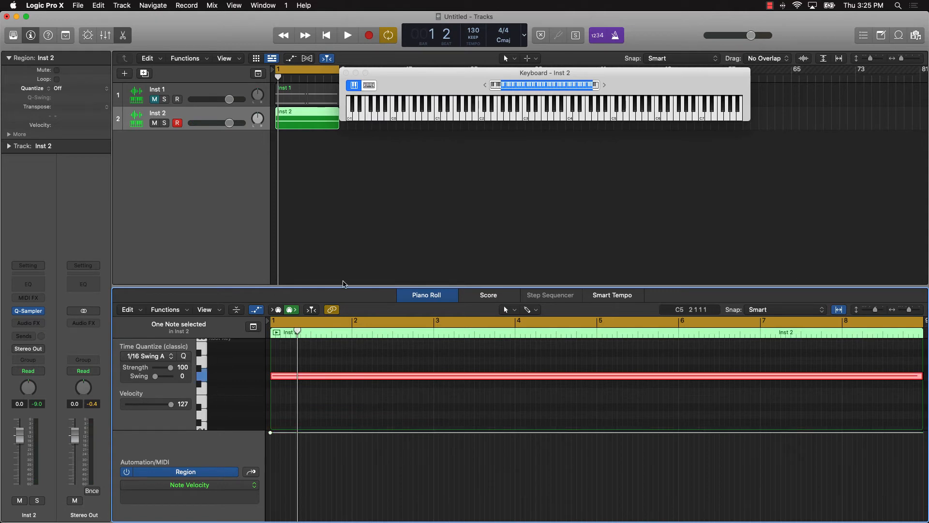
left_click_drag(410, 84, 404, 102)
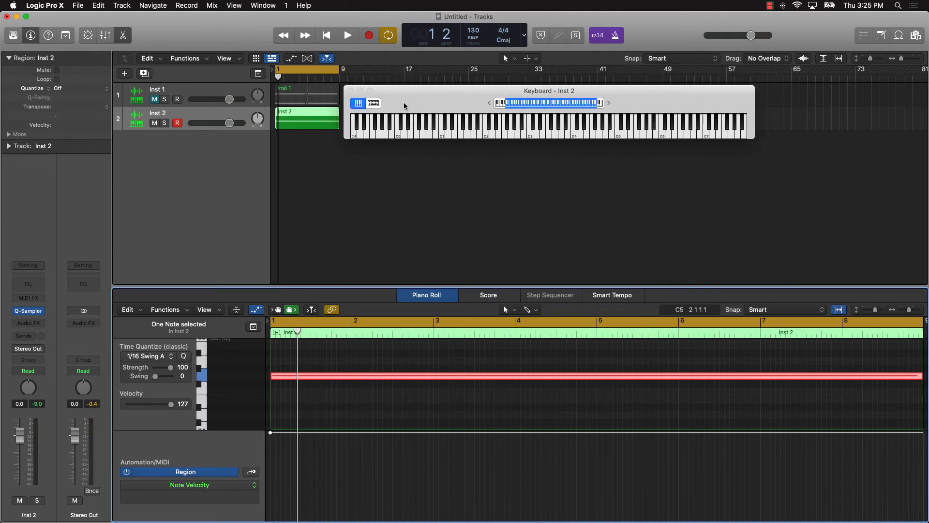
key("space")
Add one stereo software instrument track with Sampler (Multi-Sample).
left_click(124, 73)
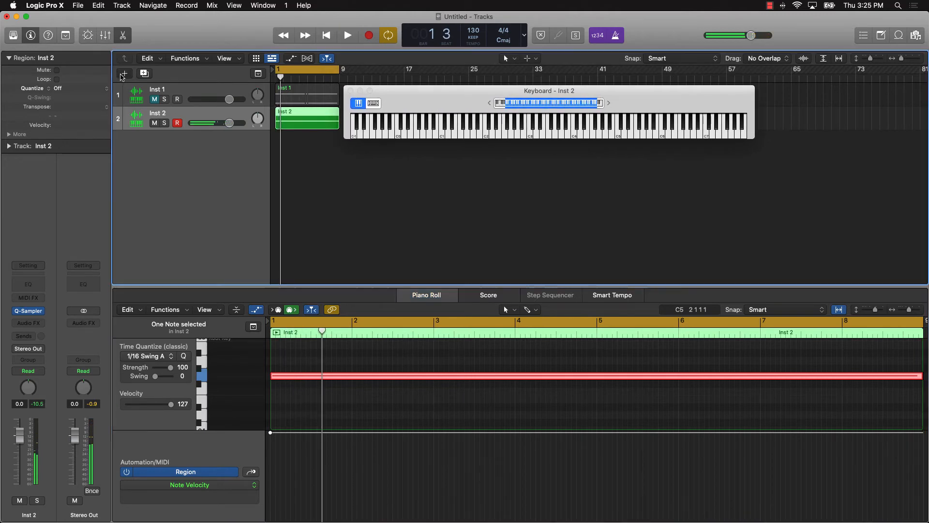
left_click(361, 115)
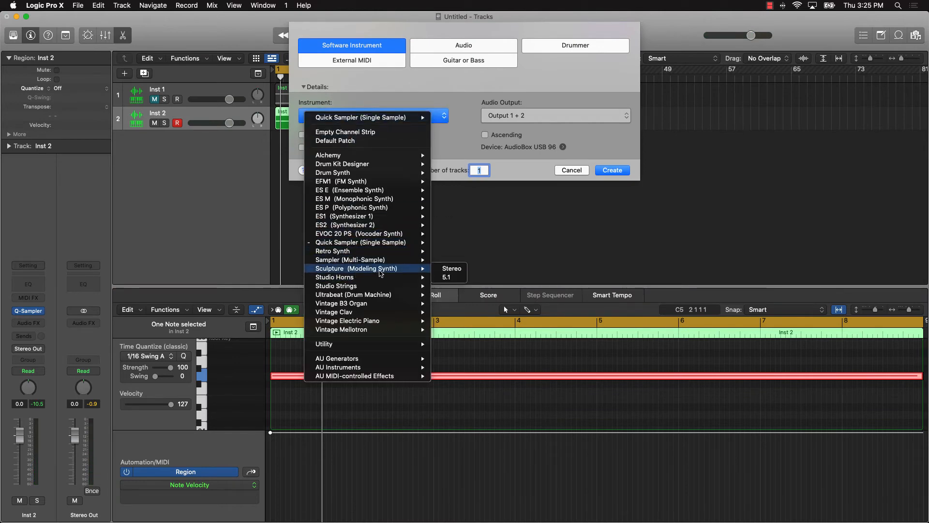
mouse_move(382, 264)
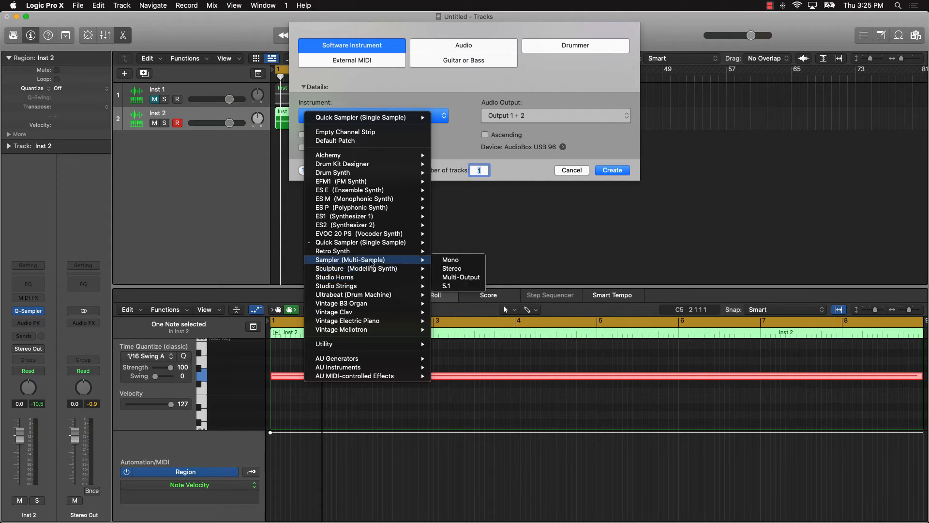
left_click(446, 269)
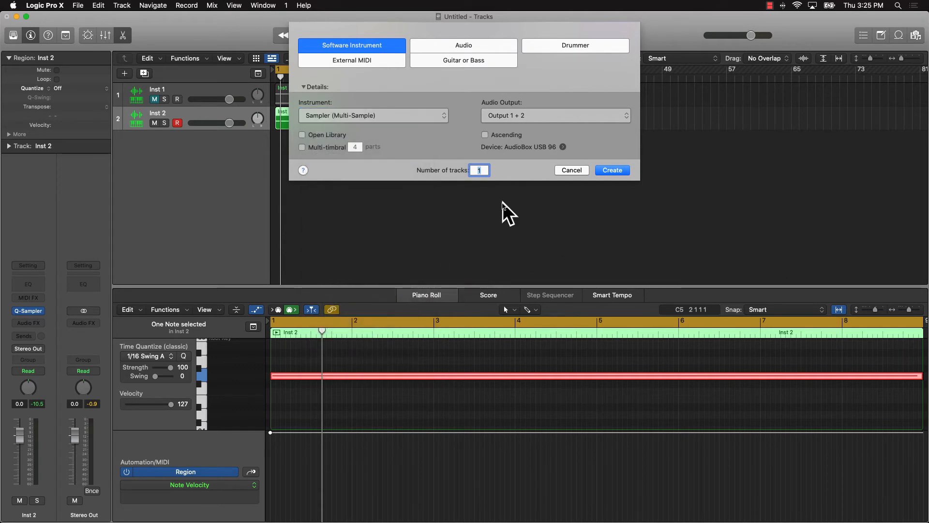
left_click(621, 174)
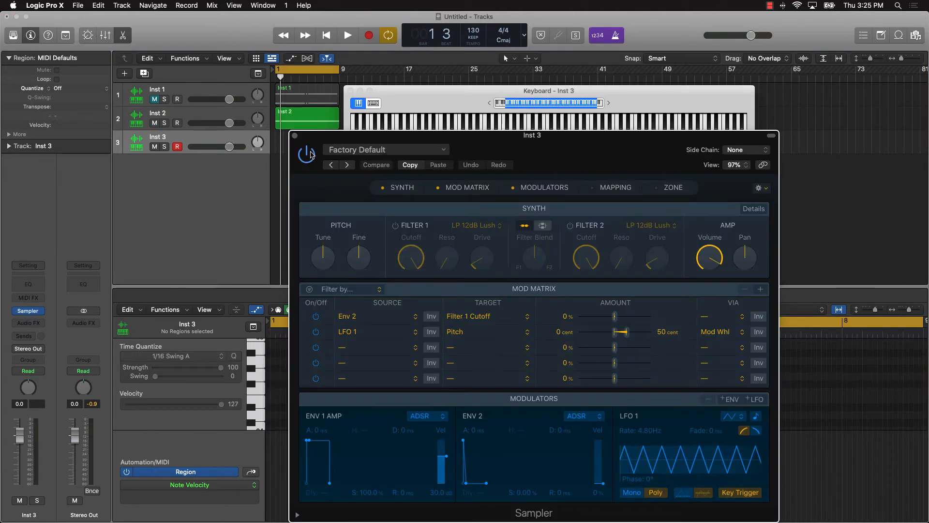
Load the Trap Kit 01 setting into Sampler on the new track and close the plug-in window.
left_click(352, 152)
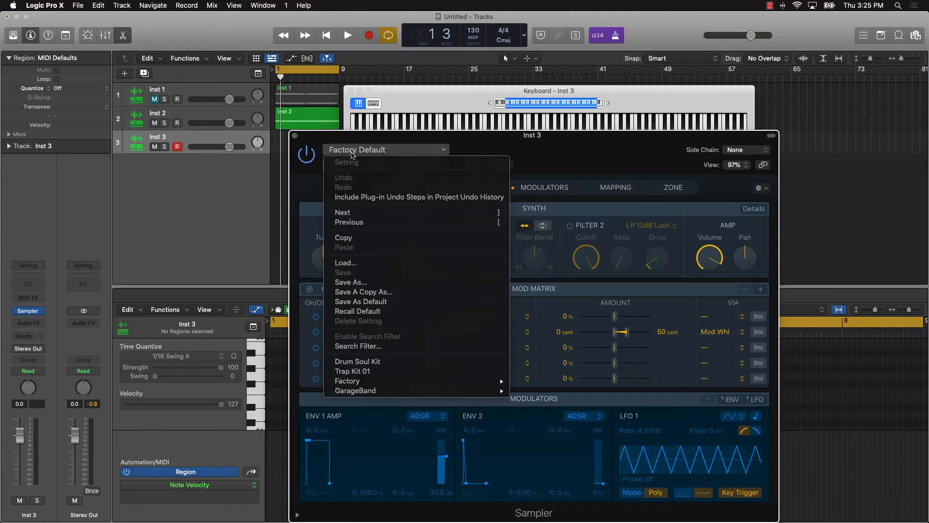
left_click(353, 371)
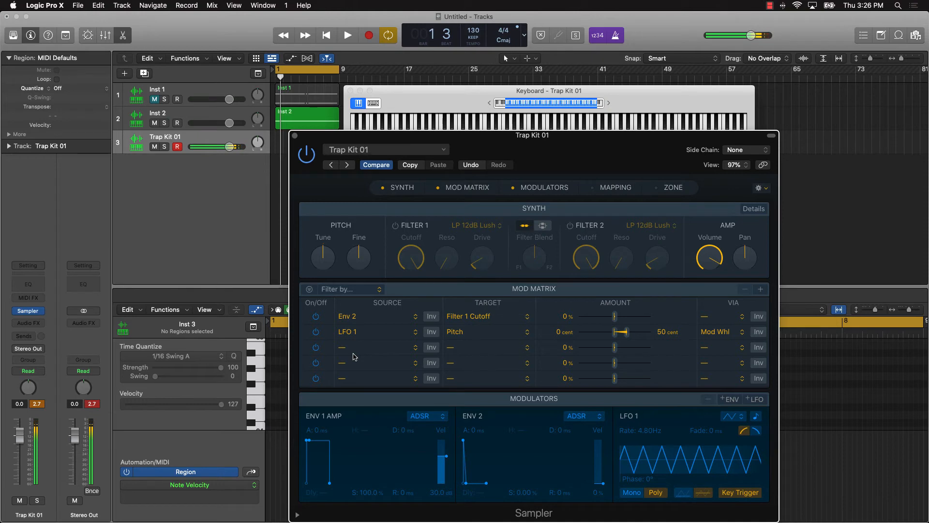
left_click(295, 136)
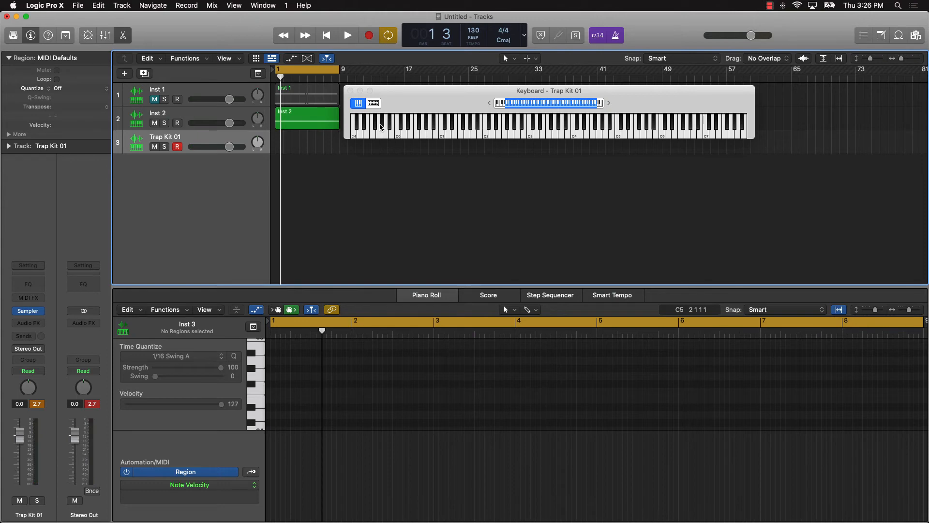
Record a single-pitch drum pattern over bars 1–8 on the Trap Kit 01 track and quantize its notes to 1/16 Swing A.
key("r")
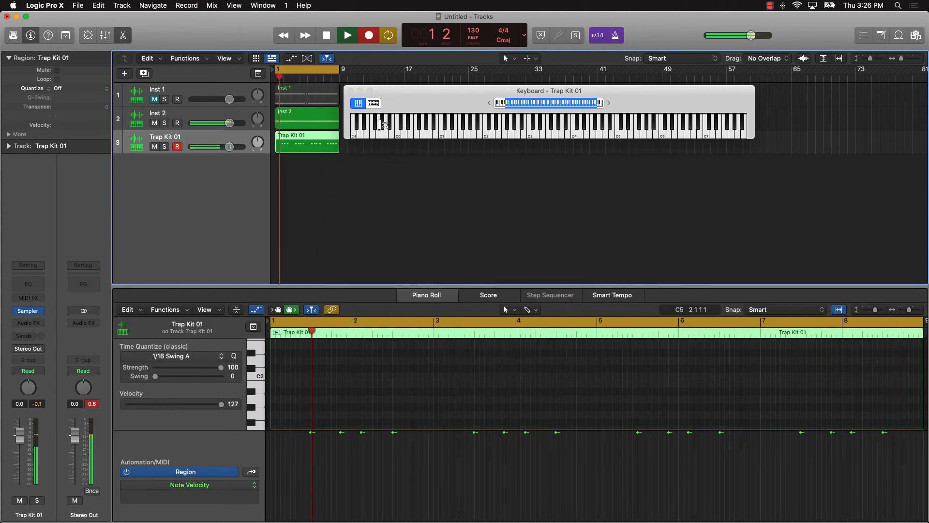
left_click(356, 38)
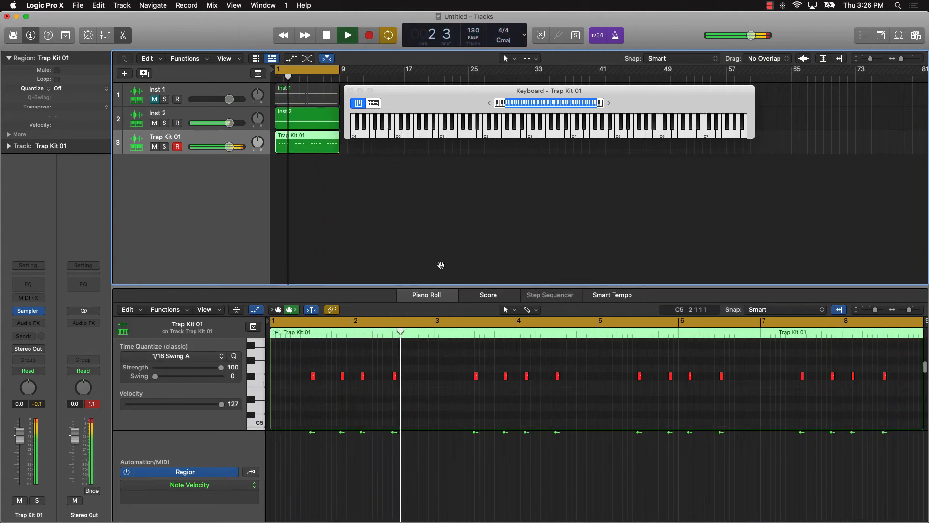
left_click(446, 390)
key("super+a")
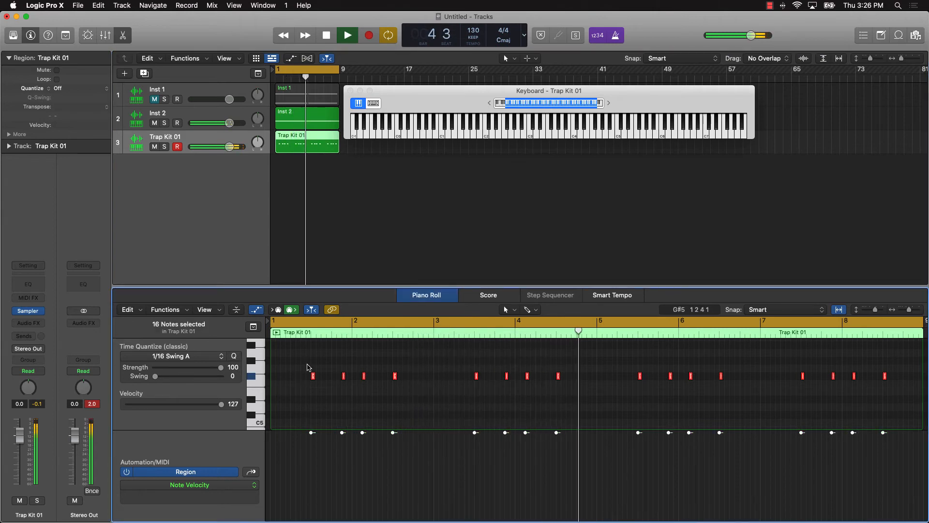
Add a second Trap Kit 01 track and record a C3 drum pattern with short rolls on it over bars 1–8.
double_click(267, 206)
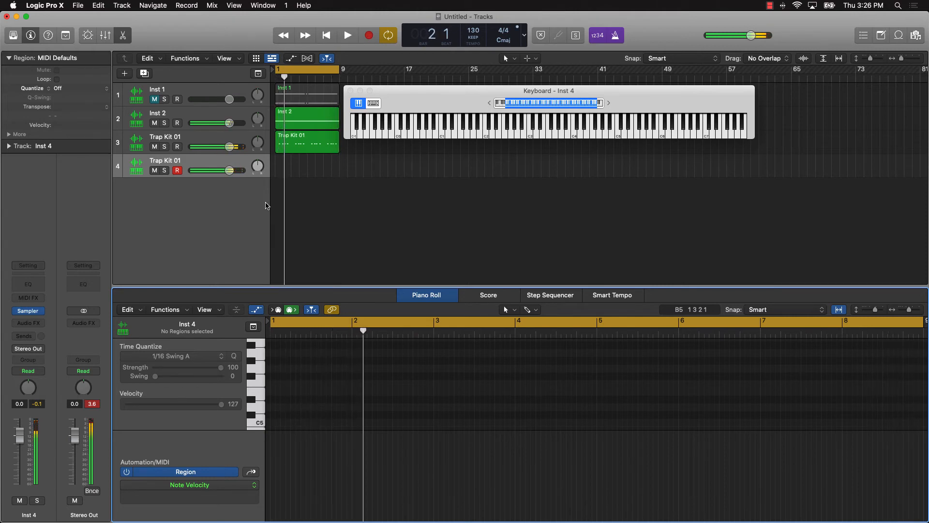
key("r")
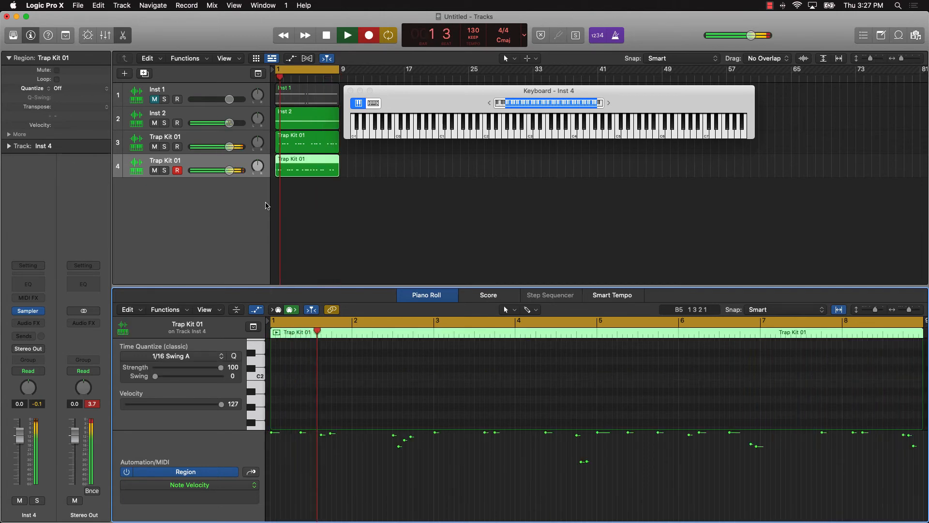
left_click(313, 209)
left_click(323, 173)
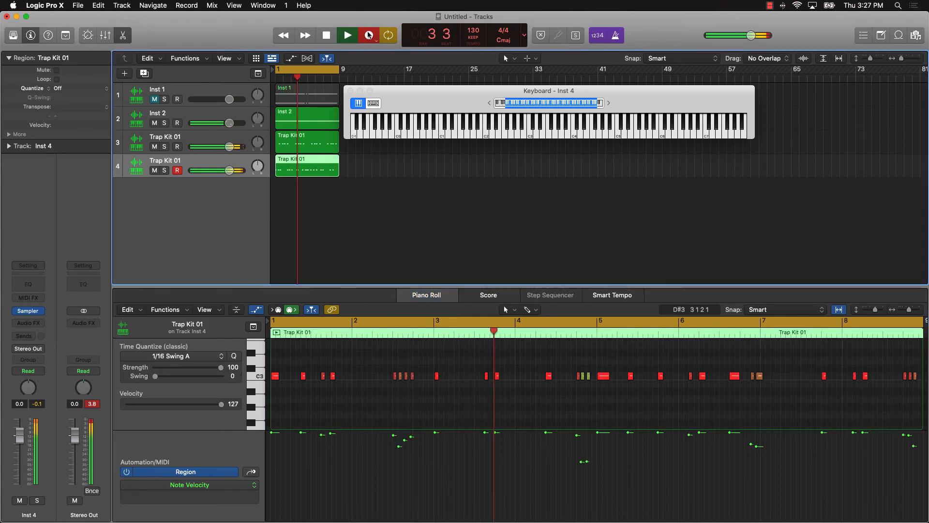
Stop recording and quantize all notes of the new Trap Kit 01 region to 1/16 Swing A.
key("space")
left_click(454, 419)
key("super+a")
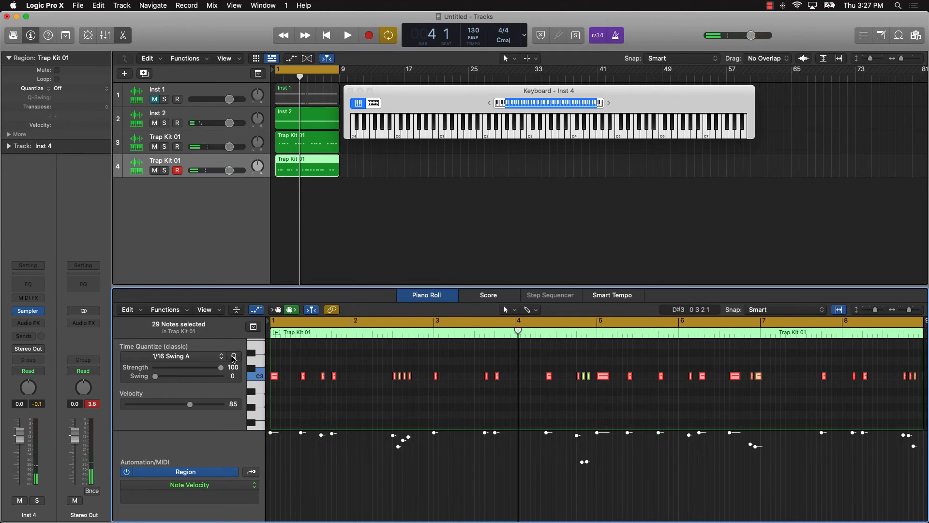
Shorten the C3 note at 6 4 4 1 to a length of 0 0 1 0 and copy it to the start of bar 7.
left_click(750, 398)
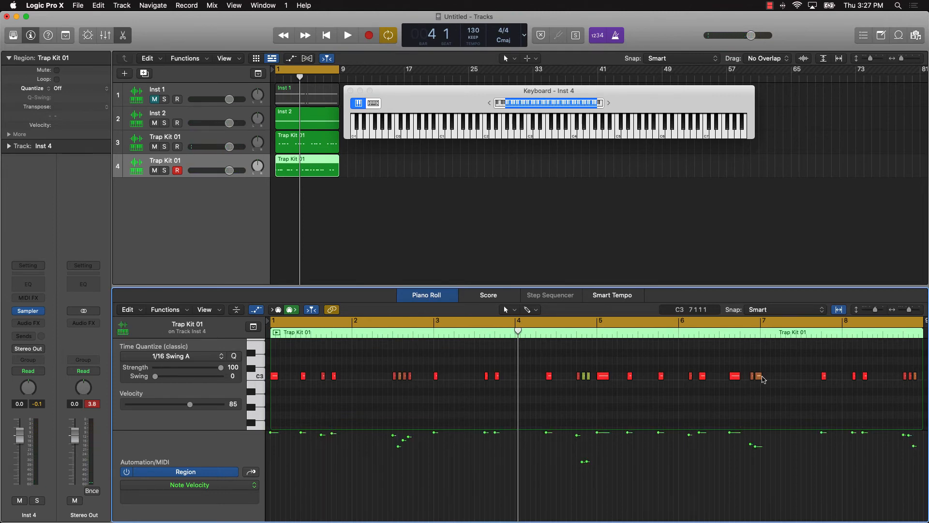
left_click(758, 376)
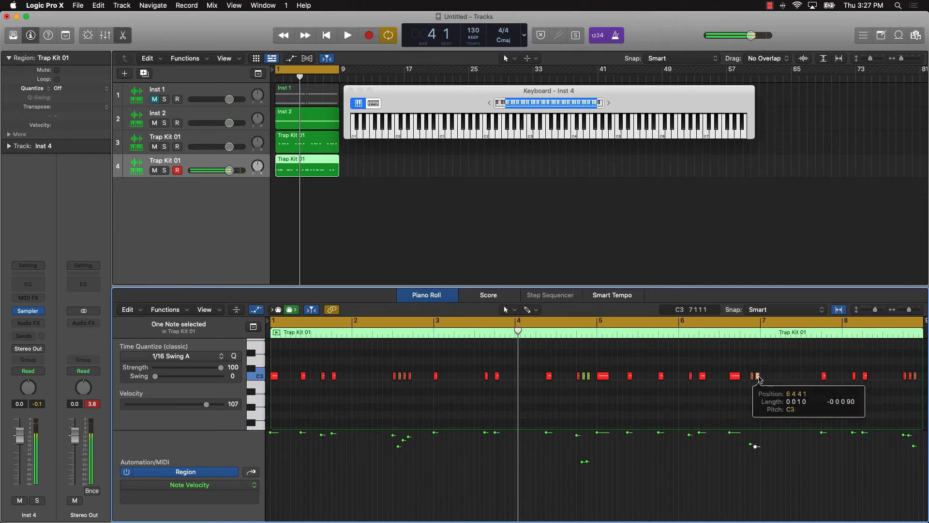
left_click_drag(763, 380, 769, 381)
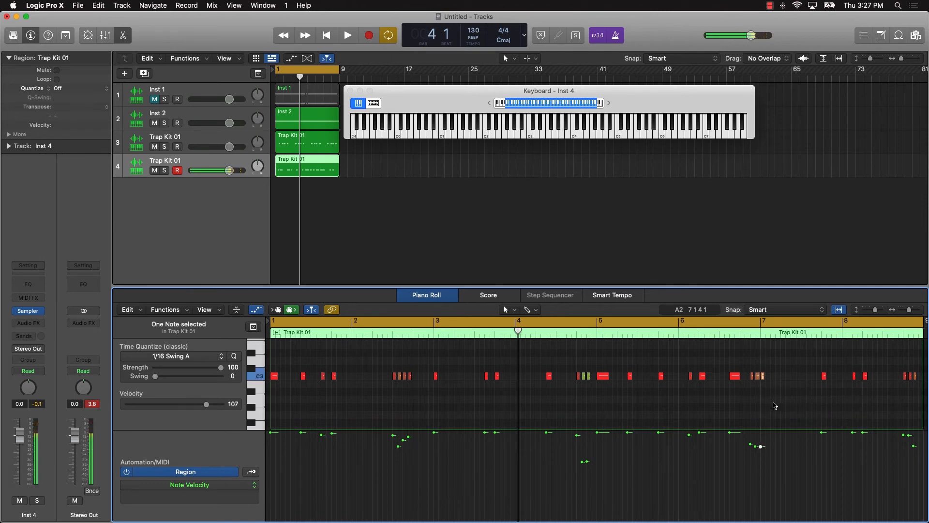
Set the velocity of all notes in the second Trap Kit 01 region to 127 and play the pattern.
key("super+a")
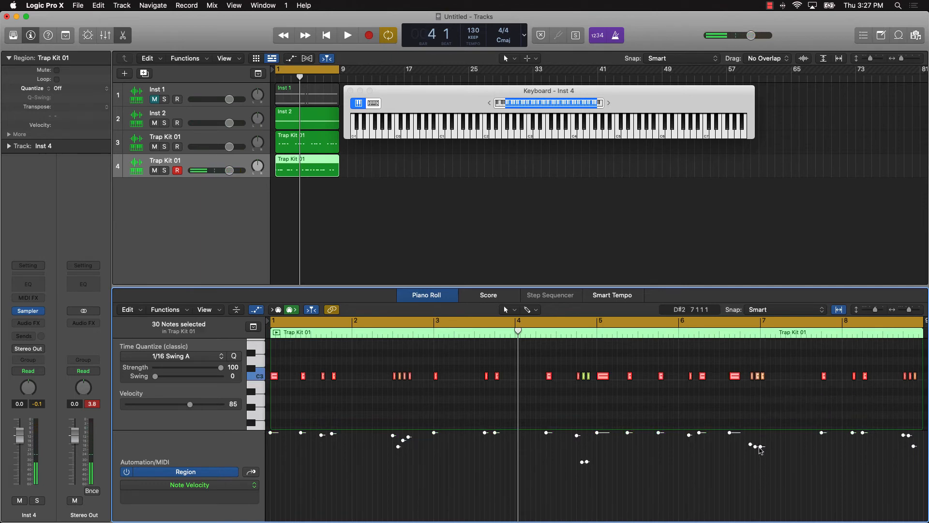
left_click_drag(760, 446, 762, 380)
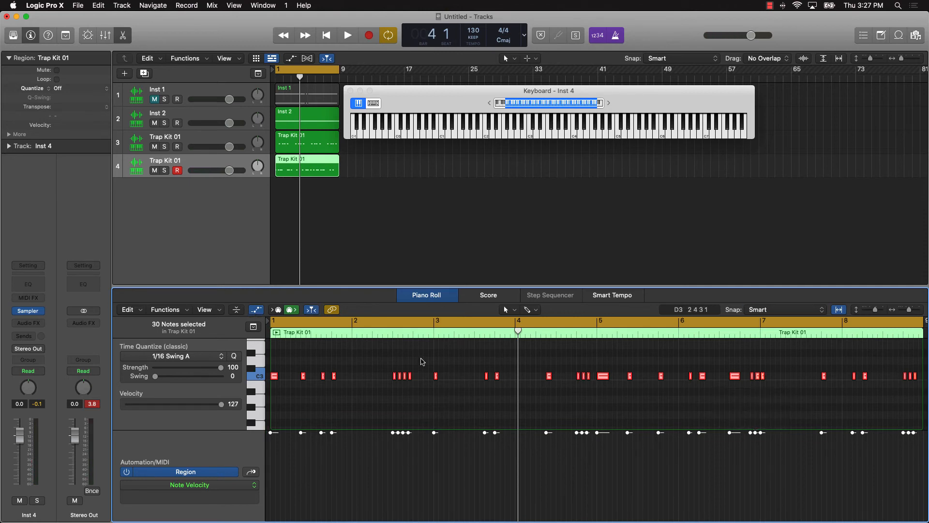
key("space")
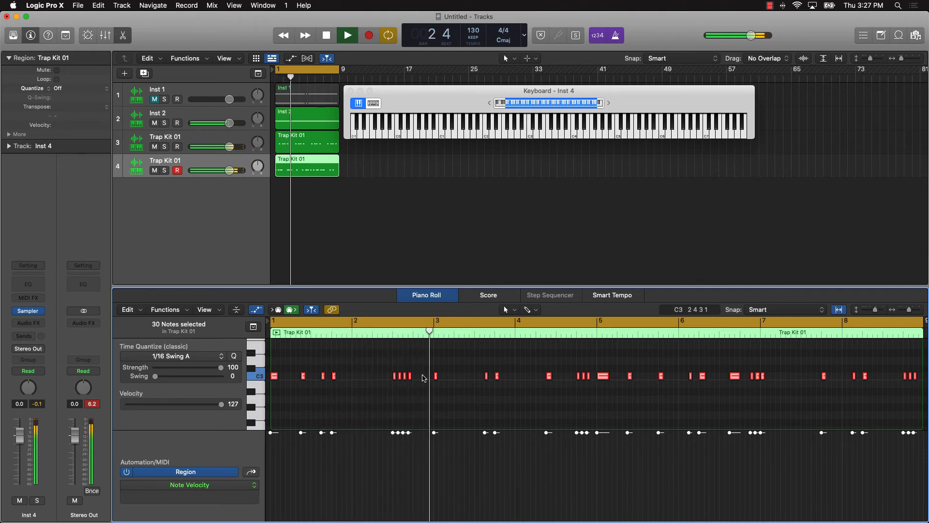
key("space")
Add a C3 note of length 0 0 1 0 at 2 4 1 1, set its velocity to 127, and play the loop.
left_click(416, 377)
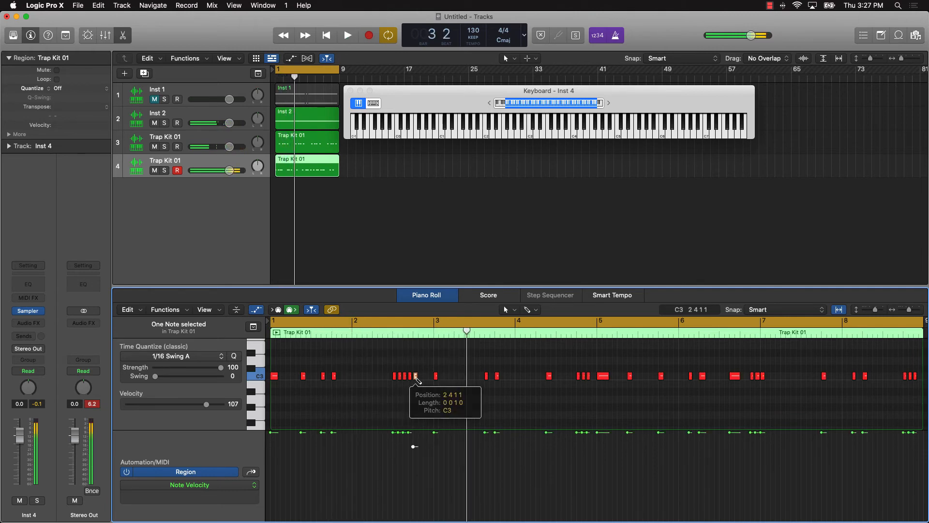
left_click_drag(413, 445, 412, 432)
key("space")
left_click(441, 408)
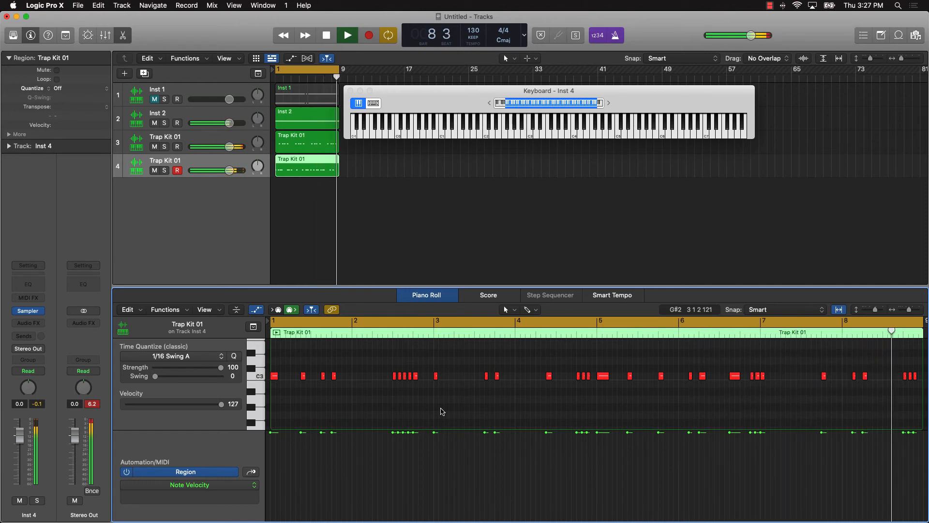
key("space")
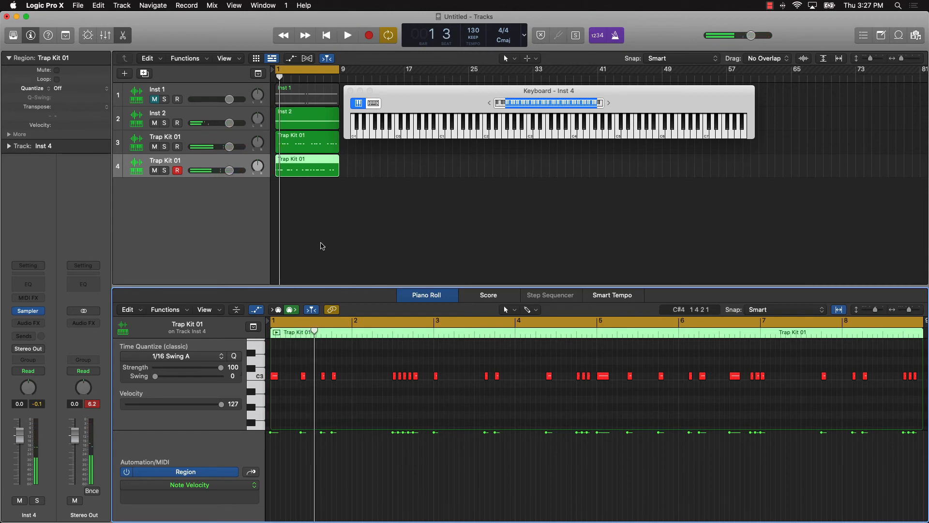
Add a fifth instrument track, load the 808 channel strip setting on it, and play the loop to audition the bass.
double_click(155, 226)
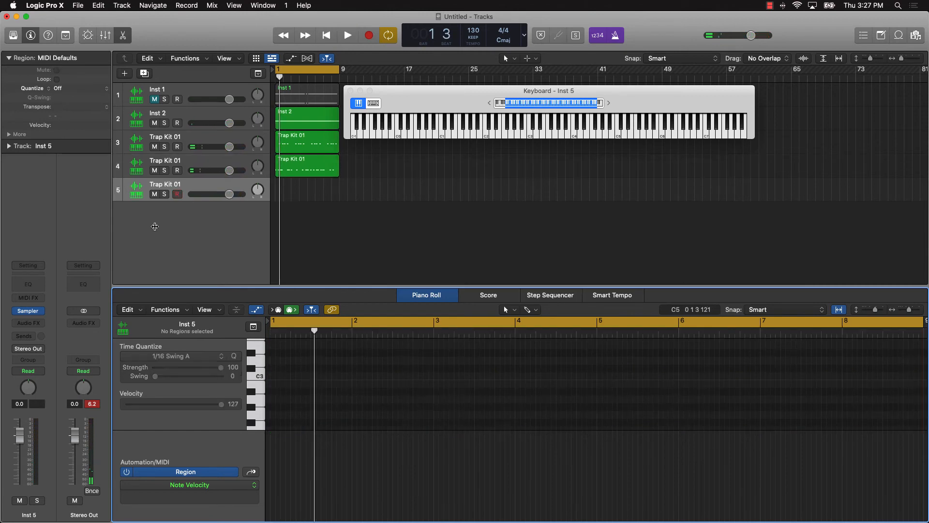
left_click(33, 267)
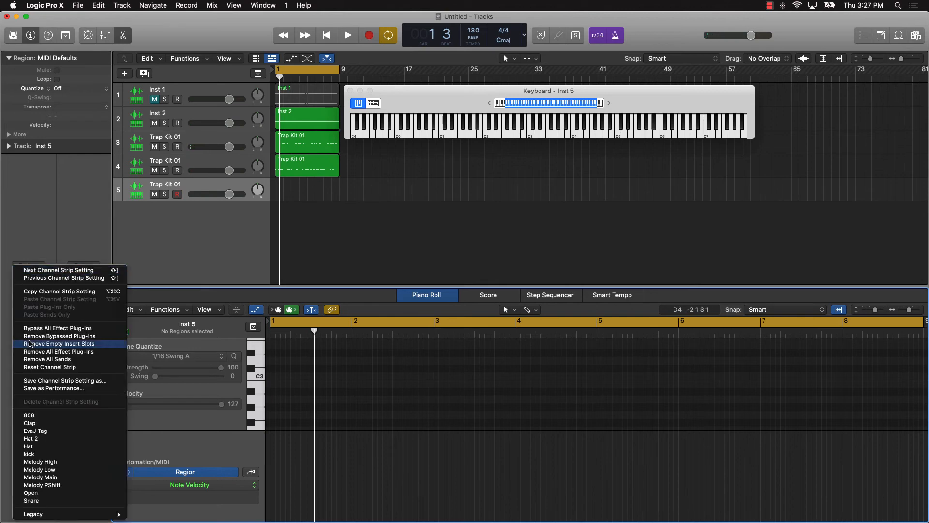
left_click(30, 416)
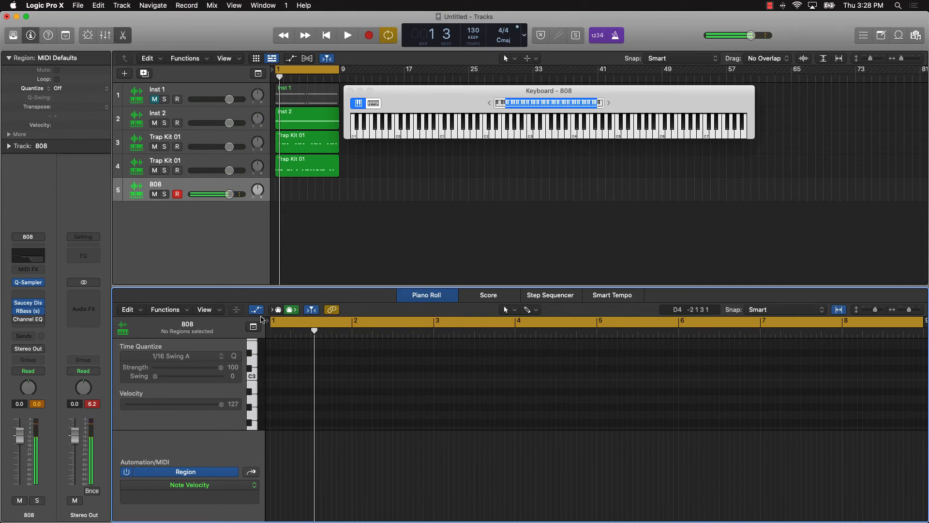
key("space")
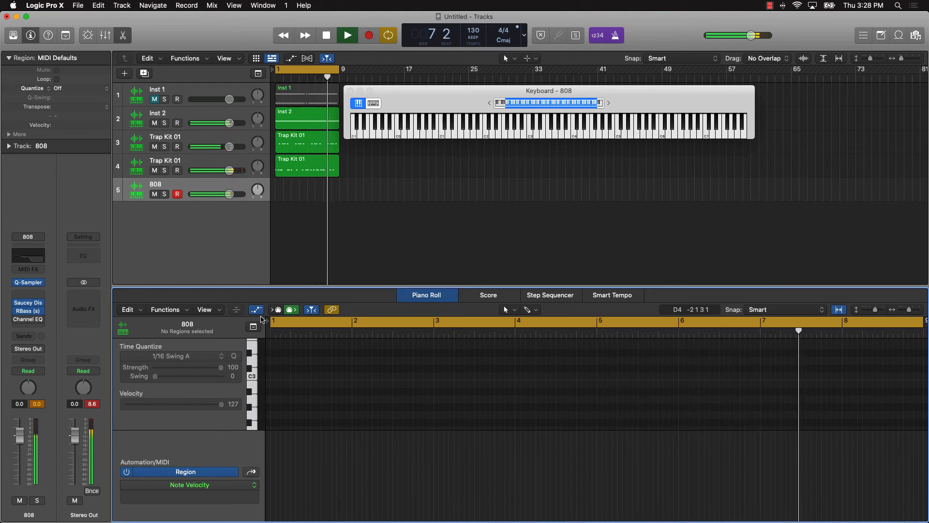
Record an 808 bass pattern over the eight-bar loop on the 808 track and select the recorded region.
key("r")
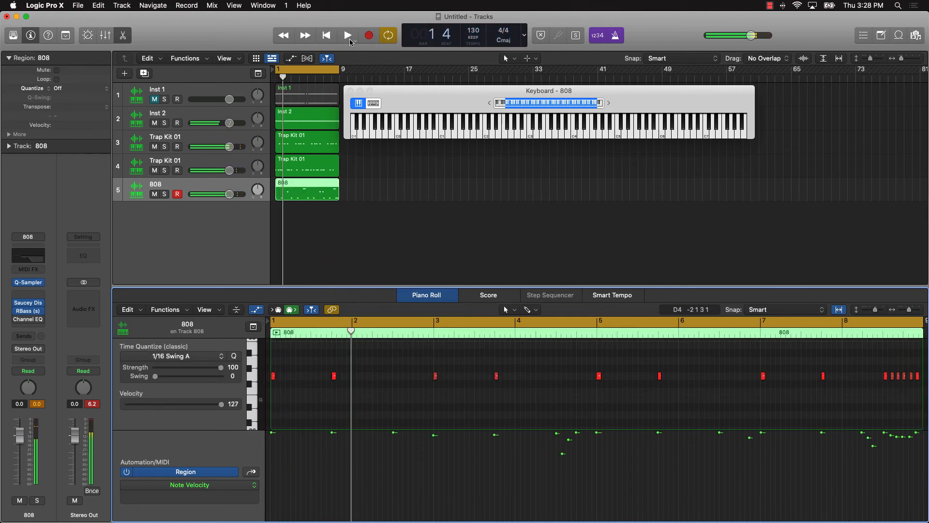
left_click(369, 227)
left_click(312, 195)
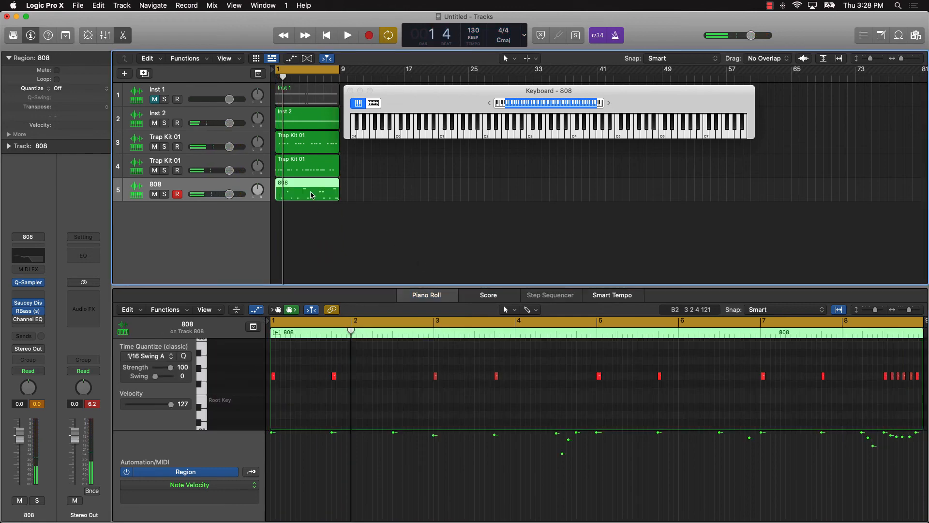
Quantize all notes in the 808 region to 1/16 Swing A, set their velocity to 127, and play the pattern.
left_click(458, 406)
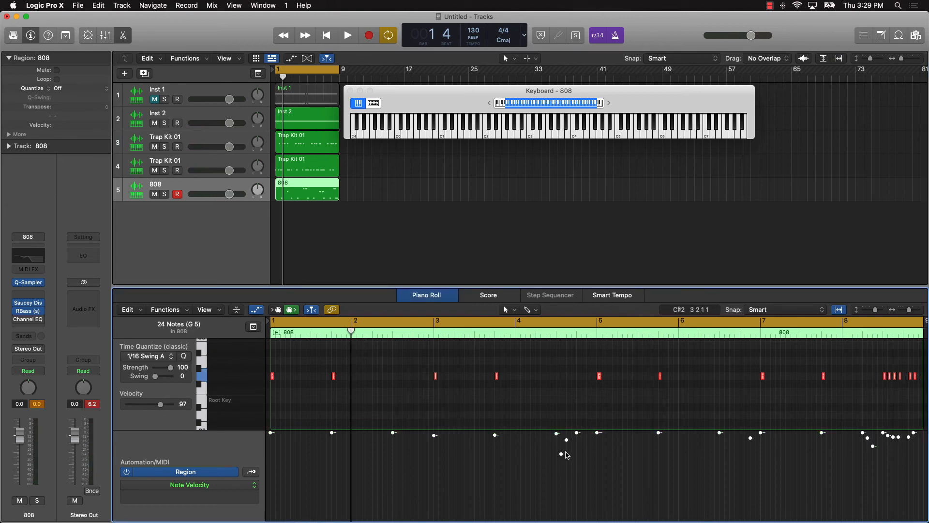
left_click_drag(562, 456, 561, 432)
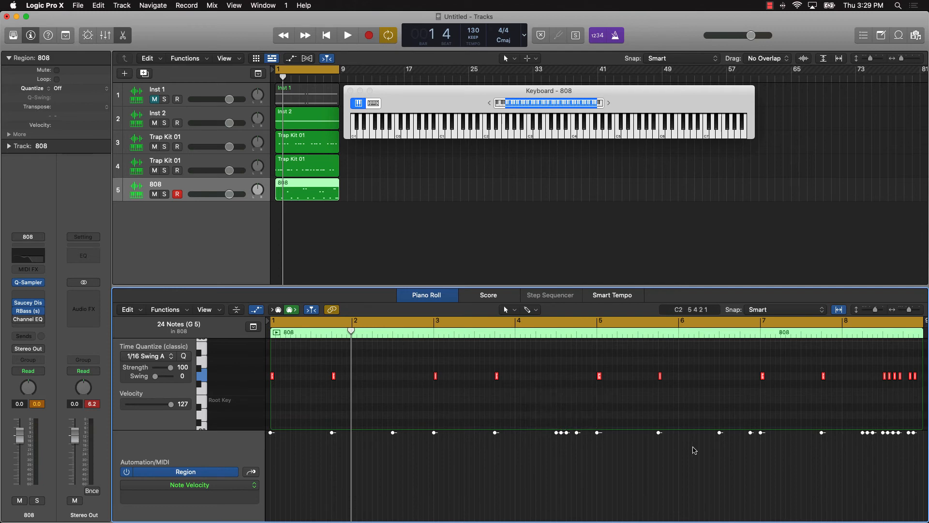
key("space")
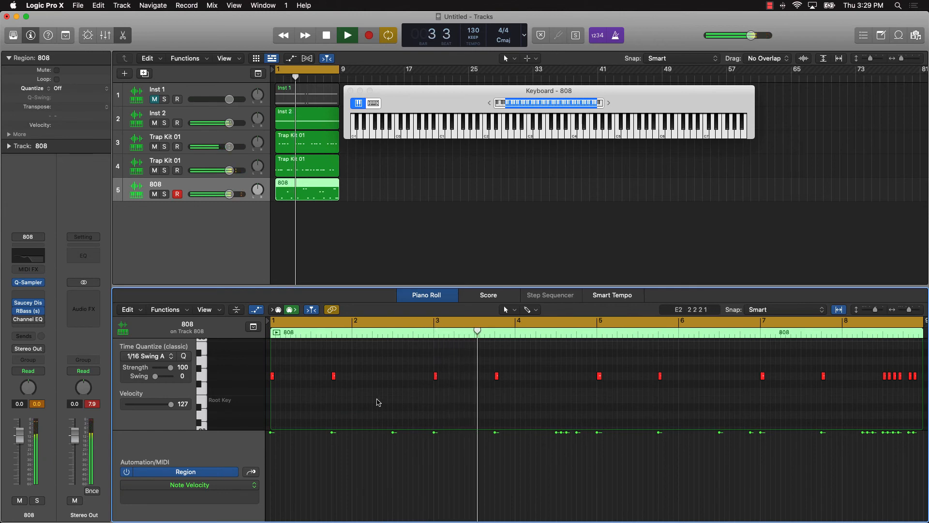
scroll(428, 386, "up", 3)
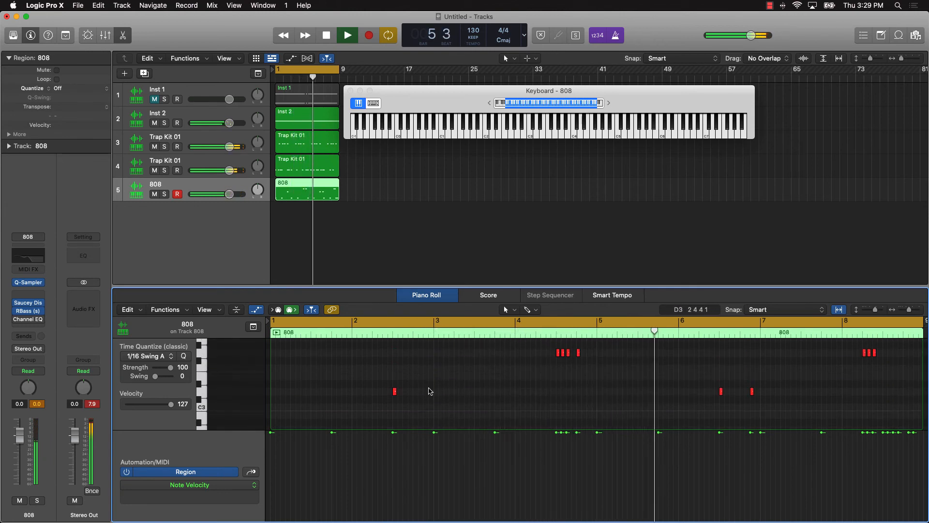
scroll(430, 387, "down", 2)
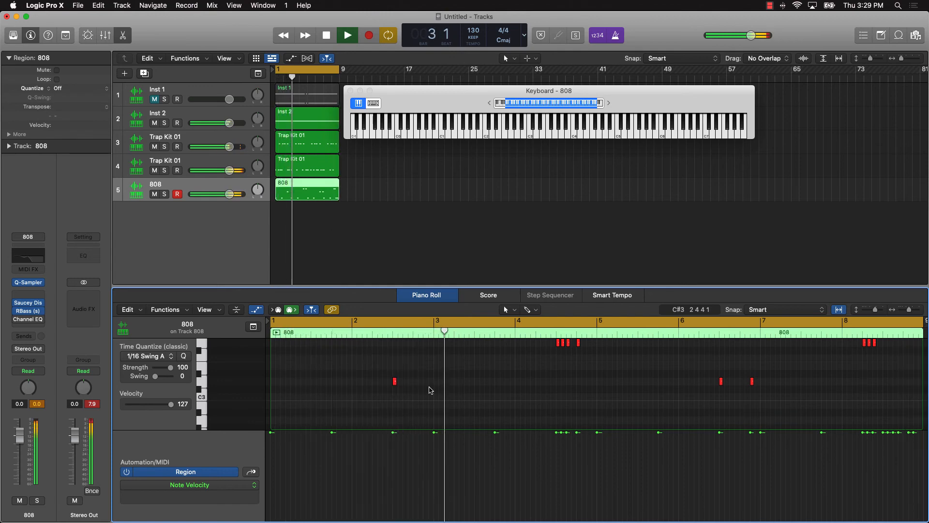
key("space")
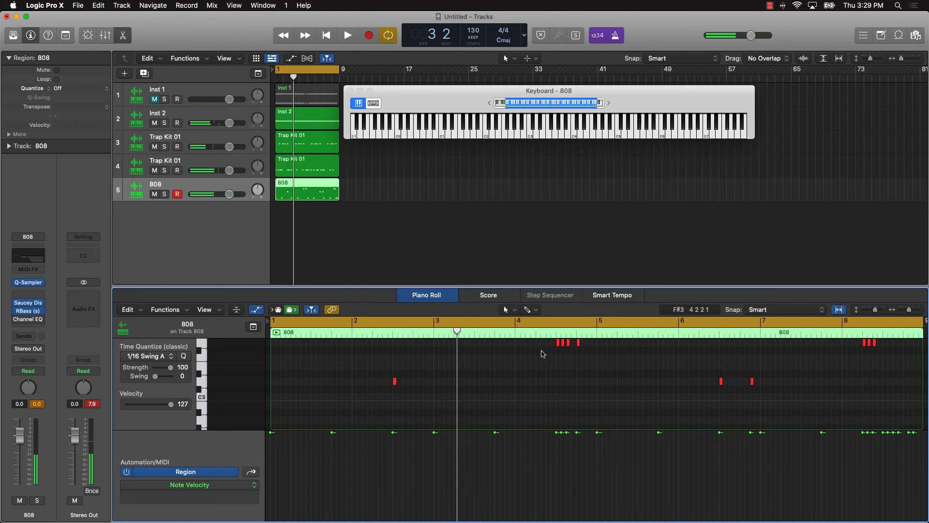
Copy the four G3 notes from bar 4 of the 808 region into bar 2, just after the D3 note, and play the loop.
scroll(544, 356, "up", 3)
left_click_drag(546, 362, 577, 381)
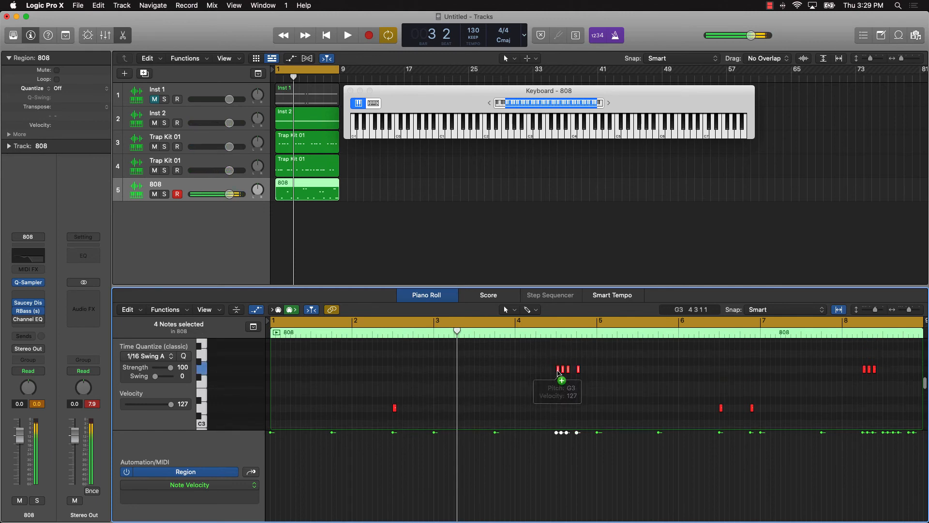
left_click_drag(557, 372, 401, 372)
key("Return")
key("space")
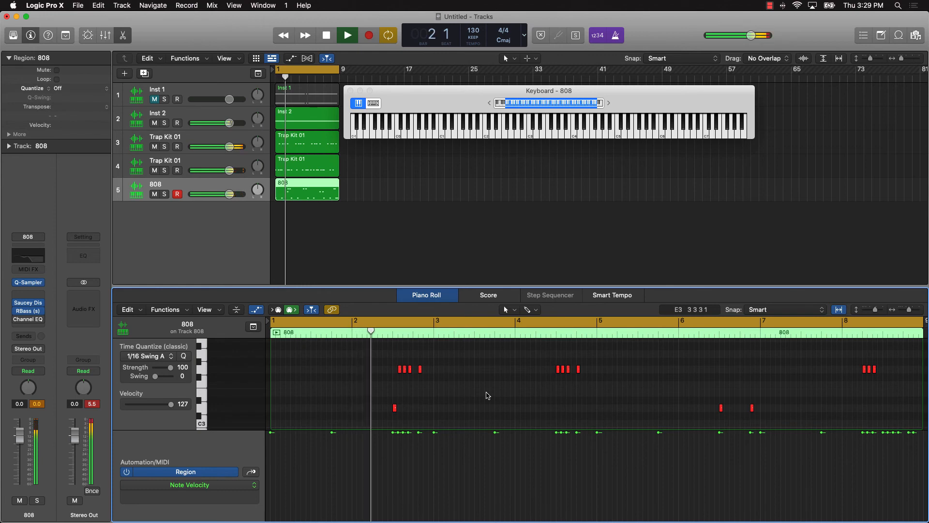
key("space")
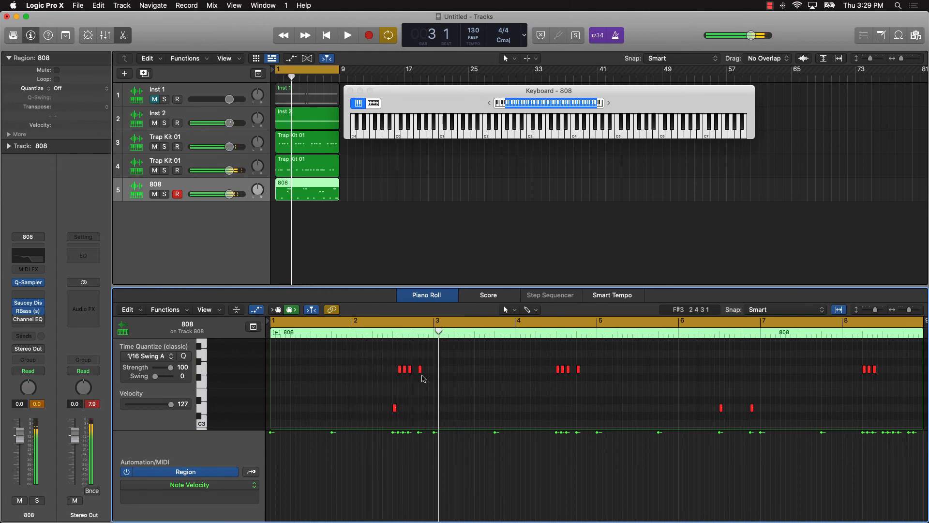
Move the last copied G3 note in bar 2 of the 808 region one sixteenth later and play the result.
left_click_drag(421, 370, 425, 372)
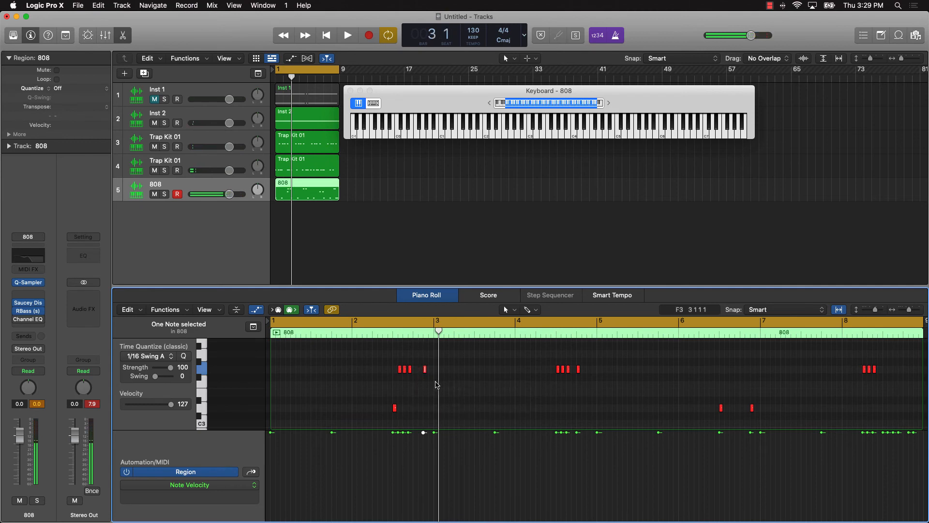
key("space")
left_click(445, 383)
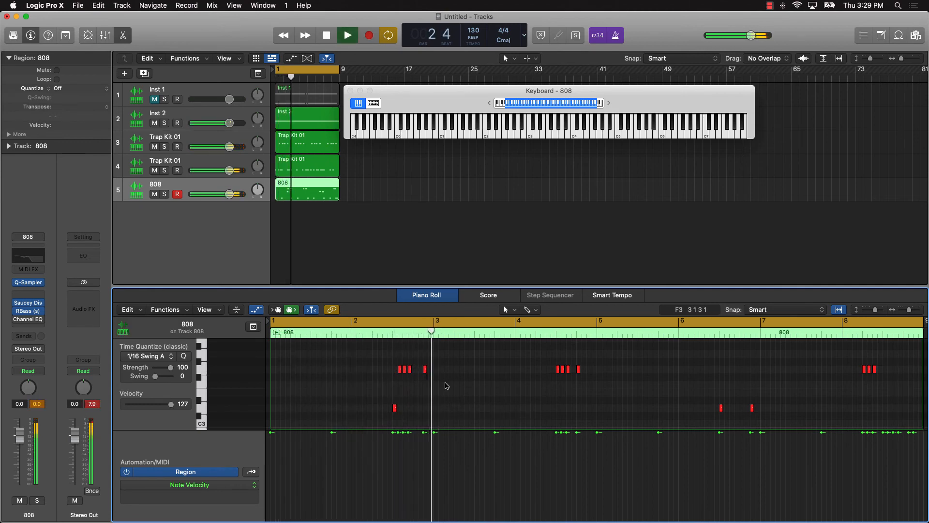
key("Return")
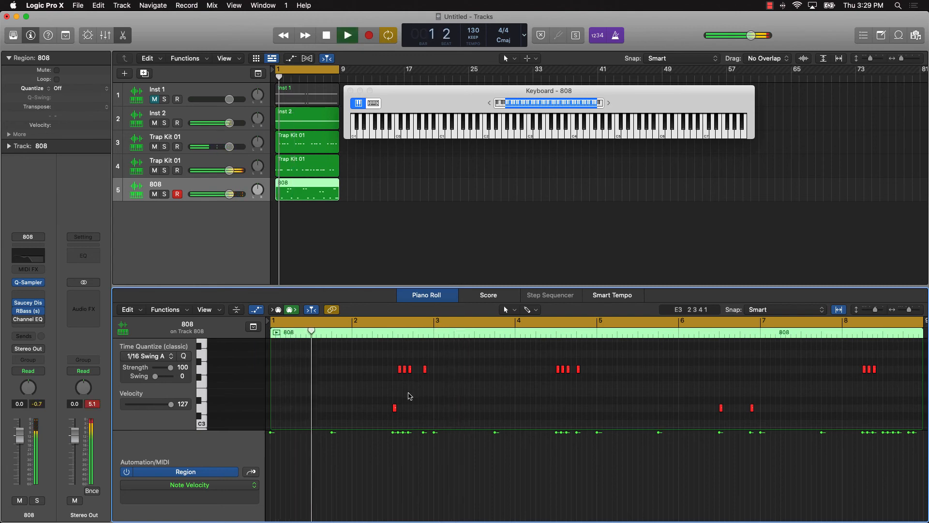
key("space")
Lower the four copied notes in bar 2 of the 808 region to D3 and play the loop.
left_click_drag(393, 368, 424, 408)
key("space")
scroll(446, 394, "down", 2)
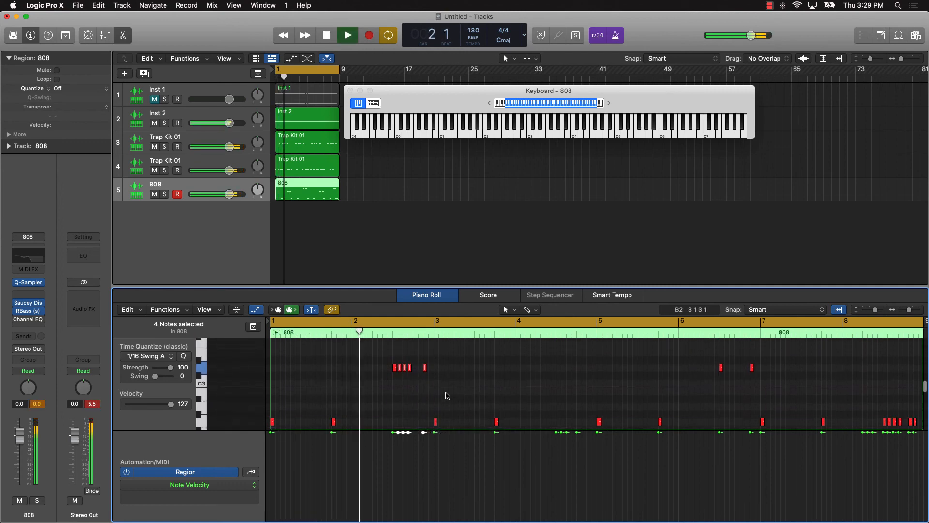
scroll(445, 395, "down", 3)
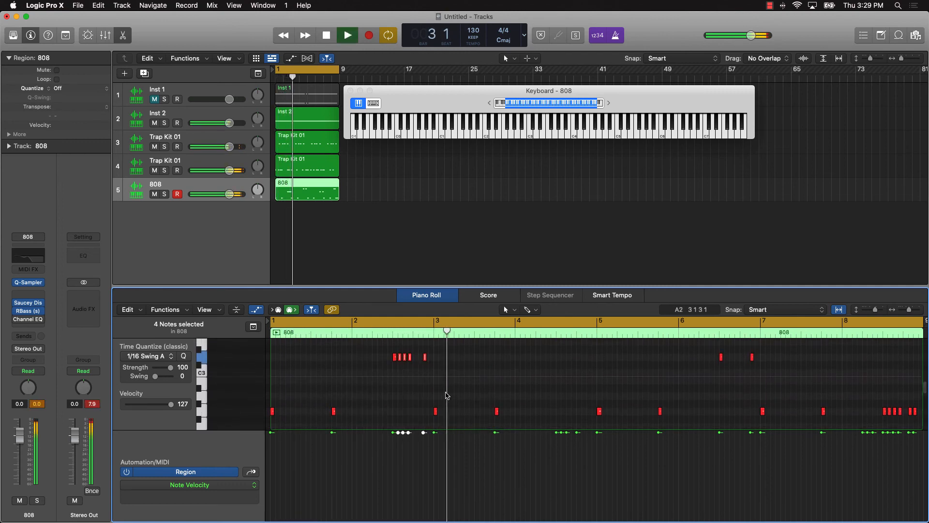
left_click(439, 394)
Add a G3 note after the existing group at the end of bar 4 in the 808 region and play the loop.
scroll(439, 393, "right", 10)
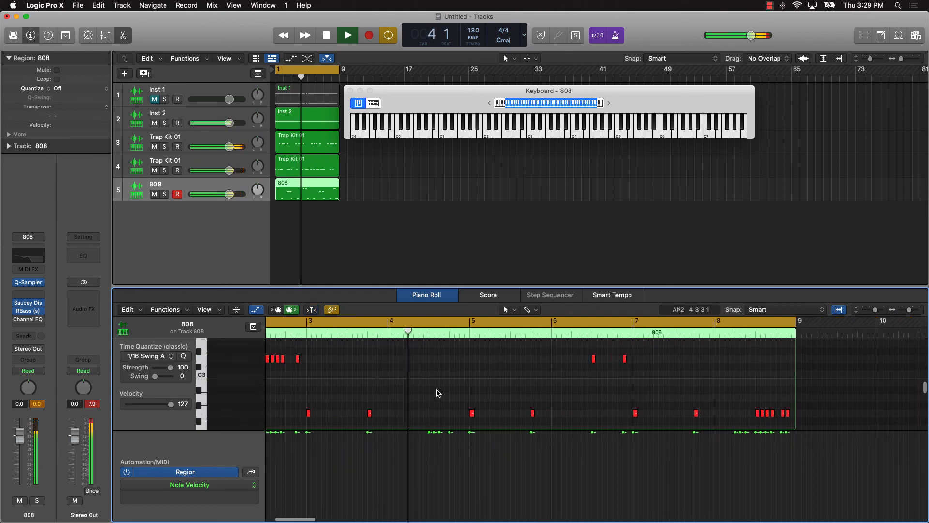
scroll(438, 393, "up", 5)
scroll(438, 392, "down", 2)
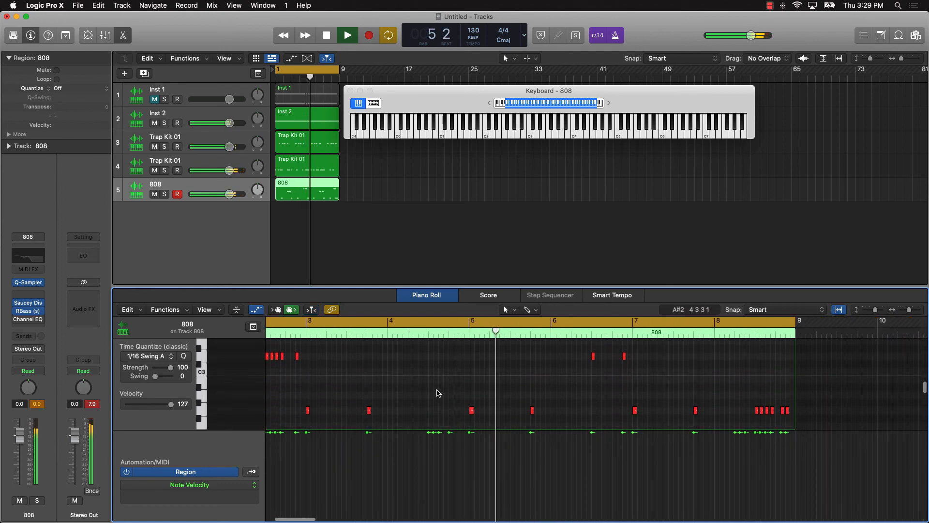
key("space")
left_click(460, 362)
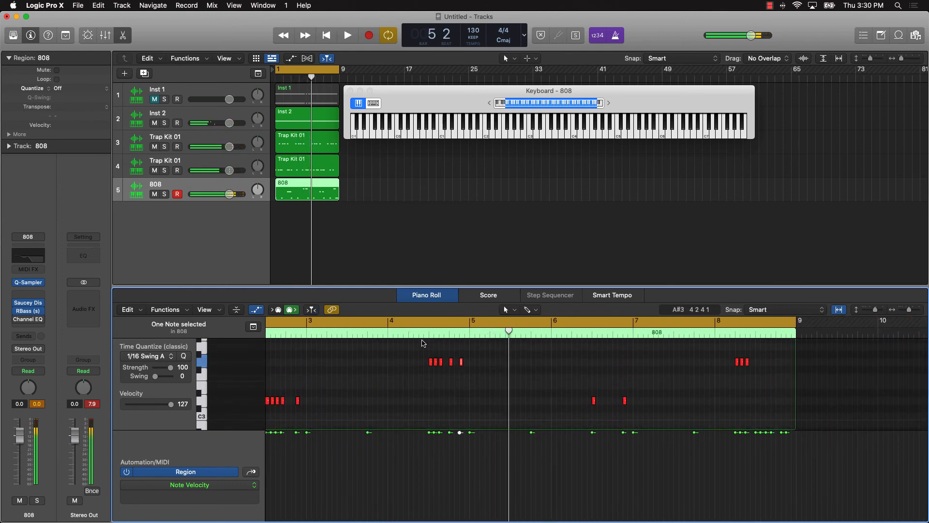
key("space")
scroll(442, 345, "left", 8)
left_click(555, 383)
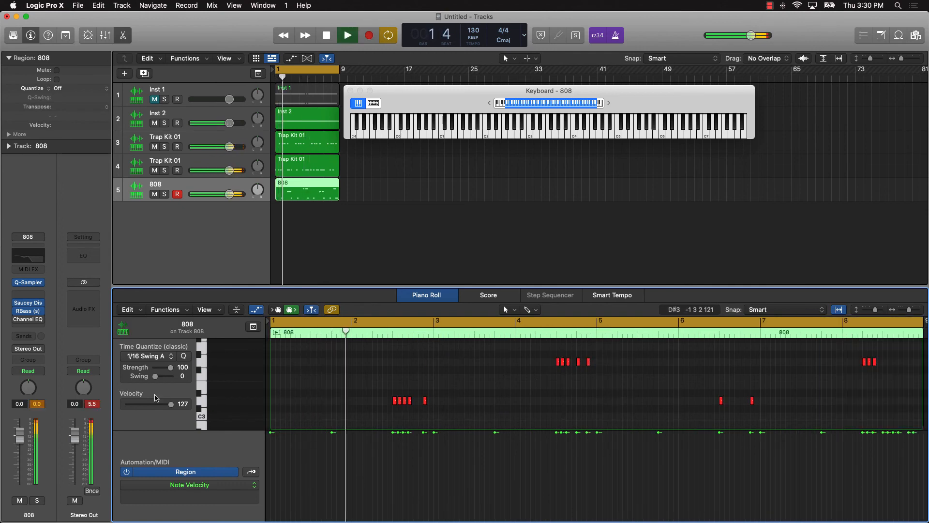
Raise the intensity of the 808 track's RBass plug-in to about 4.2 dB and select the Inst 1 track.
left_click(28, 313)
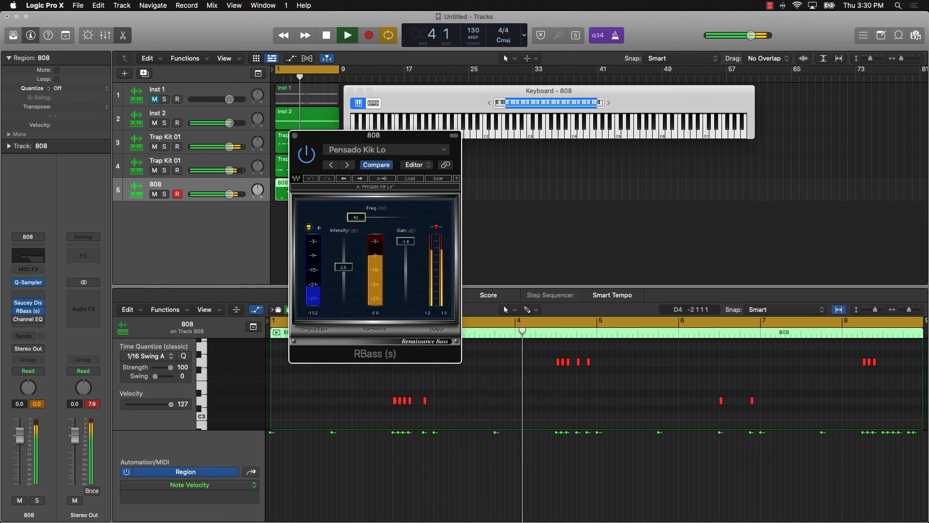
left_click_drag(343, 267, 343, 264)
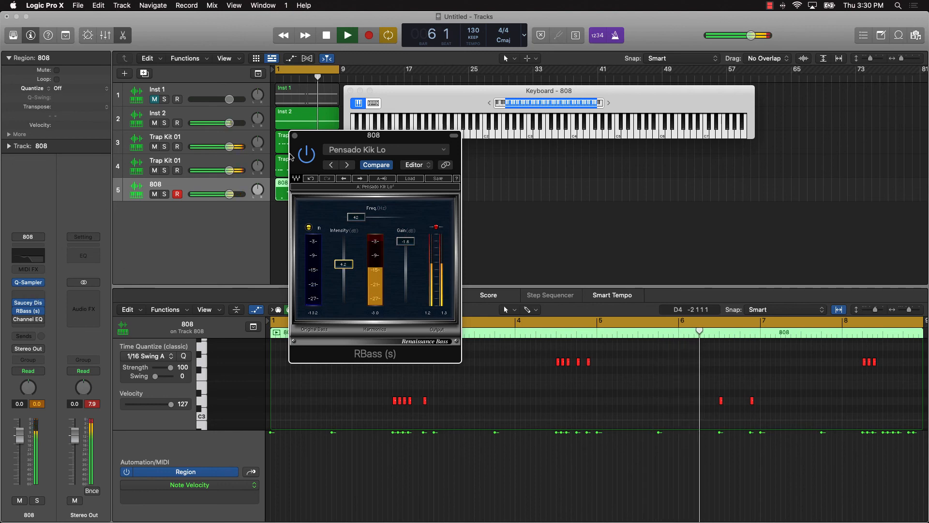
left_click(294, 135)
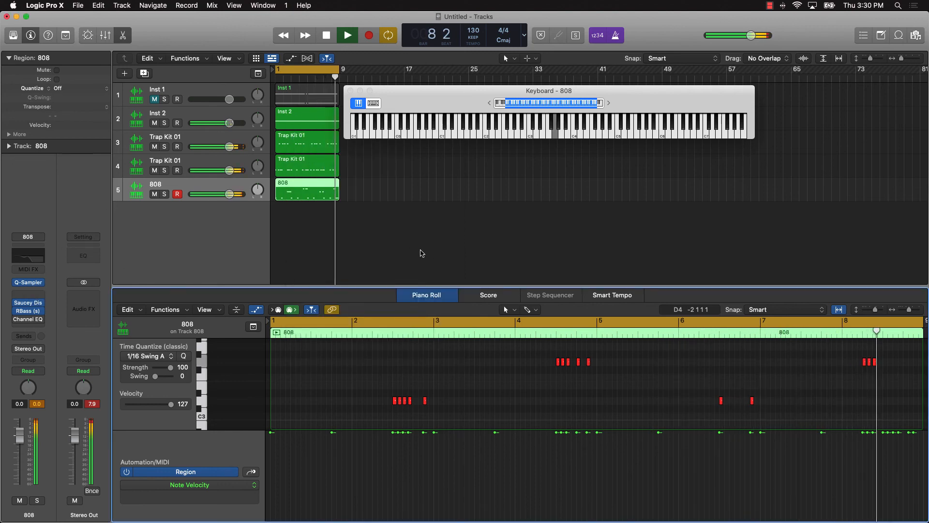
key("space")
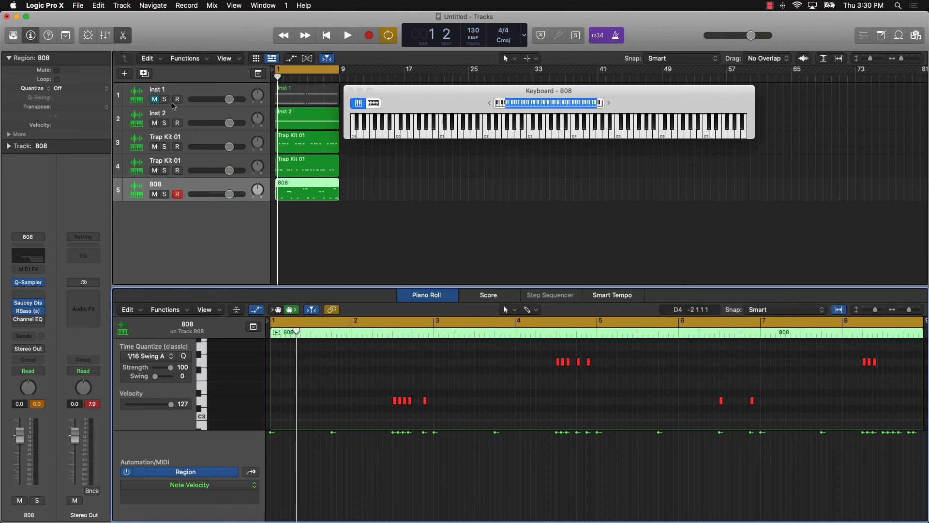
left_click(137, 93)
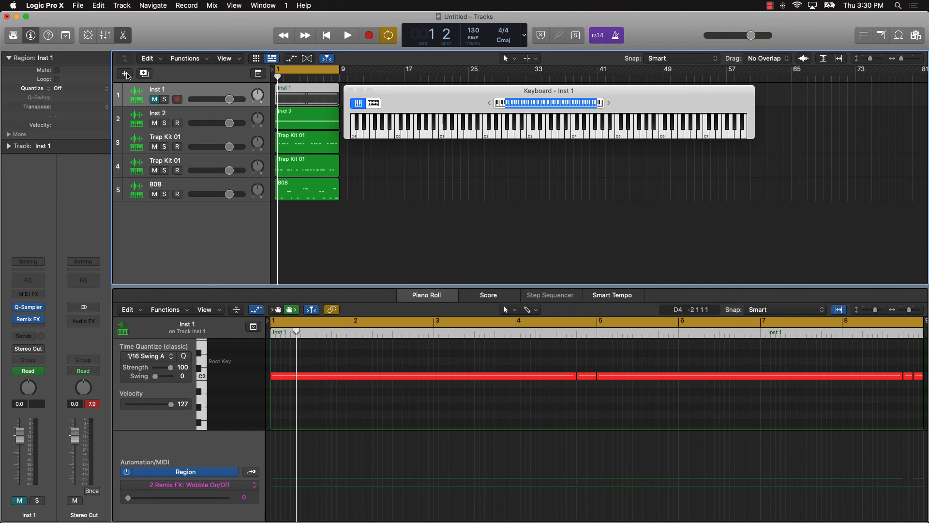
left_click(125, 74)
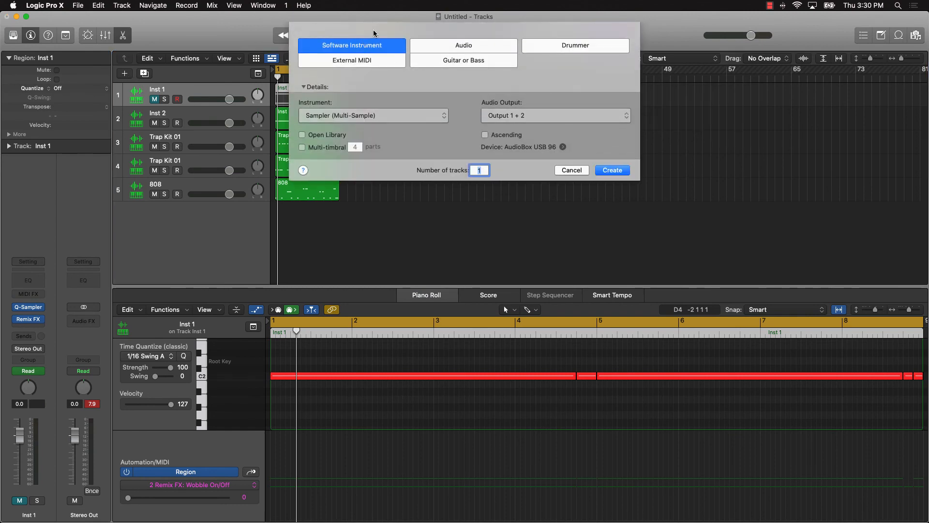
left_click(202, 94)
key("Escape")
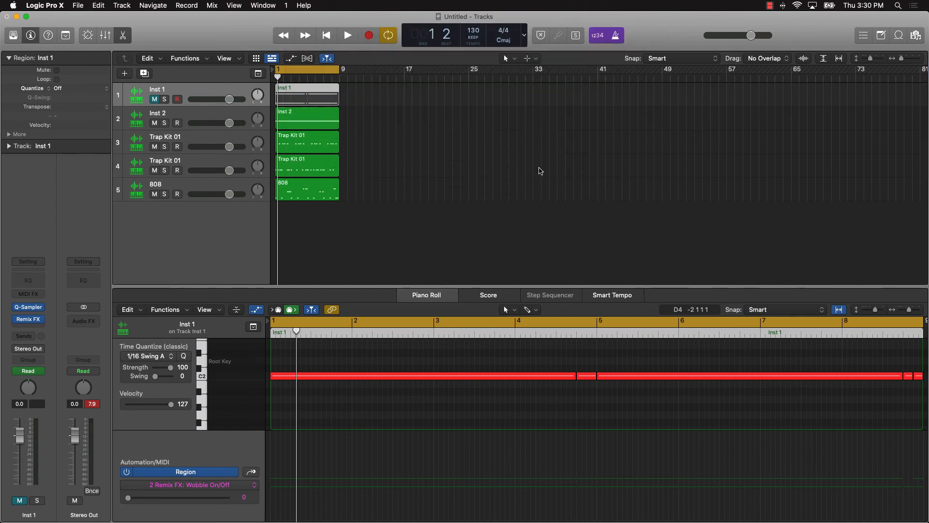
Duplicate the Inst 1 track with its settings and copy the Inst 1 region onto the new track.
key("super+d")
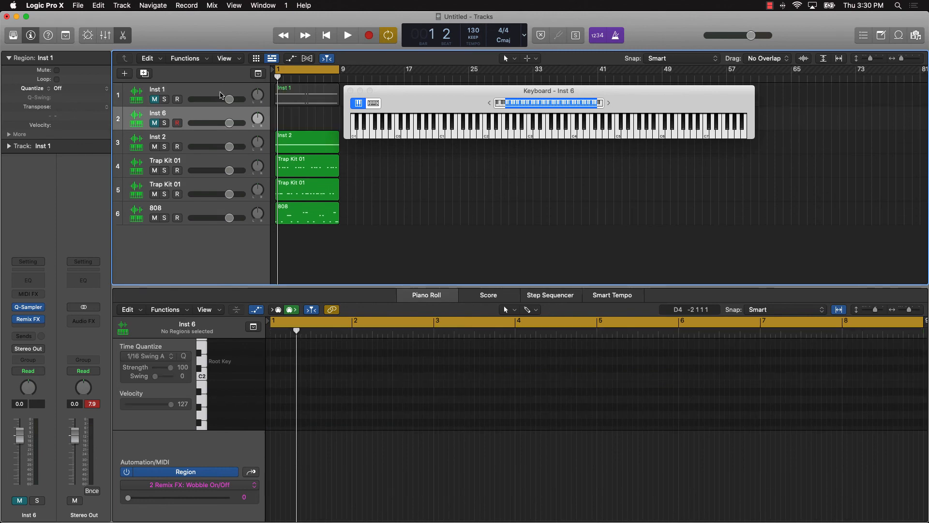
left_click_drag(294, 104, 314, 127)
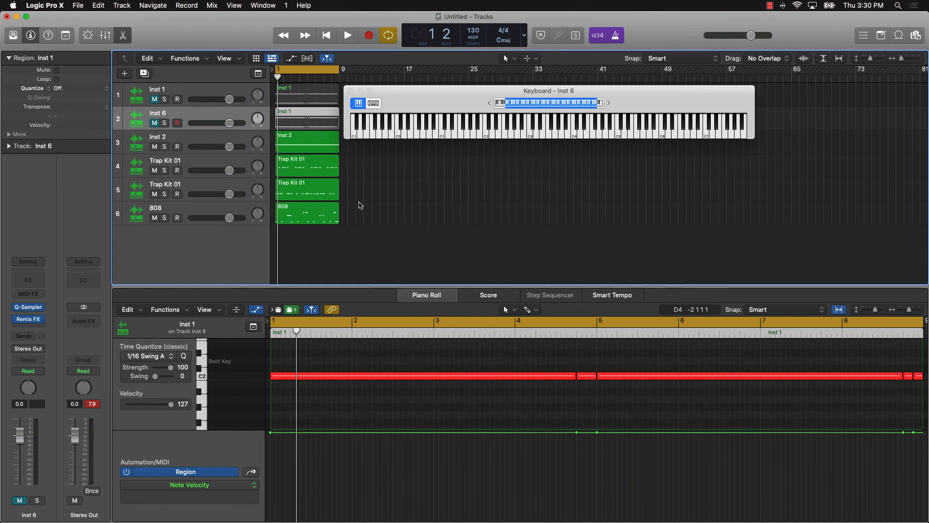
key("a")
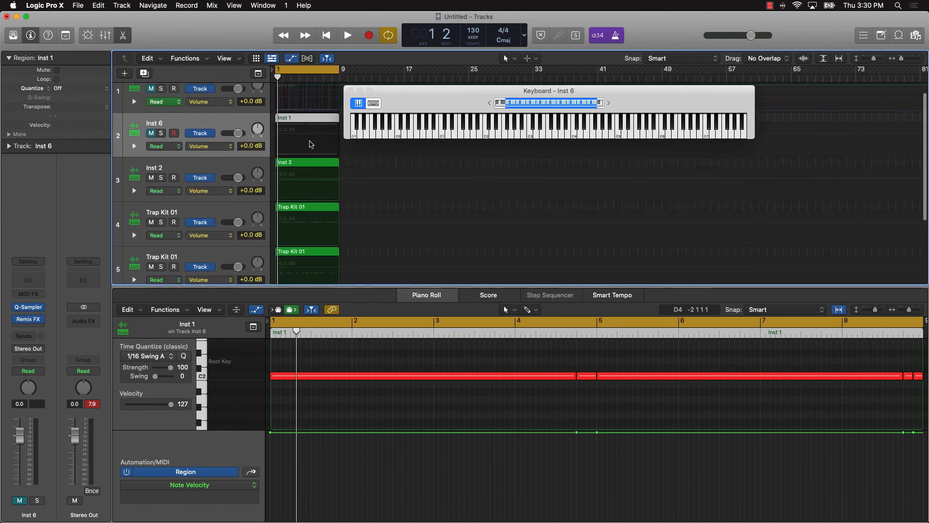
key("a")
Unmute the duplicated Inst 6 track, mute the Inst 2 track, and play the loop.
left_click(155, 123)
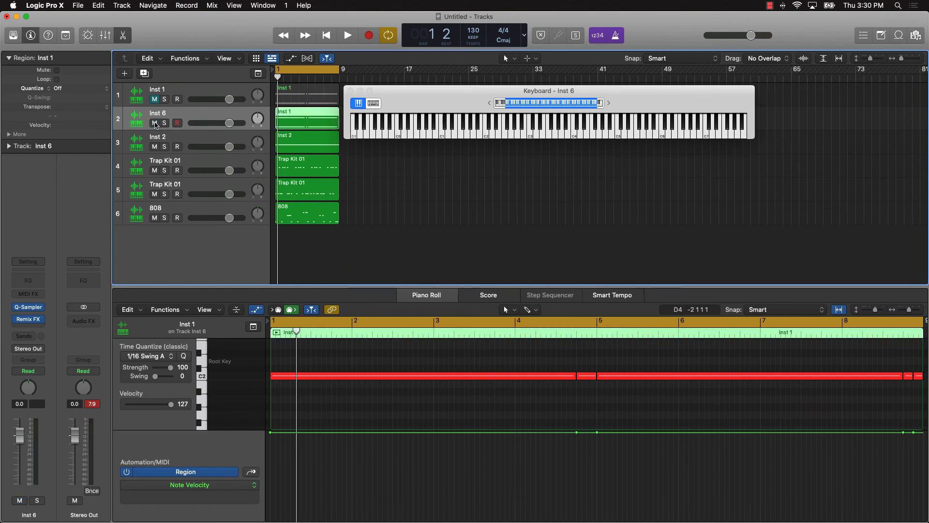
left_click(154, 147)
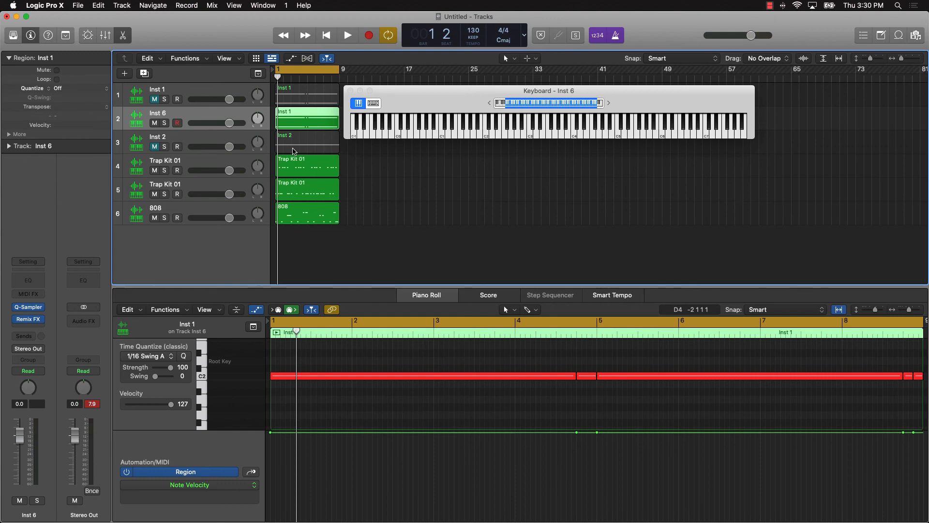
key("space")
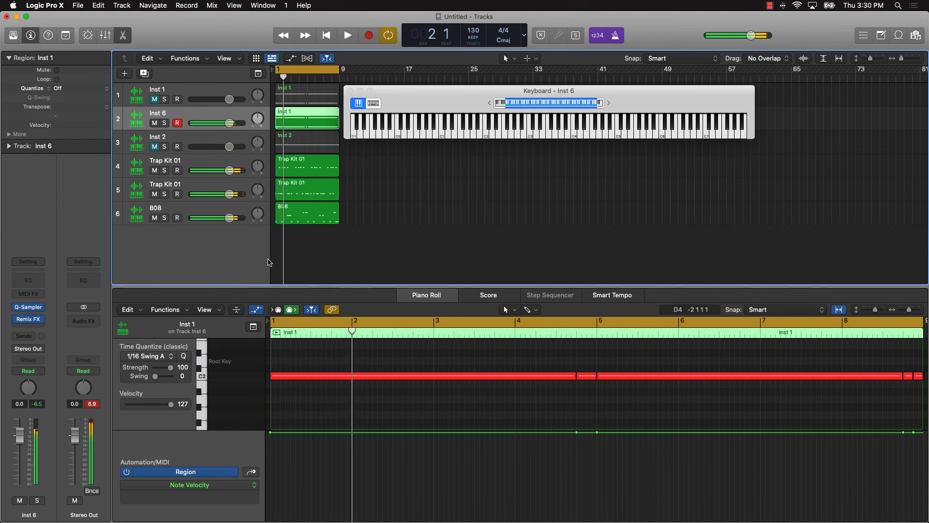
Transpose all five C2 notes in the Inst 6 track's region down to G1 and play the loop.
left_click(202, 377)
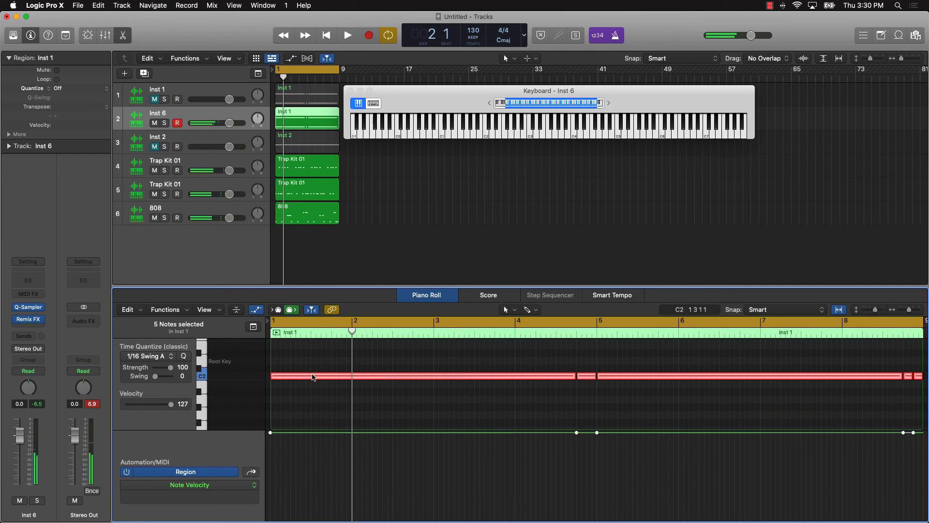
left_click_drag(313, 376, 307, 416)
key("space")
key("space")
key("space")
key("space")
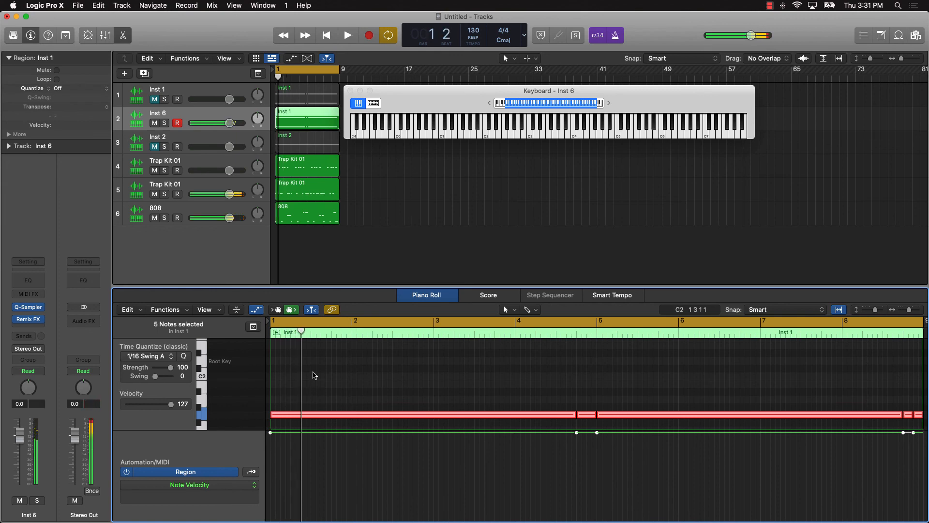
Transpose the C3 notes in the Inst 6 track's region down to G2 and deselect them.
scroll(313, 376, "up", 4)
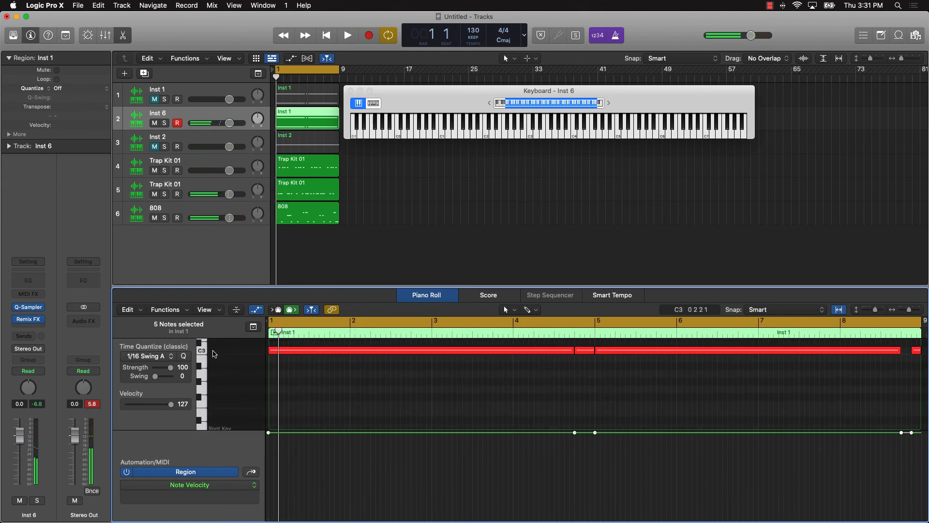
left_click(216, 351)
left_click_drag(285, 352, 292, 390)
left_click(301, 376)
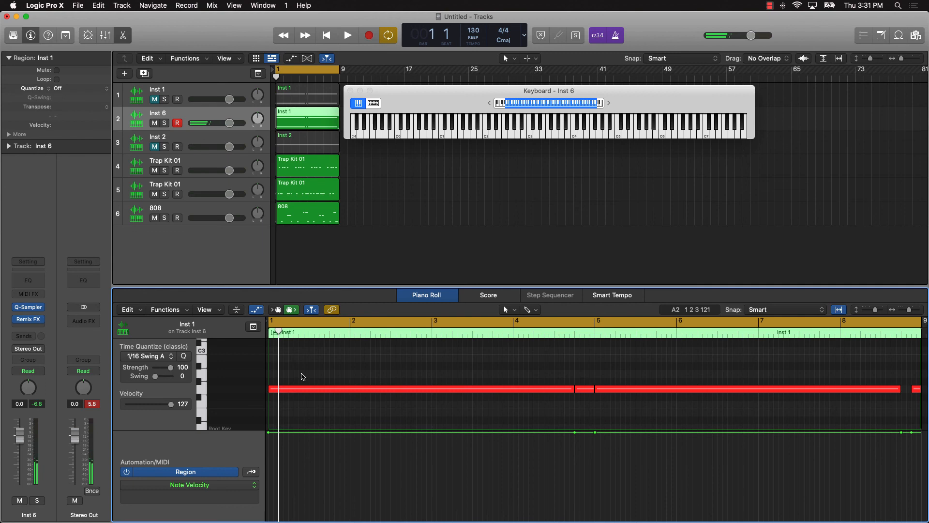
Play the loop and look over the lowered notes through to the end of the Inst 6 track's region.
key("space")
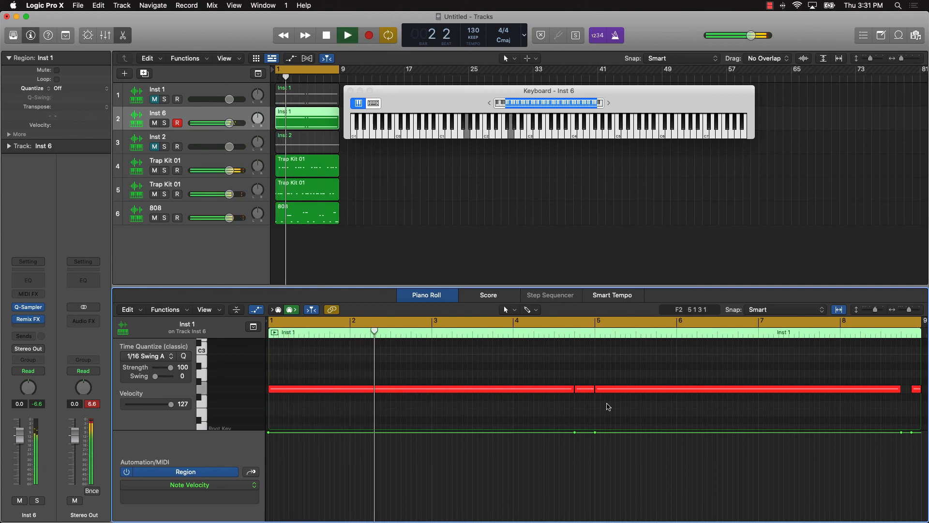
scroll(606, 405, "right", 5)
scroll(537, 416, "down", 3)
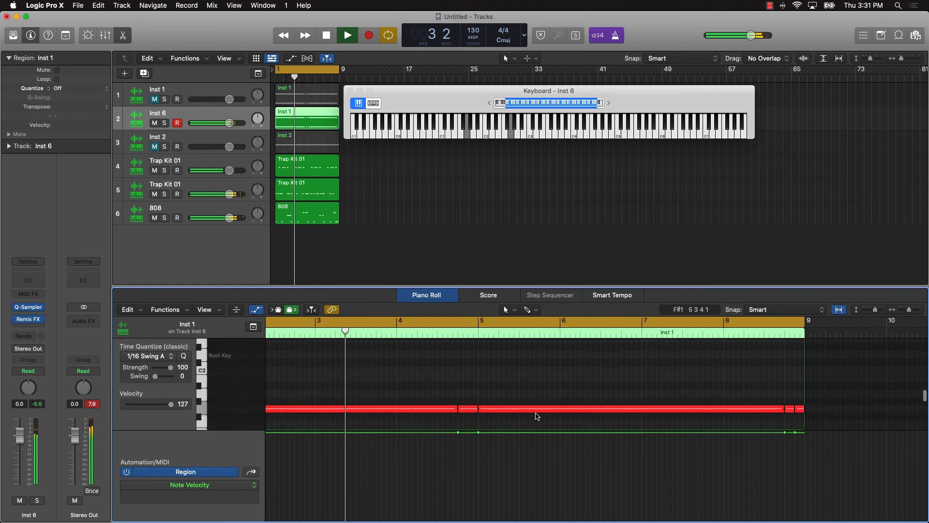
scroll(535, 415, "up", 5)
scroll(603, 401, "right", 3)
scroll(605, 401, "right", 2)
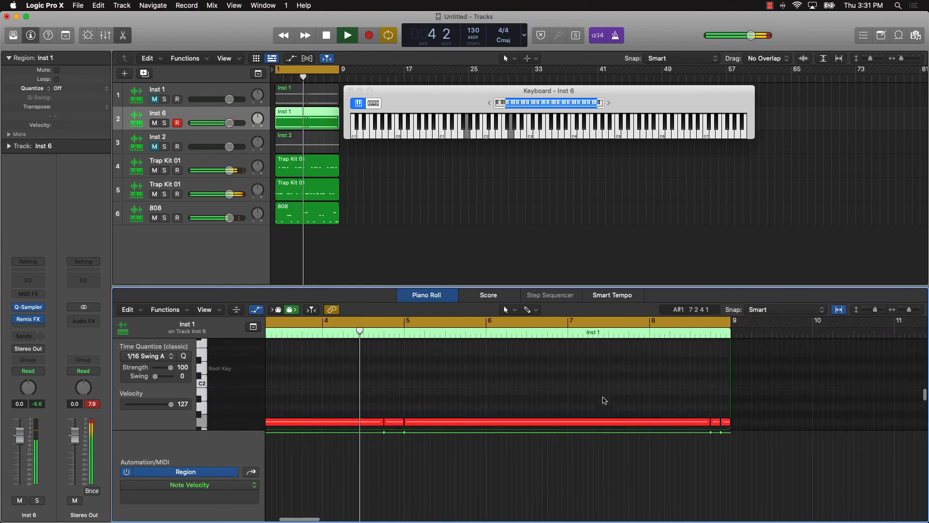
scroll(604, 400, "up", 3)
scroll(604, 400, "down", 5)
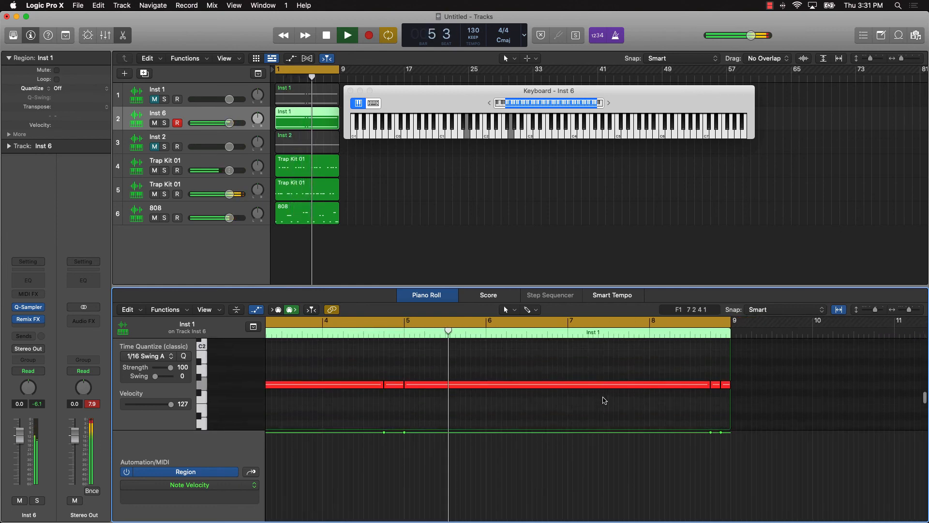
key("space")
Select all notes in the Inst 6 track's region and replay the loop from bar 1 while checking the G1 and G2 rows.
left_click(238, 367)
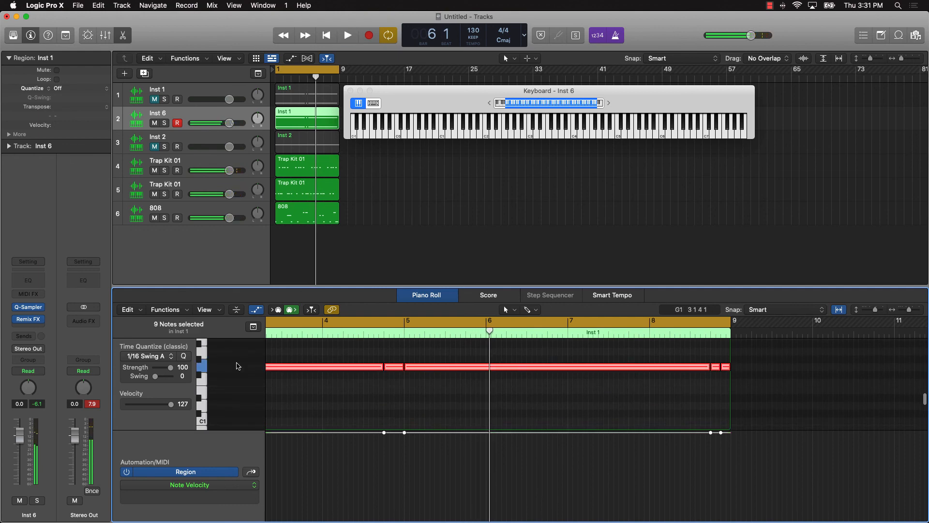
scroll(186, 358, "left", 5)
key("space")
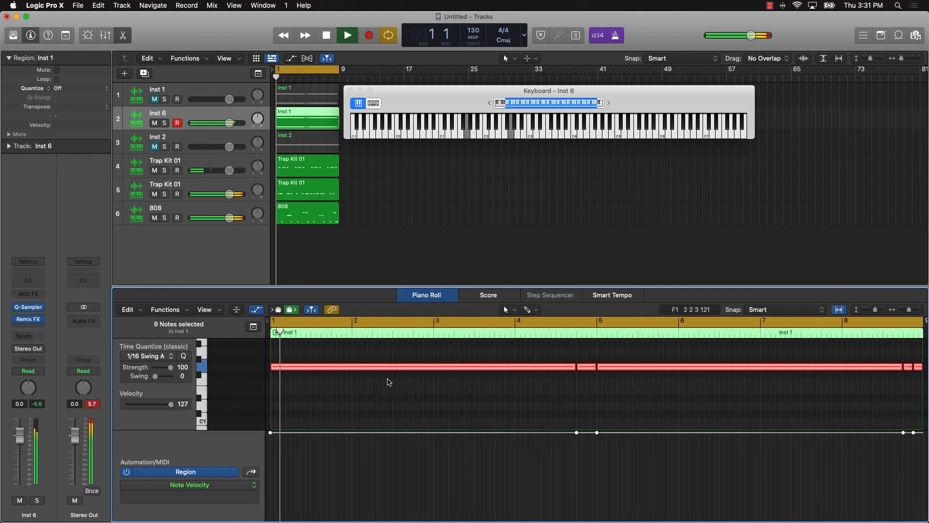
scroll(438, 391, "up", 5)
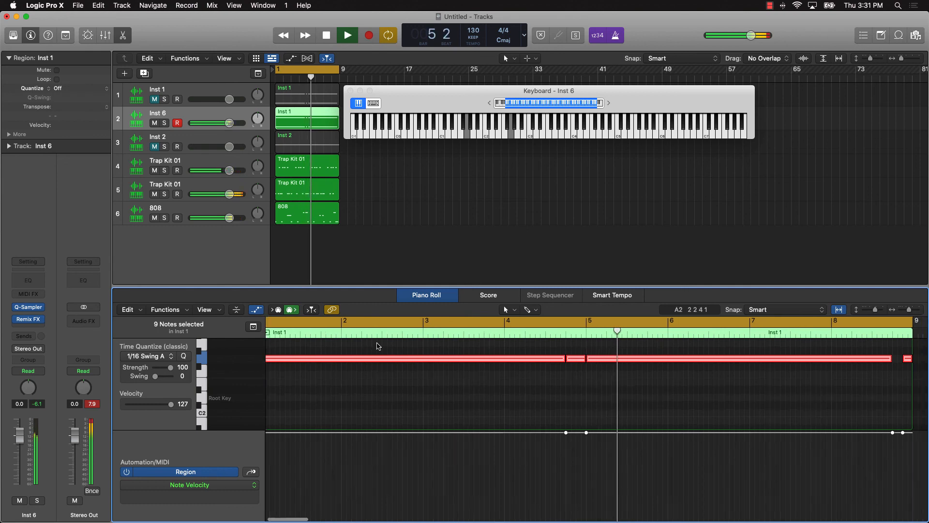
scroll(378, 342, "right", 5)
scroll(526, 375, "down", 2)
scroll(526, 375, "up", 6)
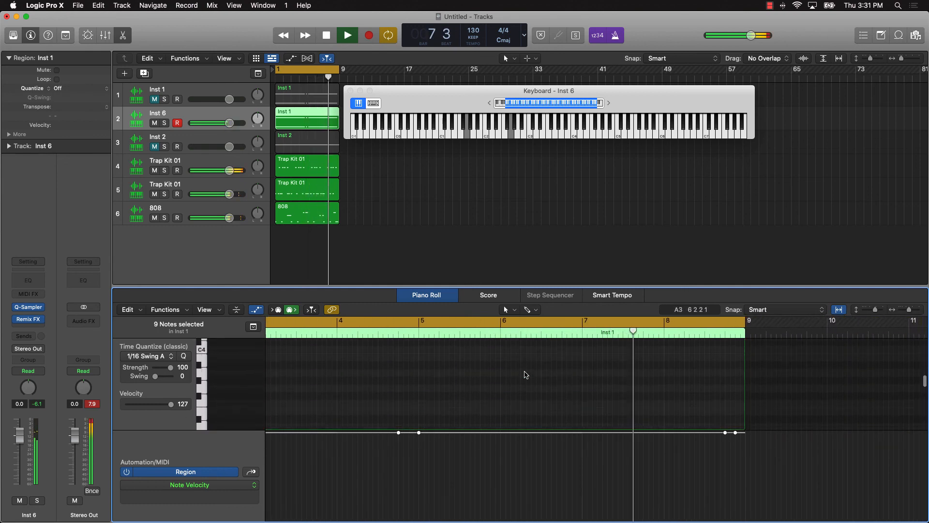
scroll(525, 374, "down", 5)
scroll(526, 374, "up", 2)
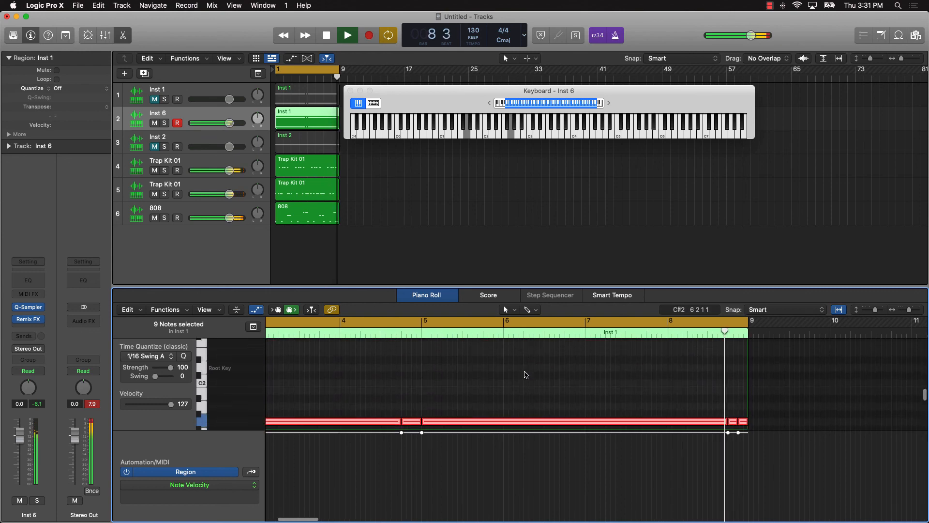
left_click(504, 371)
key("space")
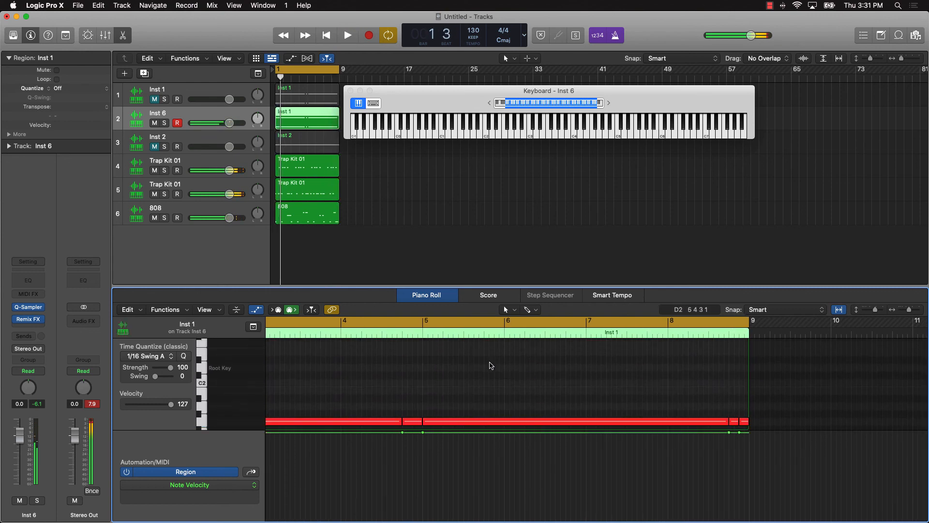
Mute the Inst 6 track, unmute the Inst 2 track, and play the loop with the keyboard window moved away from the regions.
left_click(154, 122)
left_click(155, 147)
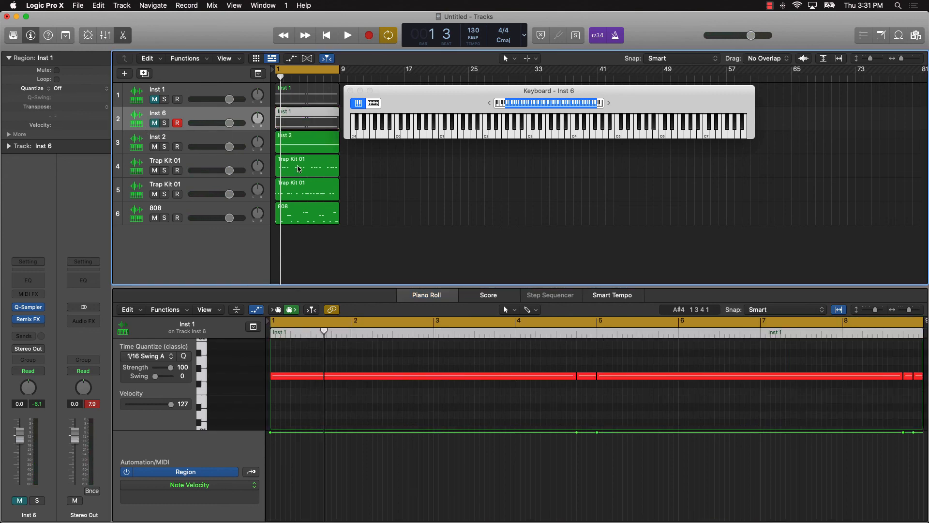
key("space")
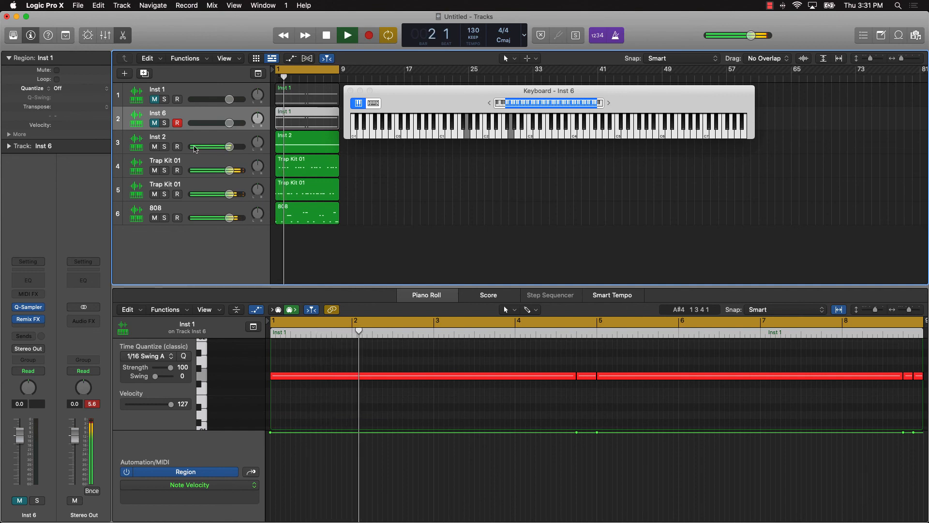
left_click_drag(415, 94, 469, 142)
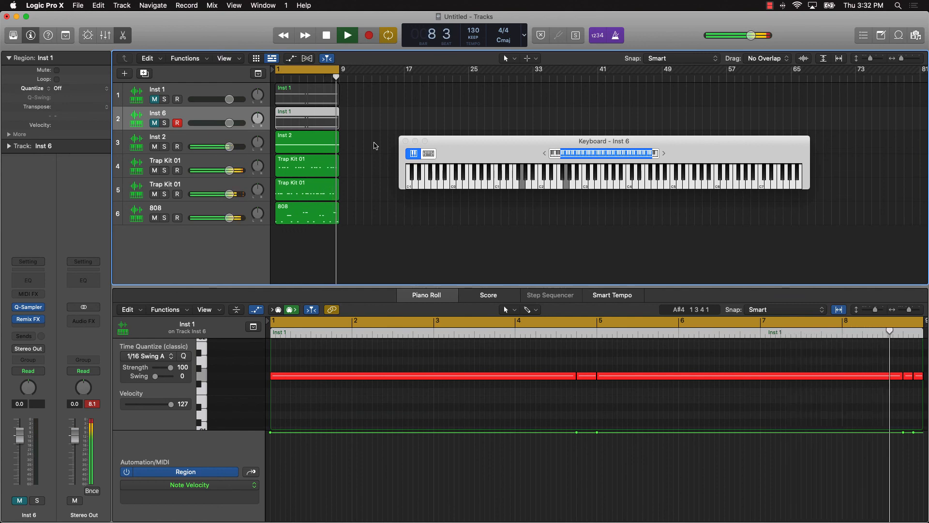
key("space")
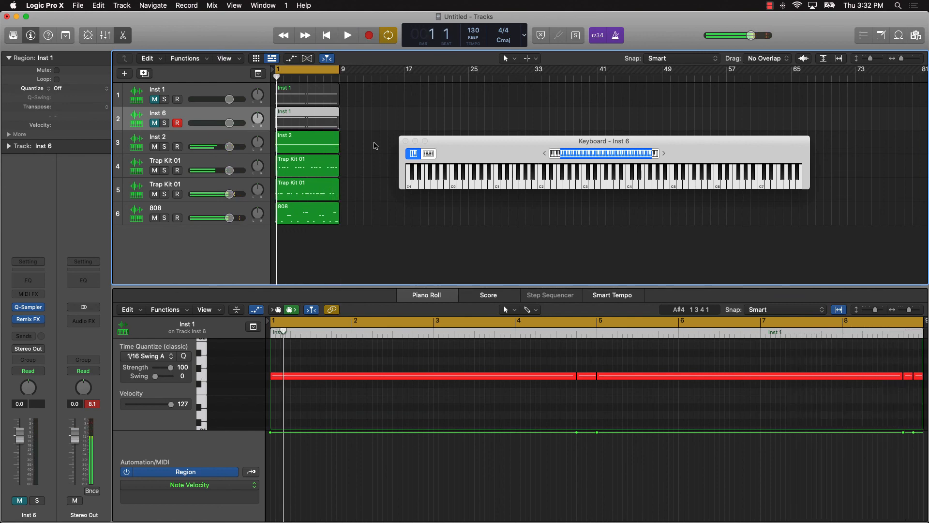